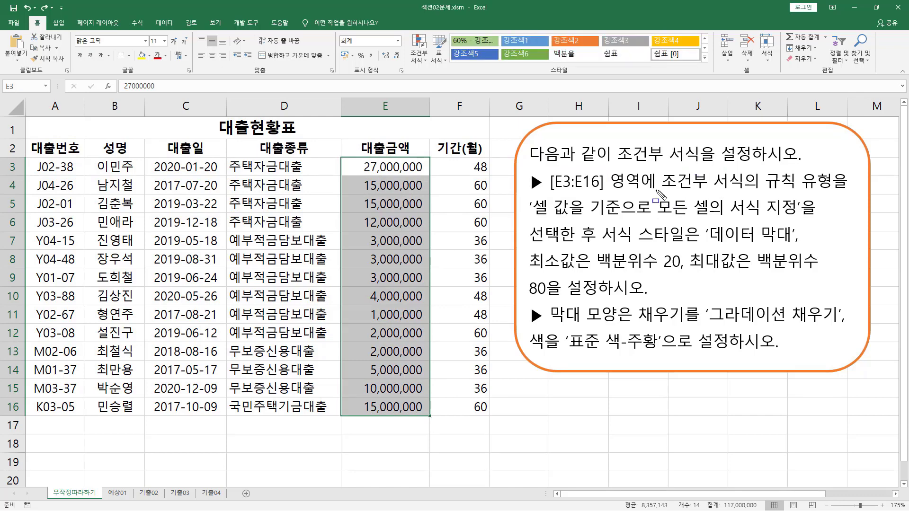
# Step: Start a new conditional formatting rule for the loan amounts in the selected range E3:E16
pyautogui.click(37, 22)
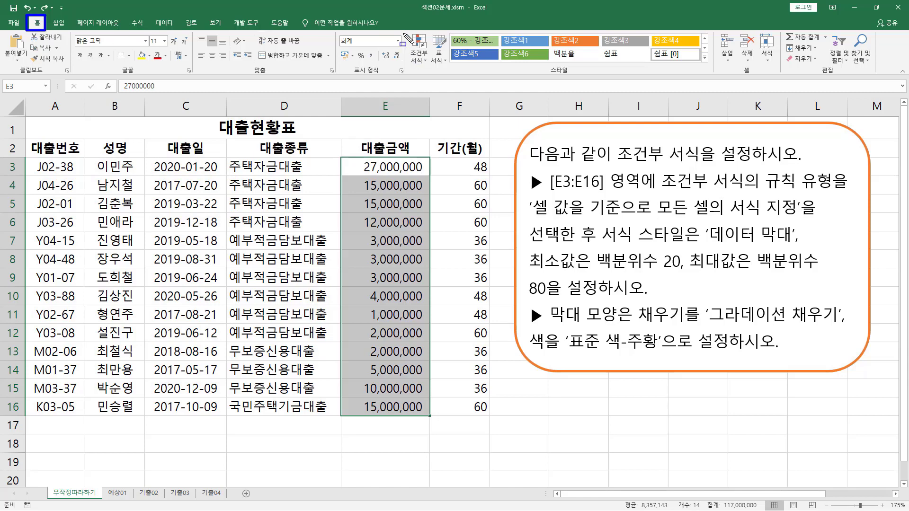
pyautogui.click(419, 53)
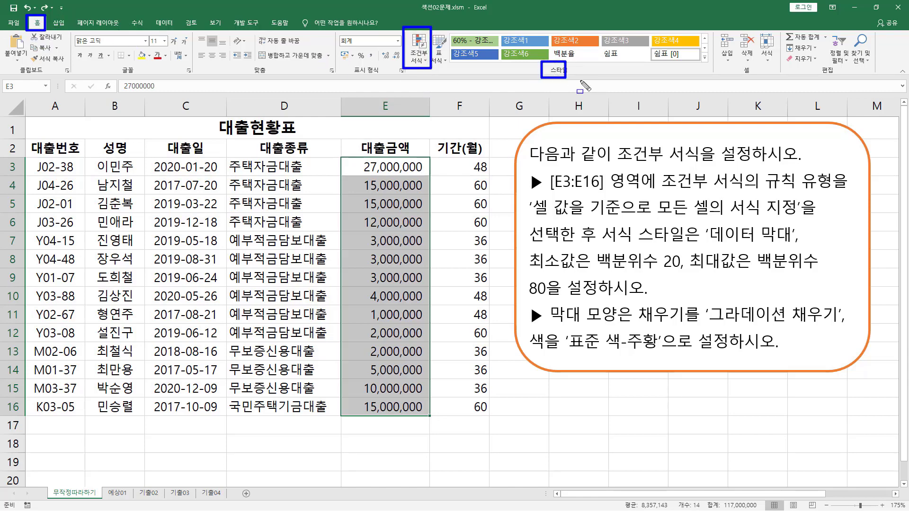
pyautogui.click(420, 56)
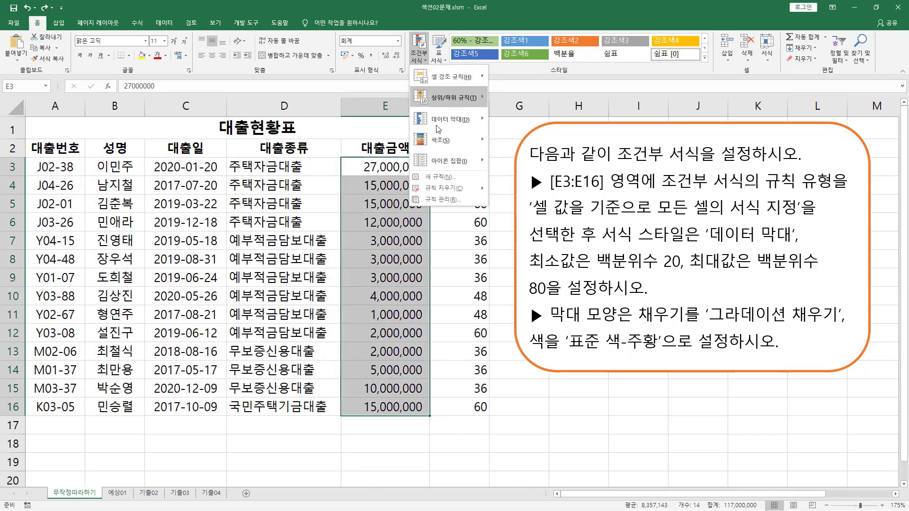
pyautogui.click(432, 178)
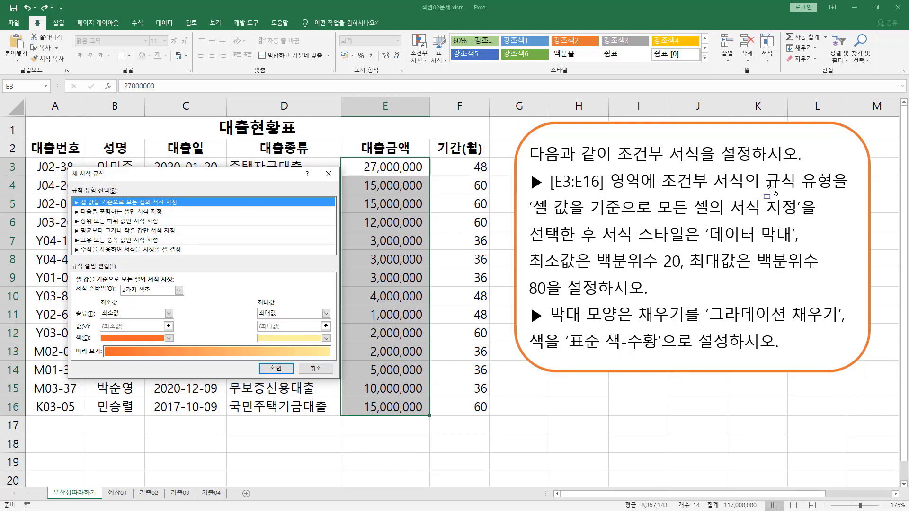
pyautogui.moveTo(757, 165); pyautogui.dragTo(836, 194)
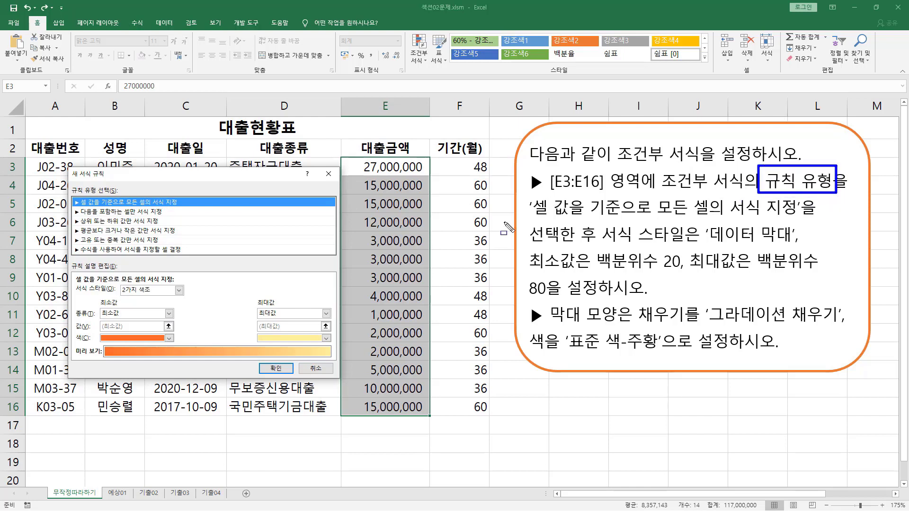
pyautogui.moveTo(527, 217); pyautogui.dragTo(801, 221)
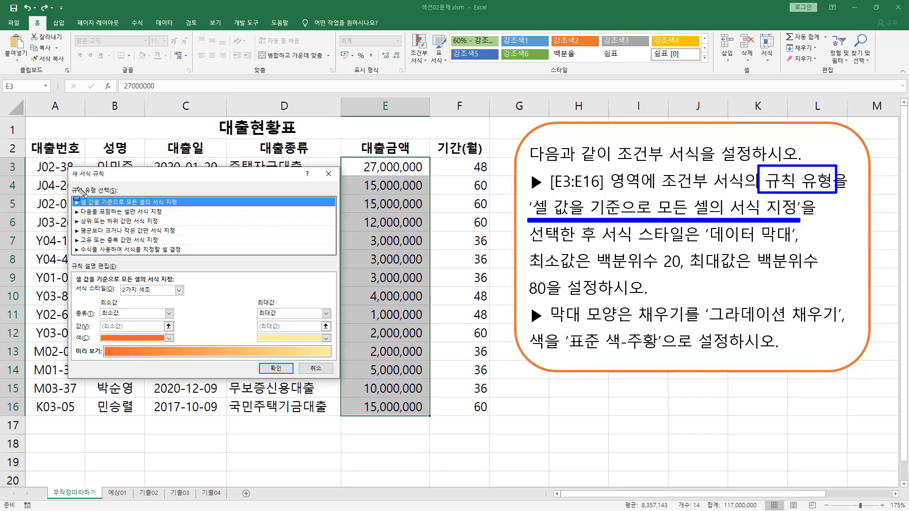
pyautogui.moveTo(69, 185); pyautogui.dragTo(114, 196)
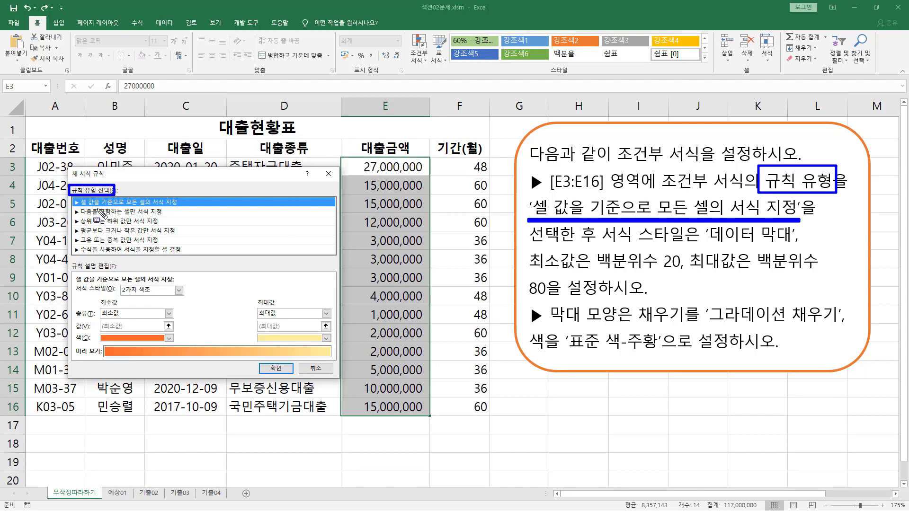
pyautogui.press('Escape')
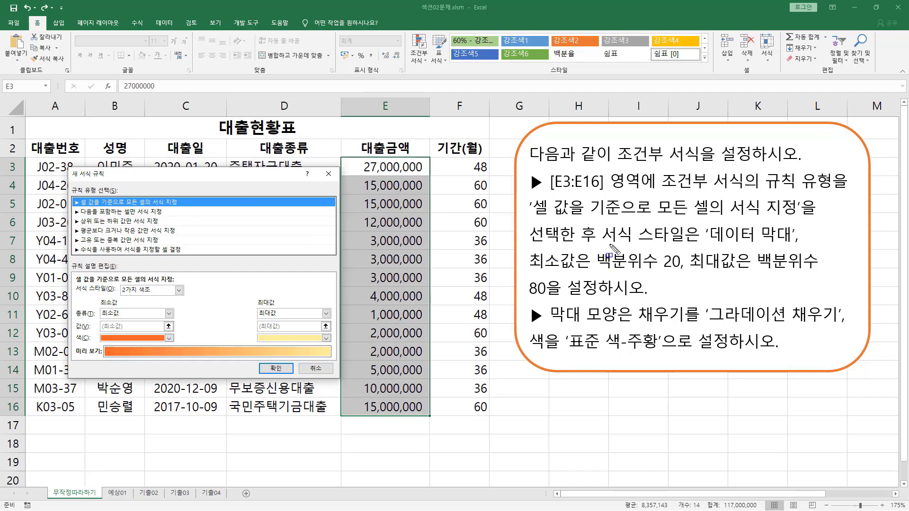
pyautogui.moveTo(602, 245); pyautogui.dragTo(801, 246)
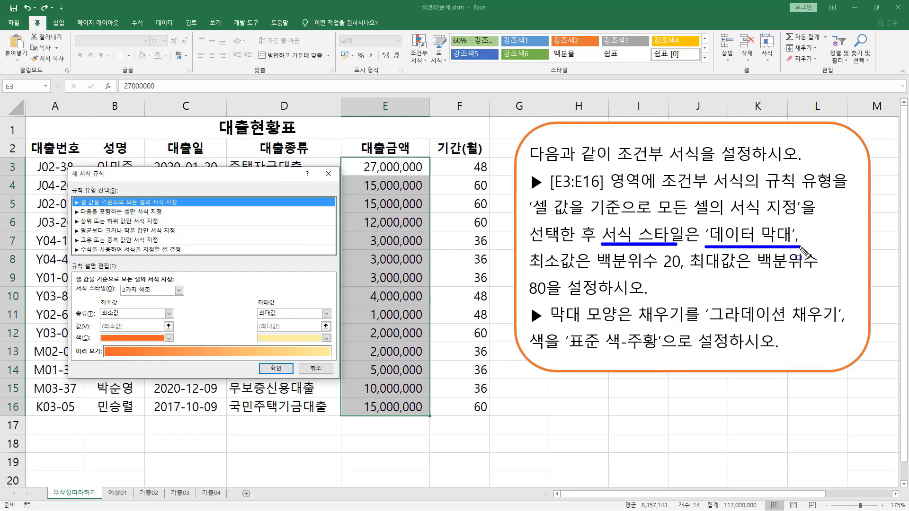
pyautogui.moveTo(73, 293); pyautogui.dragTo(161, 297)
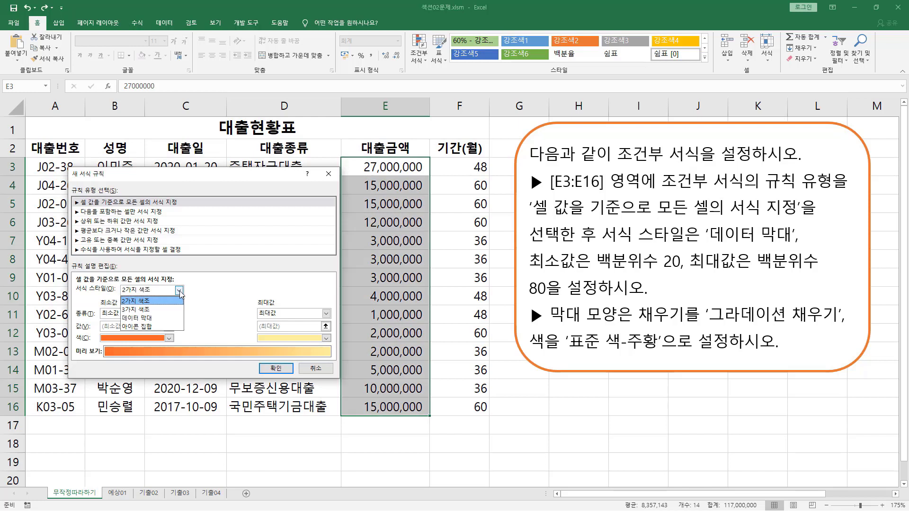
# Step: Set the new rule's format style to data bar (데이터 막대)
pyautogui.click(179, 290)
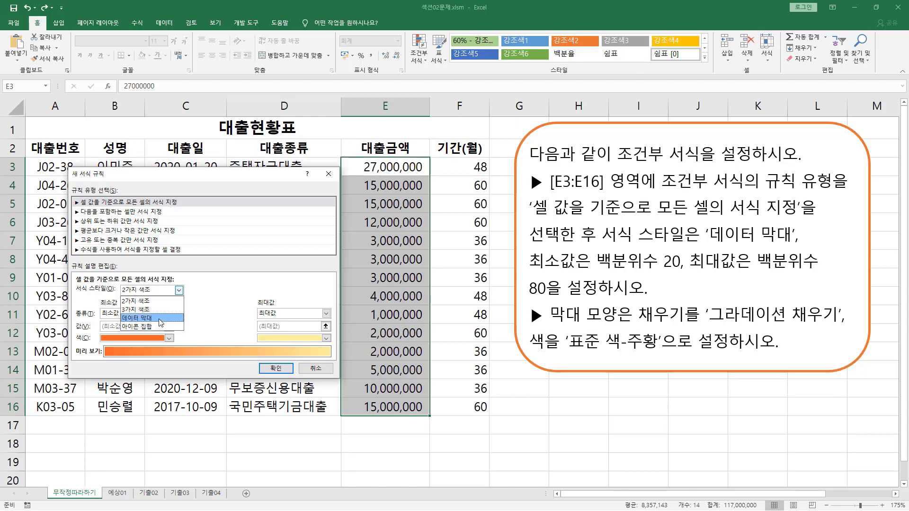
pyautogui.click(161, 318)
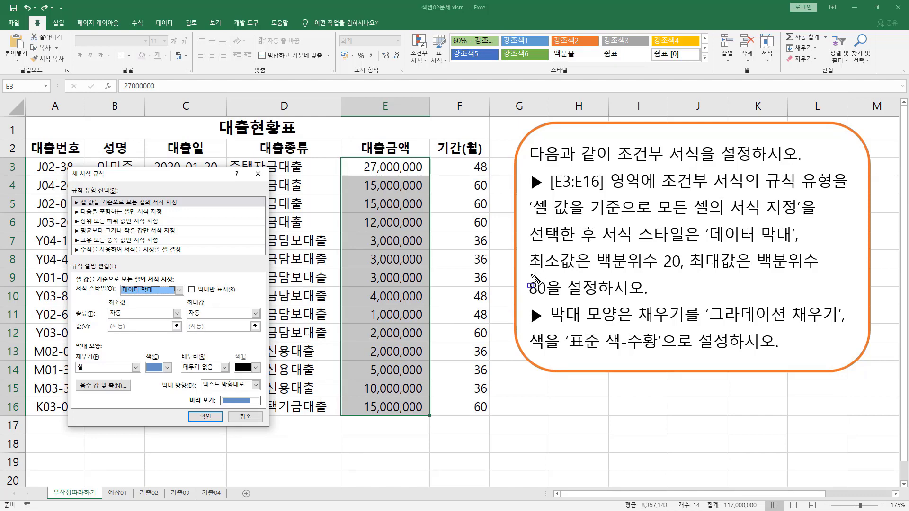
pyautogui.moveTo(531, 274)
pyautogui.mouseDown()
pyautogui.moveTo(588, 274)
pyautogui.moveTo(607, 263)
pyautogui.moveTo(641, 272)
pyautogui.moveTo(836, 267)
pyautogui.mouseUp()
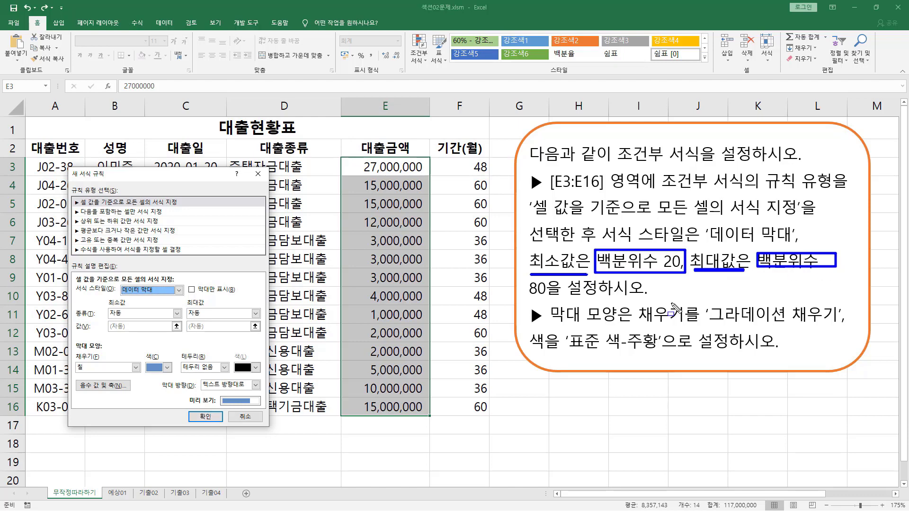
pyautogui.moveTo(527, 280); pyautogui.dragTo(561, 298)
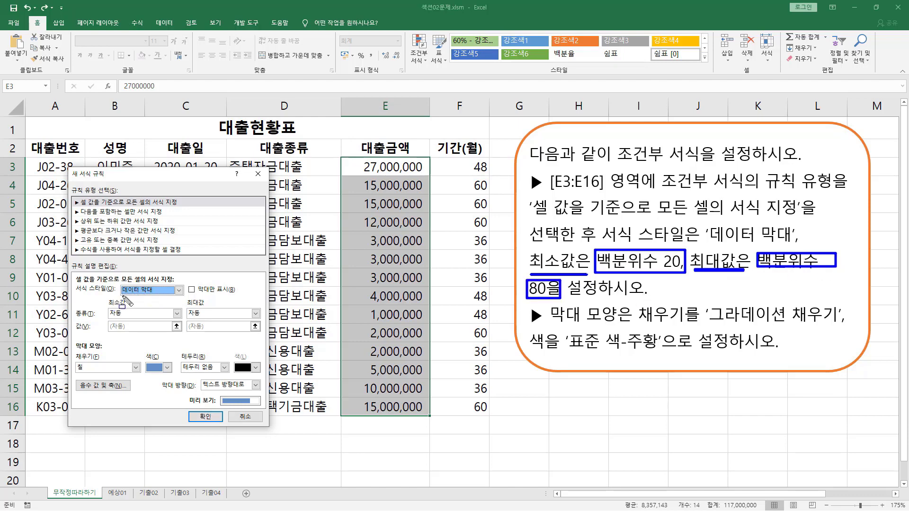
pyautogui.moveTo(102, 296)
pyautogui.mouseDown()
pyautogui.moveTo(139, 334)
pyautogui.moveTo(264, 336)
pyautogui.mouseUp()
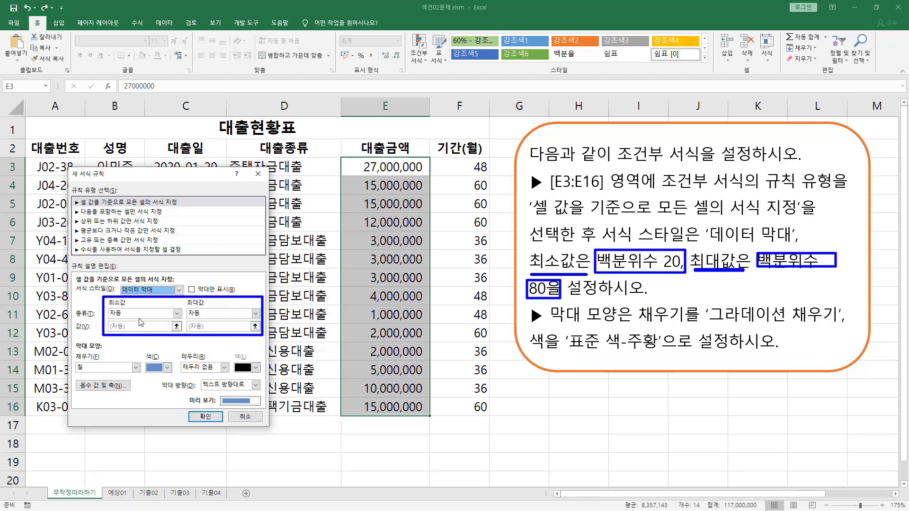
# Step: Set the data bar's minimum to percentile (백분위수) 20 and its maximum to percentile 80
pyautogui.click(121, 314)
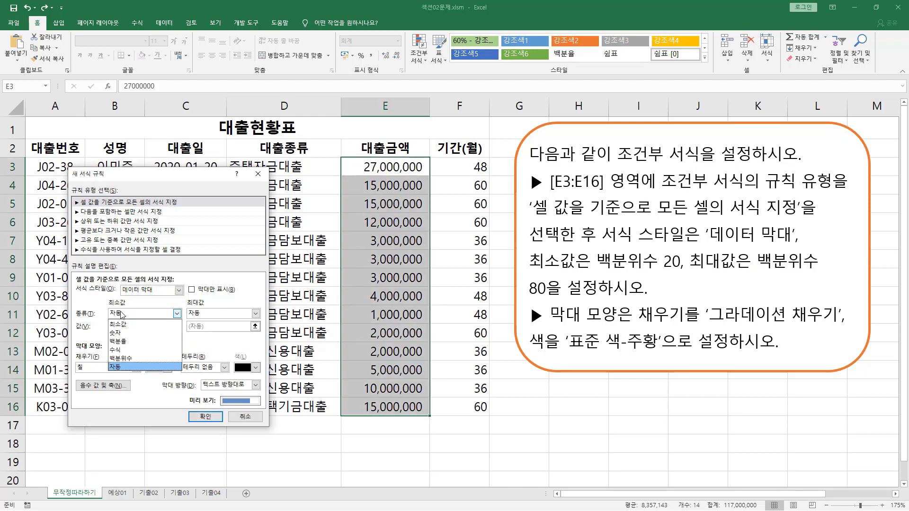
pyautogui.click(126, 358)
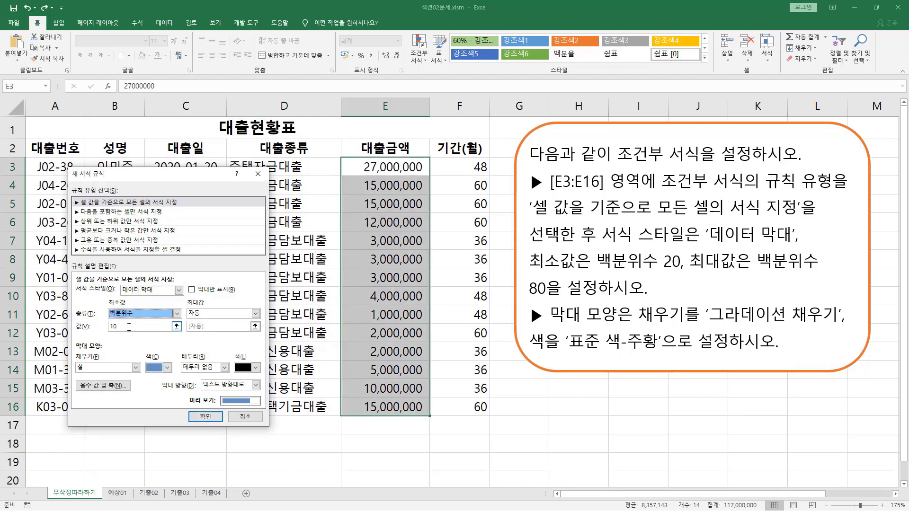
pyautogui.click(118, 327)
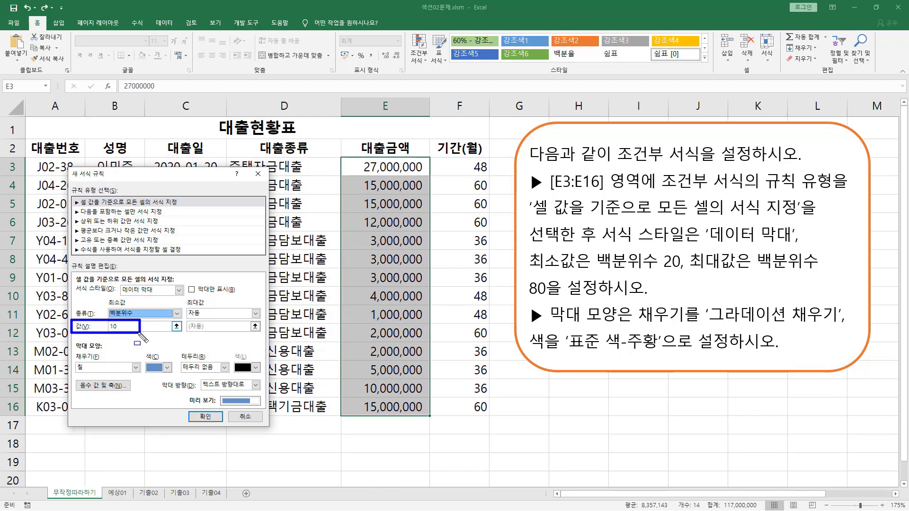
pyautogui.moveTo(120, 326); pyautogui.dragTo(89, 327)
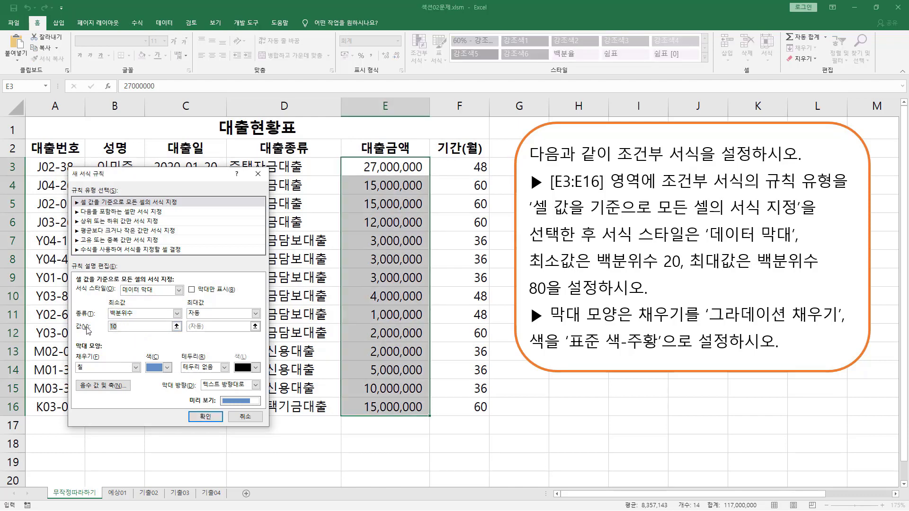
pyautogui.click(210, 315)
pyautogui.click(205, 367)
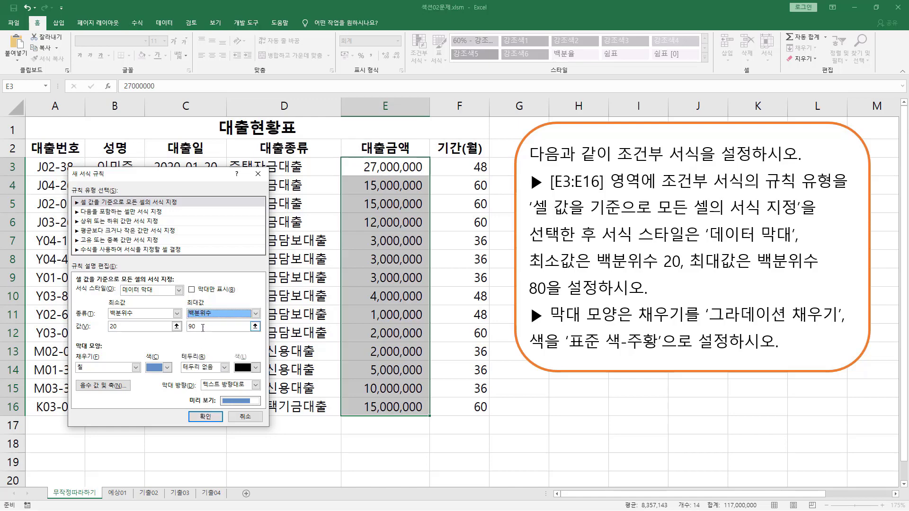
pyautogui.moveTo(196, 326); pyautogui.dragTo(183, 326)
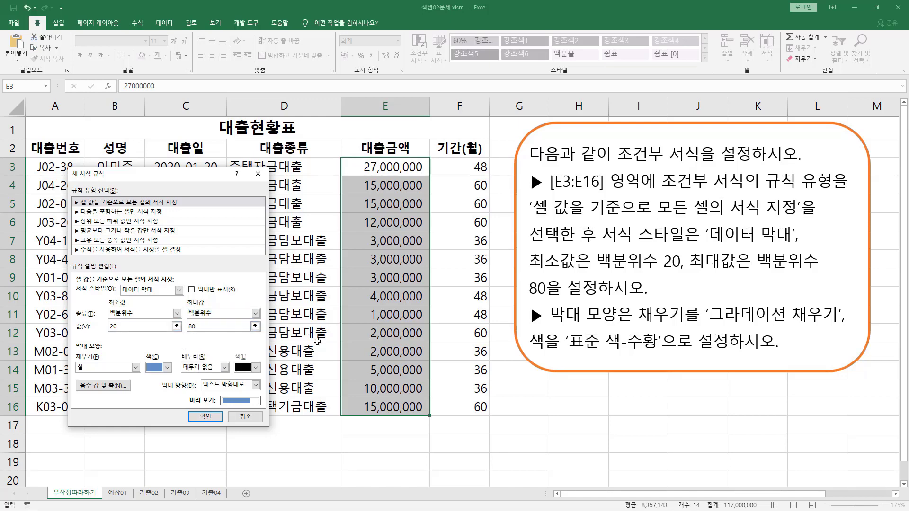
pyautogui.moveTo(525, 171)
pyautogui.mouseDown()
pyautogui.moveTo(552, 243)
pyautogui.moveTo(809, 298)
pyautogui.moveTo(848, 292)
pyautogui.mouseUp()
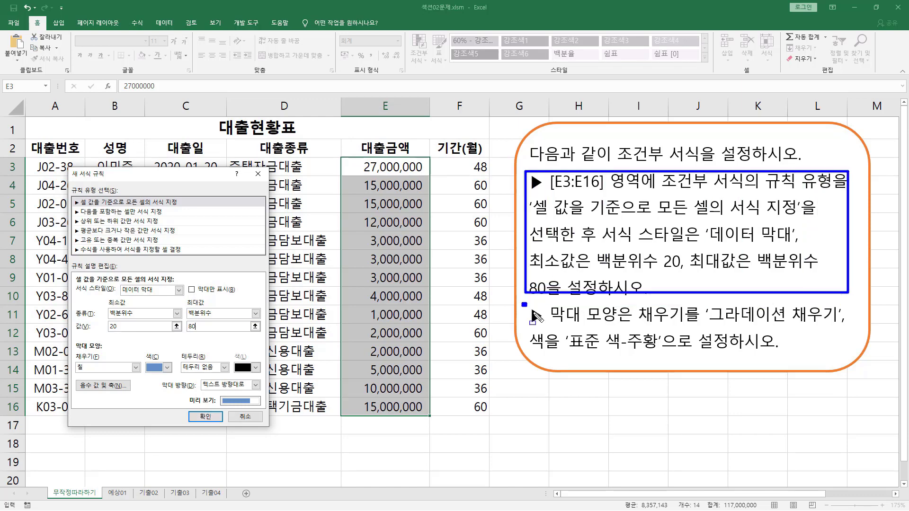
pyautogui.moveTo(522, 303)
pyautogui.mouseDown()
pyautogui.moveTo(776, 337)
pyautogui.moveTo(851, 356)
pyautogui.mouseUp()
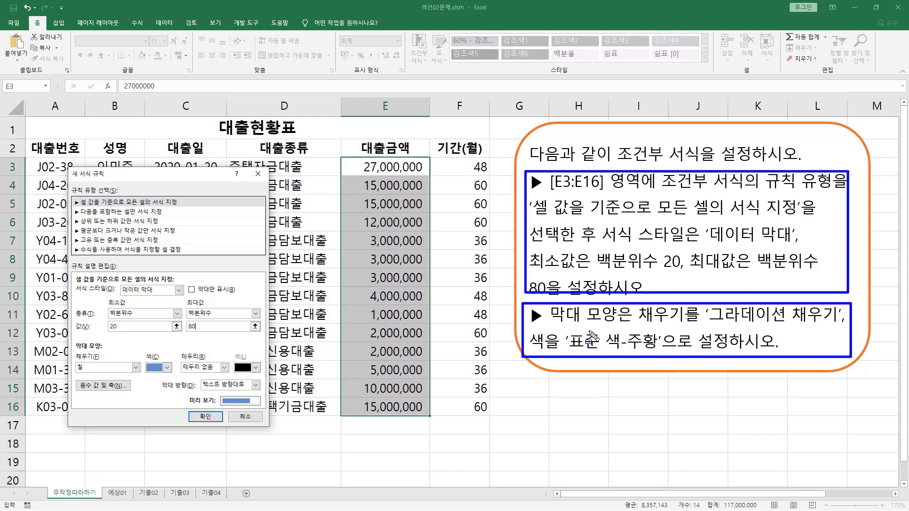
pyautogui.moveTo(551, 323); pyautogui.dragTo(841, 326)
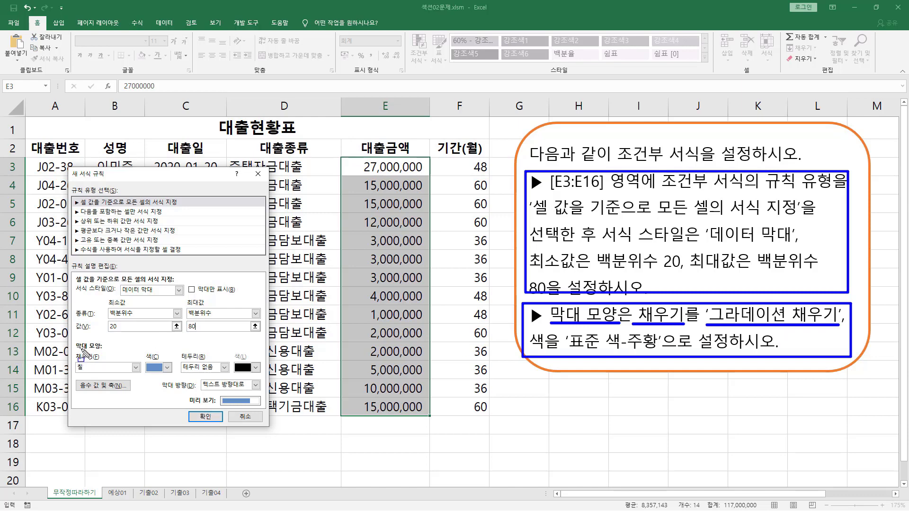
pyautogui.moveTo(73, 338)
pyautogui.mouseDown()
pyautogui.moveTo(114, 350)
pyautogui.moveTo(99, 373)
pyautogui.mouseUp()
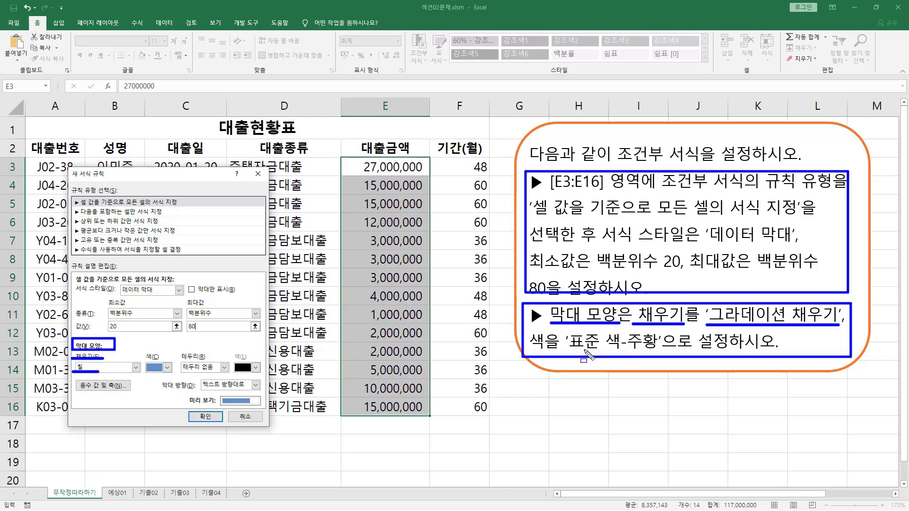
pyautogui.moveTo(571, 352); pyautogui.dragTo(660, 352)
pyautogui.moveTo(142, 350); pyautogui.dragTo(168, 374)
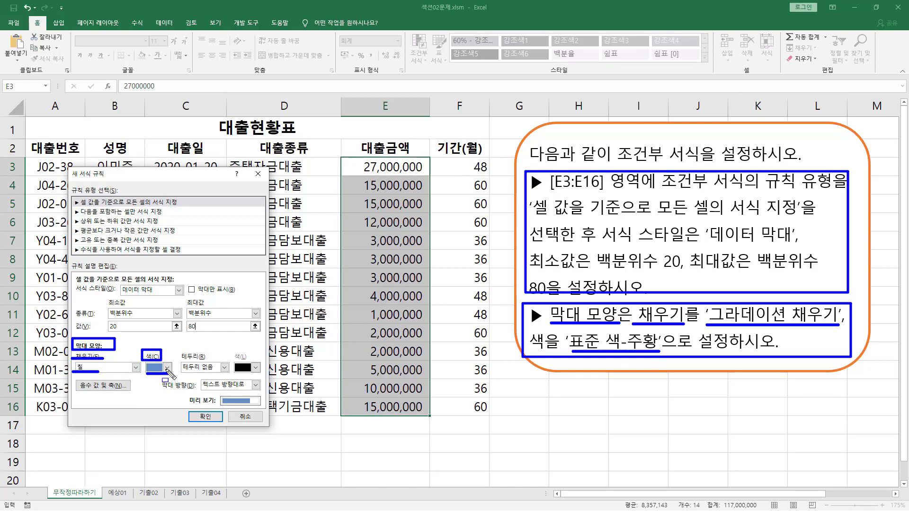
pyautogui.press('Escape')
# Step: Give the bars a gradient fill (그라데이션 채우기) in the standard colour orange (주황) and apply the rule
pyautogui.click(109, 369)
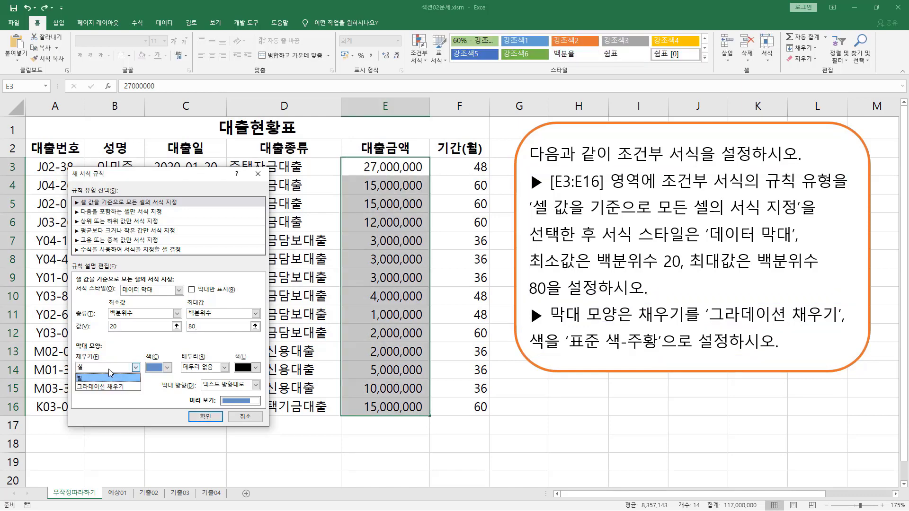
pyautogui.click(102, 386)
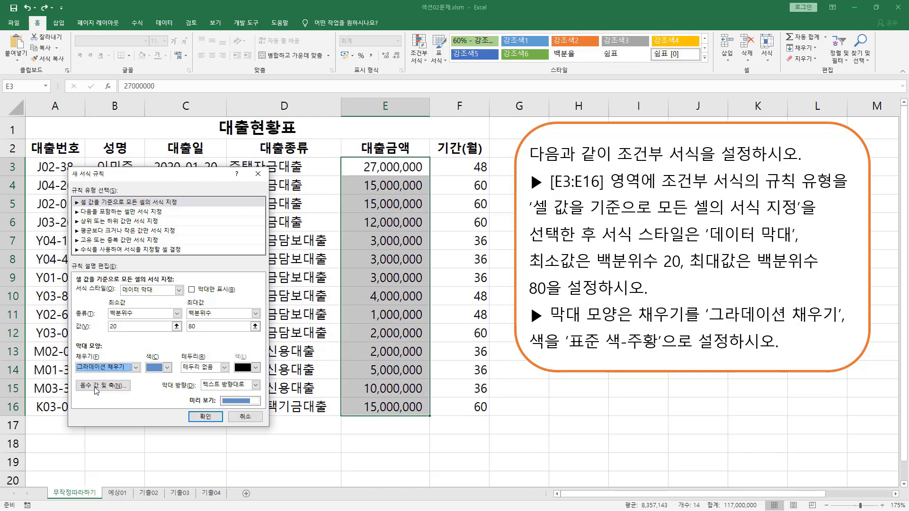
pyautogui.click(167, 368)
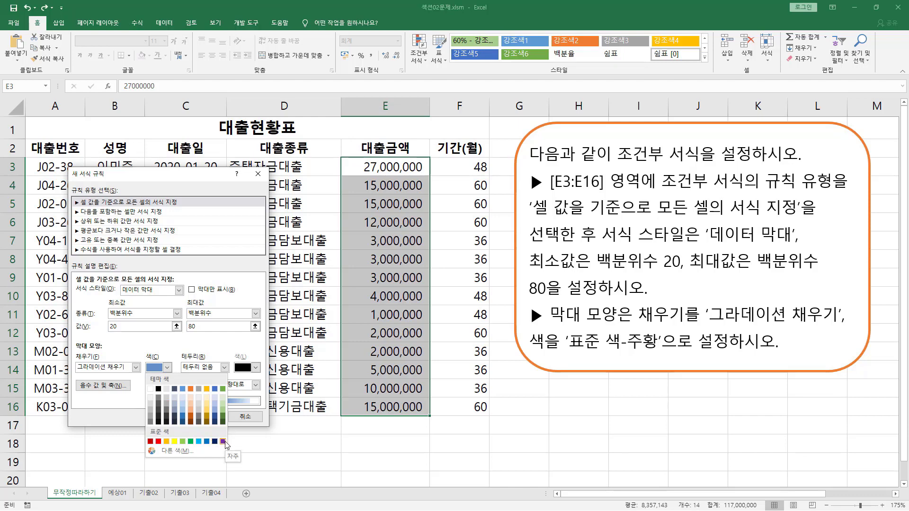
pyautogui.click(167, 442)
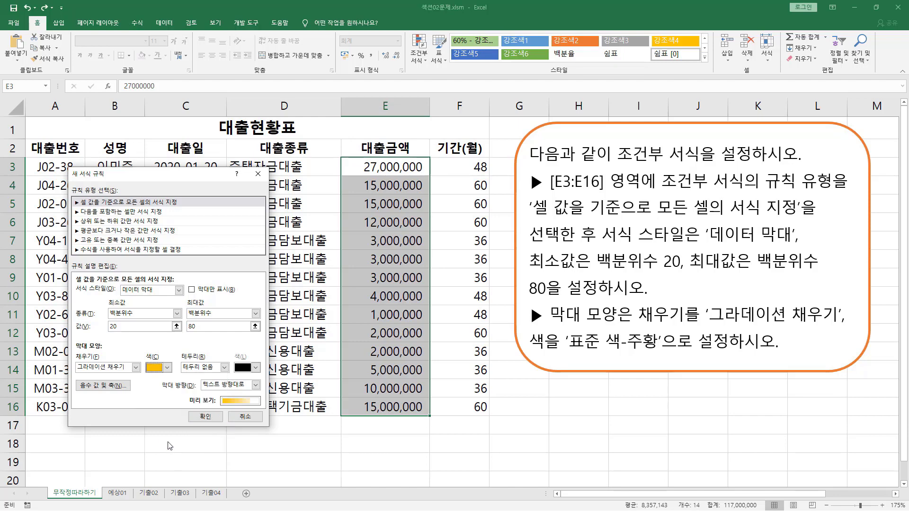
pyautogui.click(205, 417)
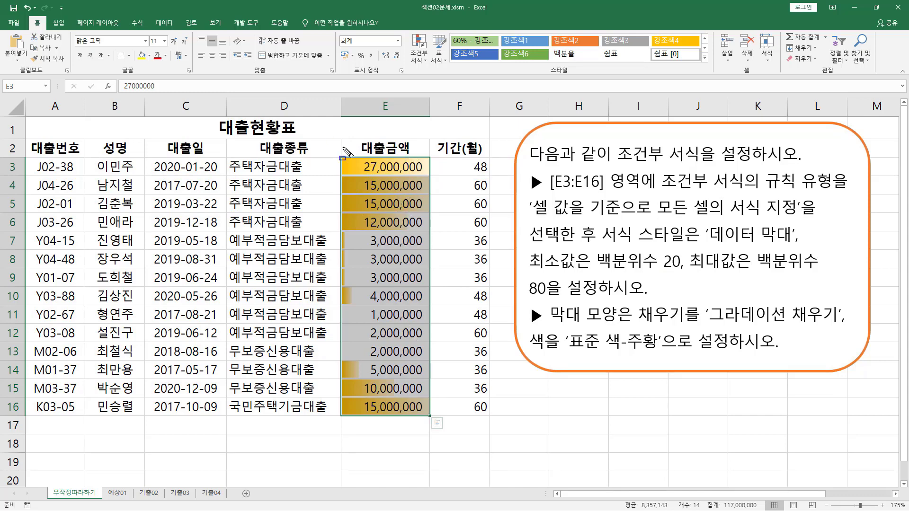
pyautogui.moveTo(339, 156)
pyautogui.mouseDown()
pyautogui.moveTo(415, 318)
pyautogui.moveTo(444, 419)
pyautogui.moveTo(435, 428)
pyautogui.mouseUp()
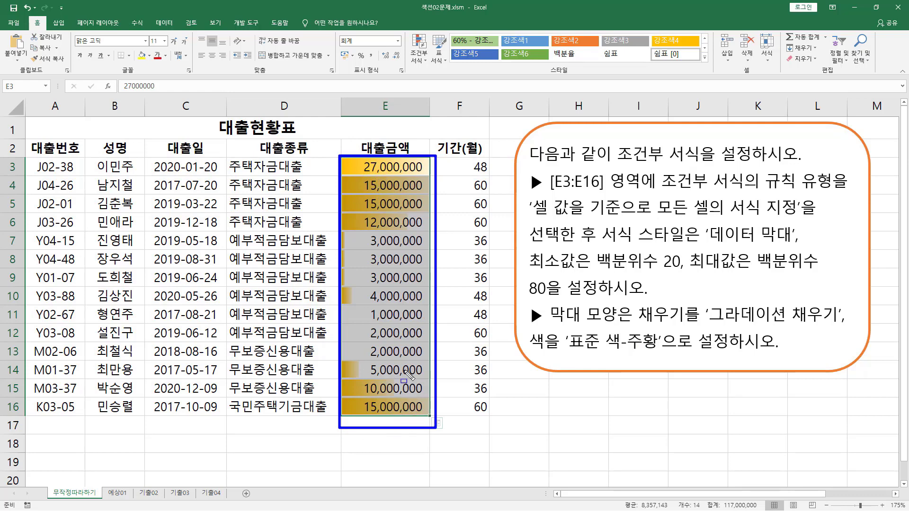
pyautogui.moveTo(34, 158)
pyautogui.mouseDown()
pyautogui.moveTo(159, 277)
pyautogui.moveTo(221, 390)
pyautogui.moveTo(314, 423)
pyautogui.mouseUp()
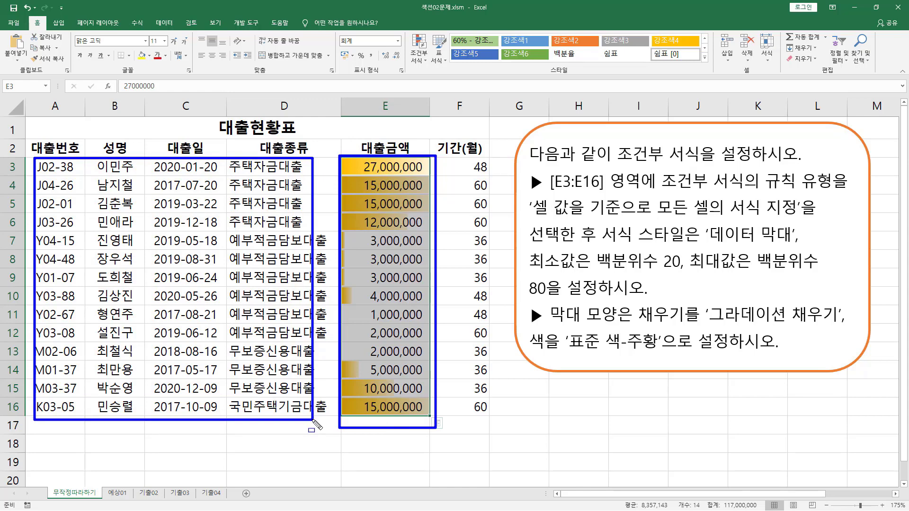
pyautogui.moveTo(459, 156); pyautogui.dragTo(494, 425)
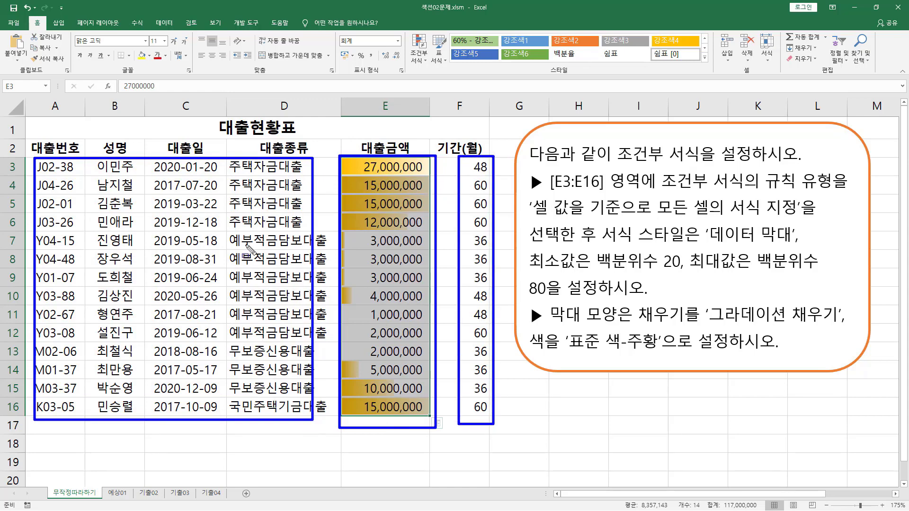
pyautogui.press('Escape')
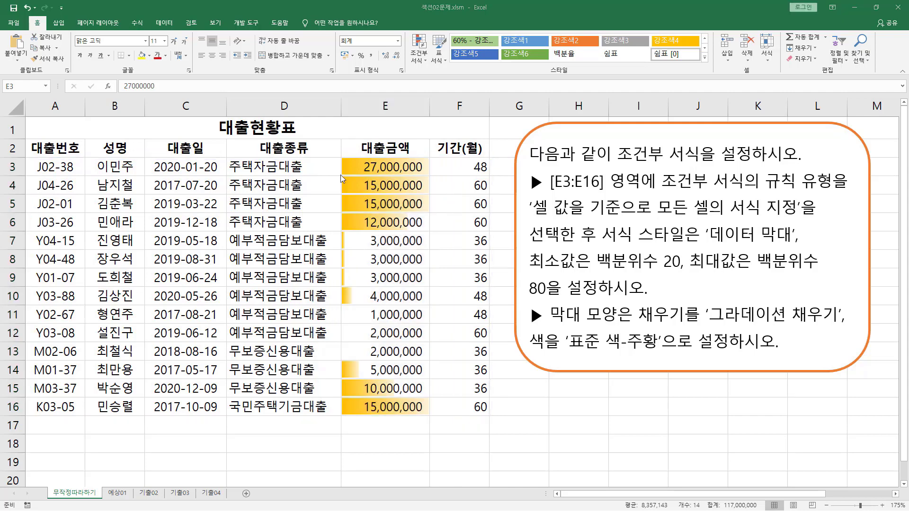
pyautogui.moveTo(342, 155); pyautogui.dragTo(434, 418)
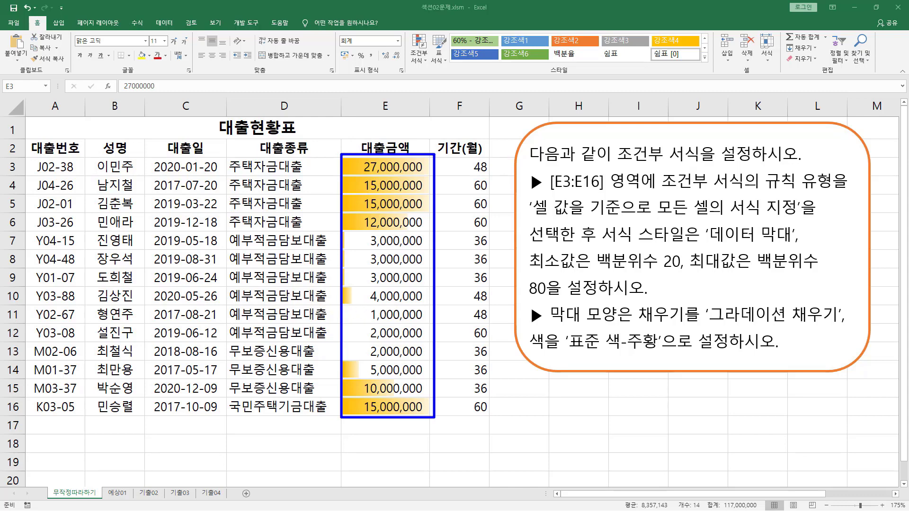
pyautogui.moveTo(518, 169)
pyautogui.mouseDown()
pyautogui.moveTo(843, 449)
pyautogui.moveTo(873, 370)
pyautogui.mouseUp()
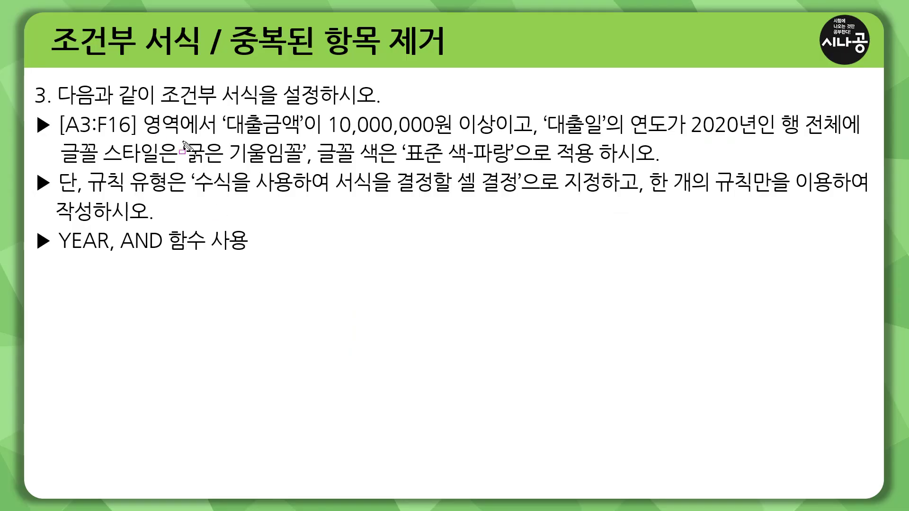
pyautogui.moveTo(161, 106)
pyautogui.mouseDown()
pyautogui.moveTo(257, 106)
pyautogui.moveTo(259, 83)
pyautogui.mouseUp()
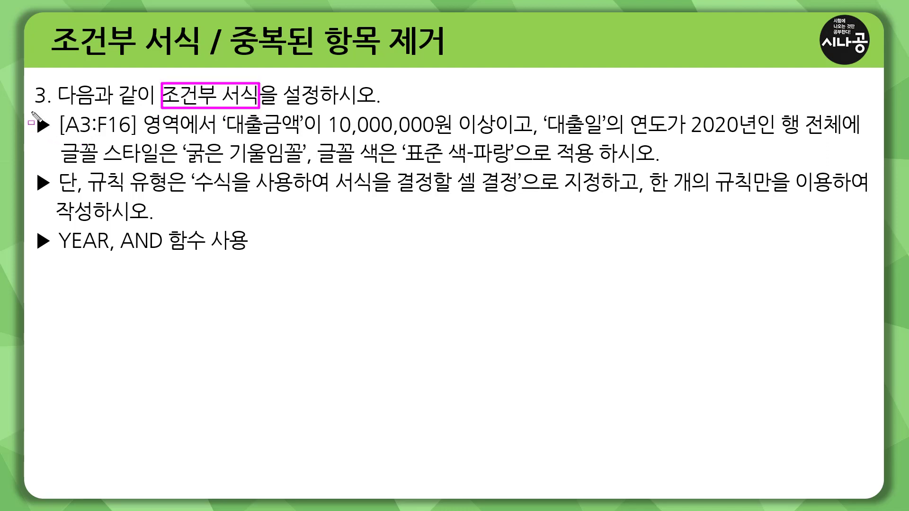
pyautogui.moveTo(31, 111); pyautogui.dragTo(31, 202)
pyautogui.moveTo(33, 239); pyautogui.dragTo(875, 263)
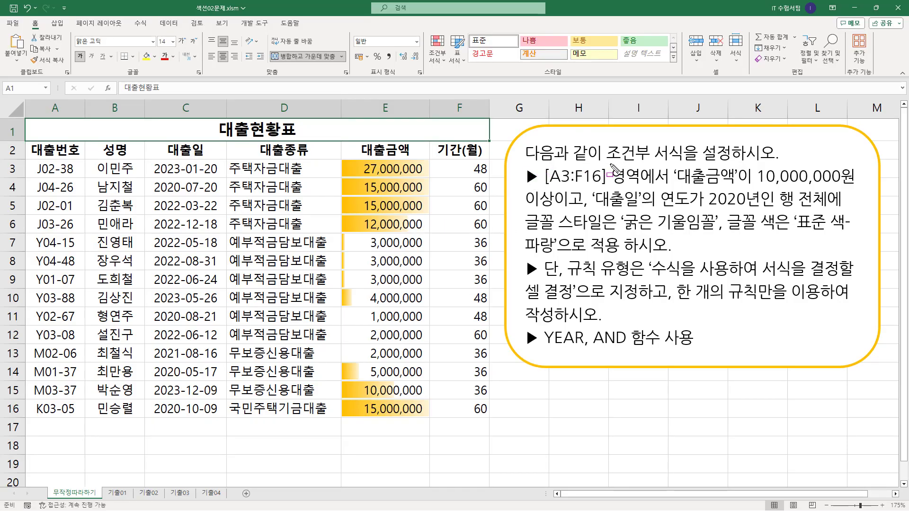
# Step: Examine the task text and the loan amount and loan date columns for the target range, both row conditions and the required font format
pyautogui.moveTo(610, 162); pyautogui.dragTo(677, 162)
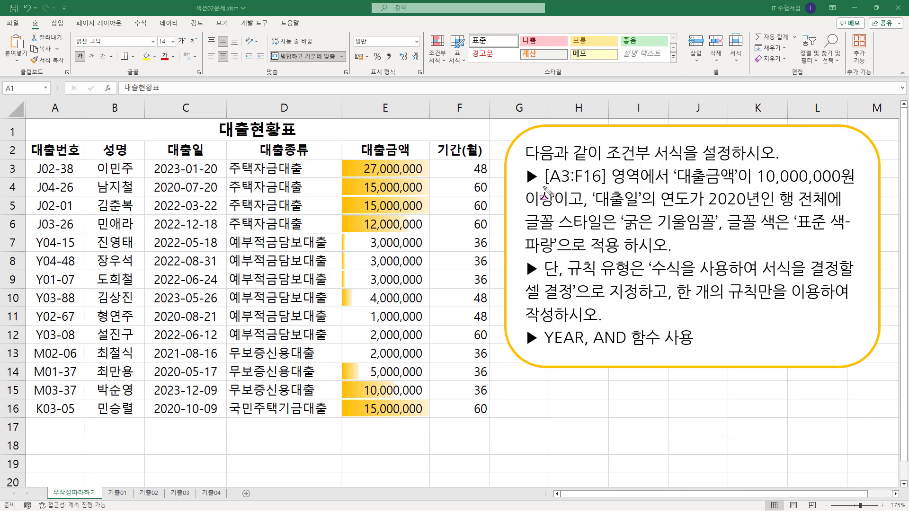
pyautogui.moveTo(545, 188)
pyautogui.mouseDown()
pyautogui.moveTo(597, 187)
pyautogui.moveTo(671, 167)
pyautogui.mouseUp()
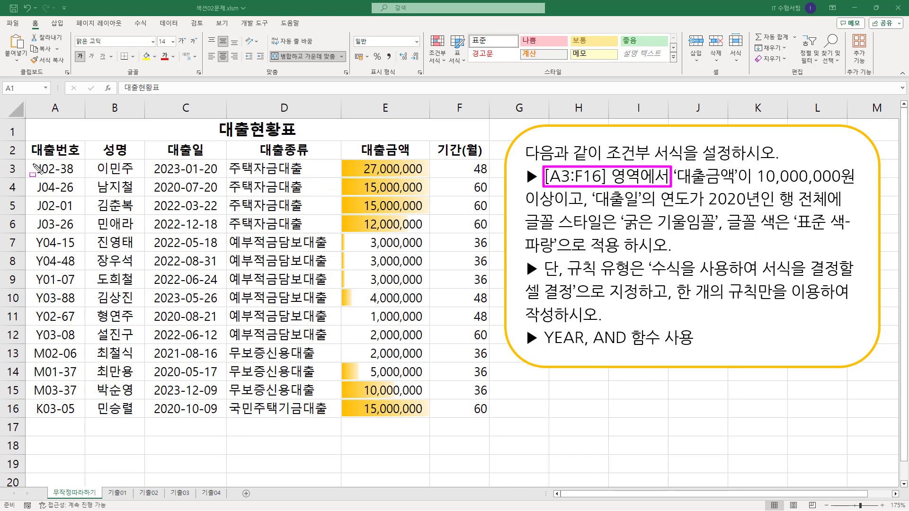
pyautogui.moveTo(33, 163)
pyautogui.mouseDown()
pyautogui.moveTo(204, 203)
pyautogui.moveTo(434, 315)
pyautogui.moveTo(470, 410)
pyautogui.moveTo(492, 424)
pyautogui.mouseUp()
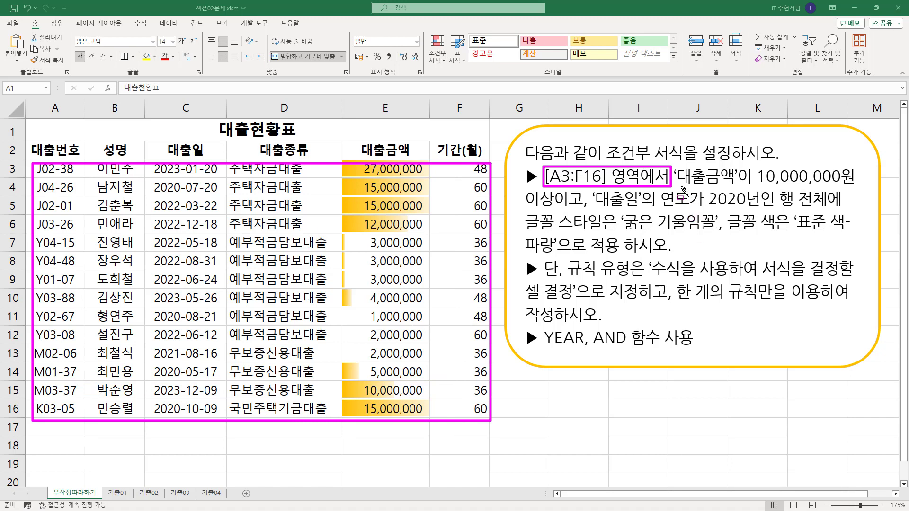
pyautogui.moveTo(674, 185); pyautogui.dragTo(855, 185)
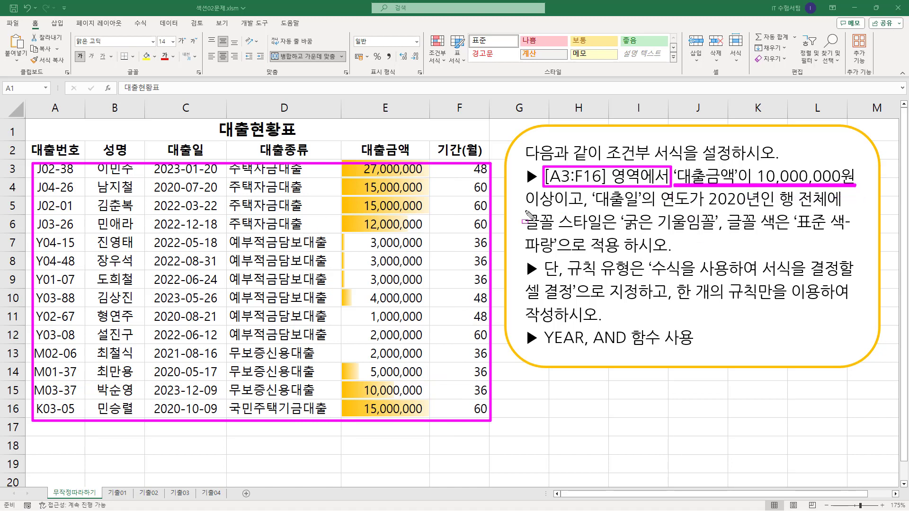
pyautogui.moveTo(527, 210); pyautogui.dragTo(557, 209)
pyautogui.moveTo(352, 138); pyautogui.dragTo(417, 158)
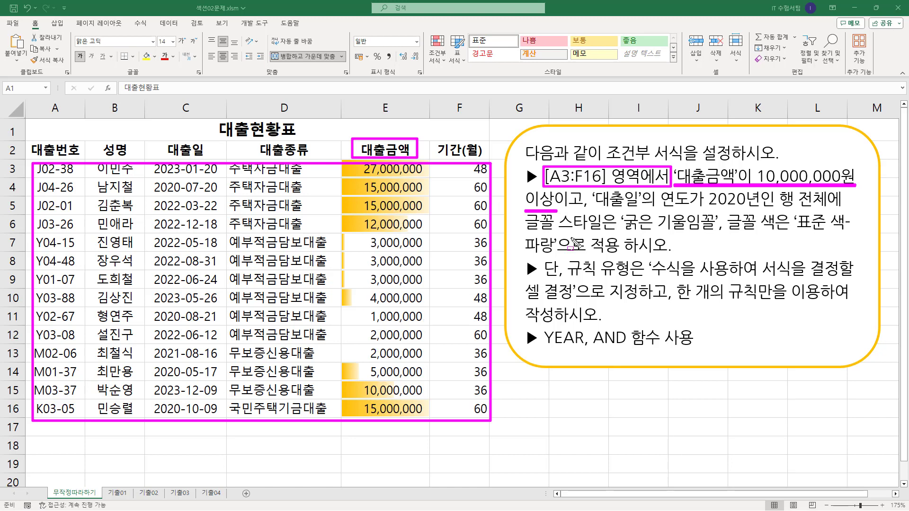
pyautogui.moveTo(592, 208); pyautogui.dragTo(694, 208)
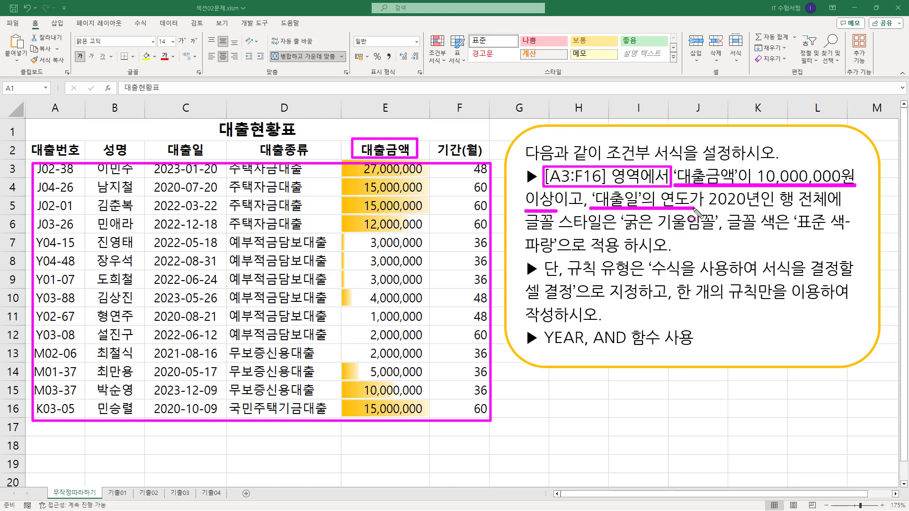
pyautogui.moveTo(163, 141)
pyautogui.mouseDown()
pyautogui.moveTo(183, 157)
pyautogui.moveTo(211, 161)
pyautogui.mouseUp()
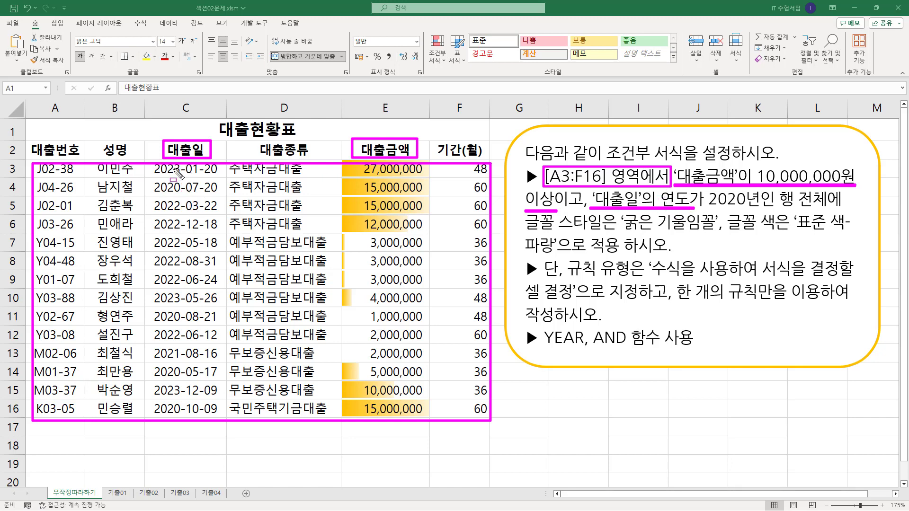
pyautogui.moveTo(155, 166); pyautogui.dragTo(183, 417)
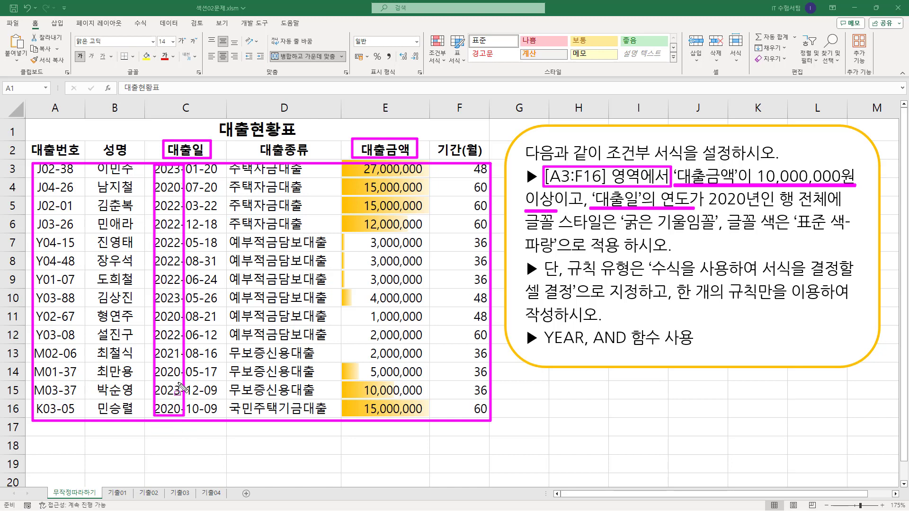
pyautogui.moveTo(700, 208); pyautogui.dragTo(773, 207)
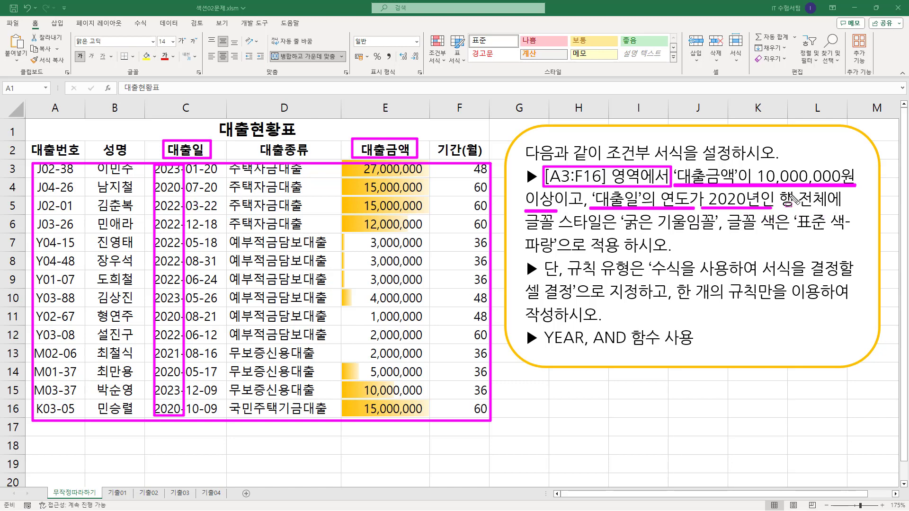
pyautogui.moveTo(775, 189); pyautogui.dragTo(844, 205)
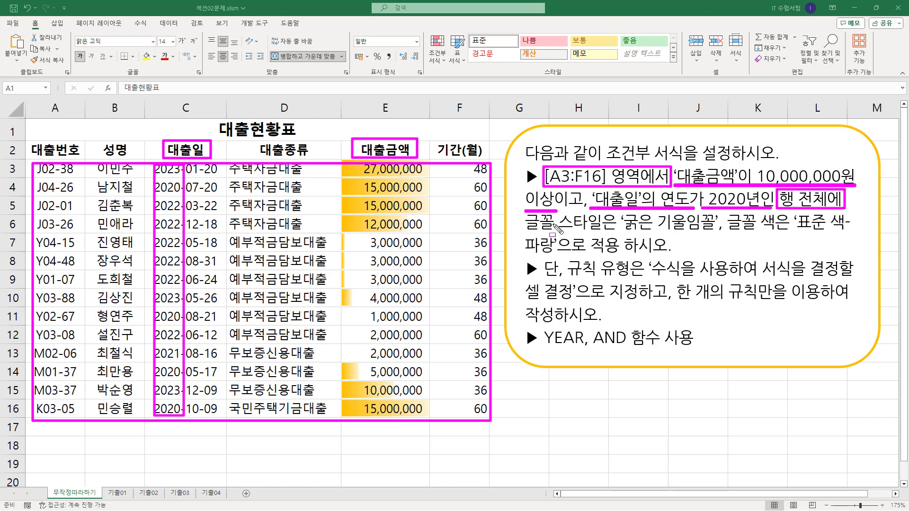
pyautogui.moveTo(524, 231); pyautogui.dragTo(709, 232)
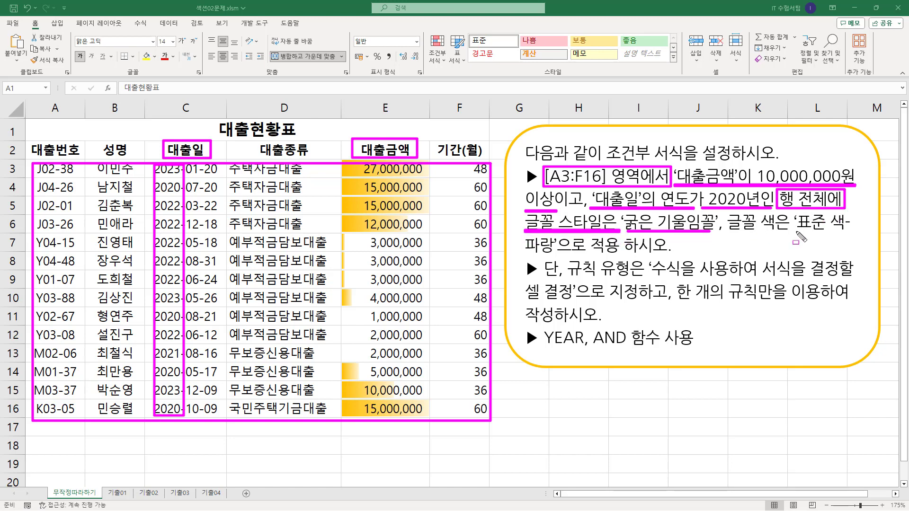
pyautogui.moveTo(795, 232); pyautogui.dragTo(851, 232)
pyautogui.moveTo(524, 254); pyautogui.dragTo(555, 254)
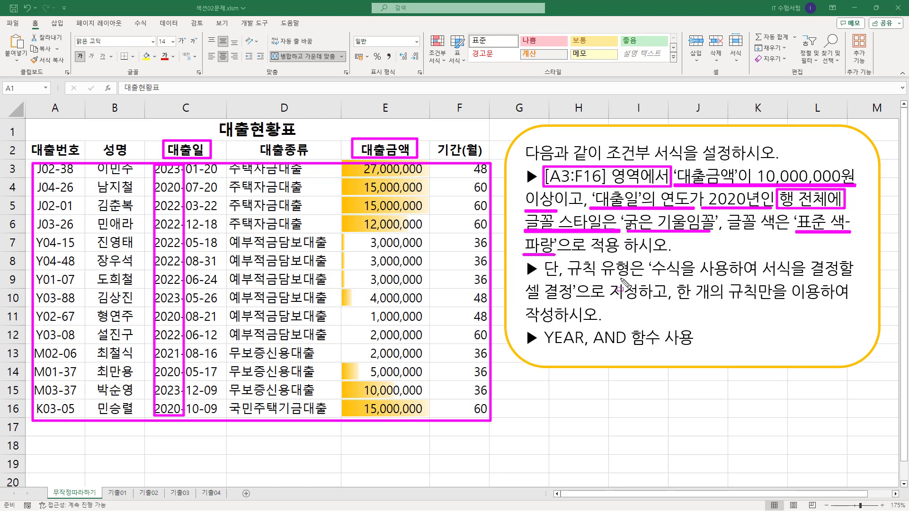
pyautogui.press('Escape')
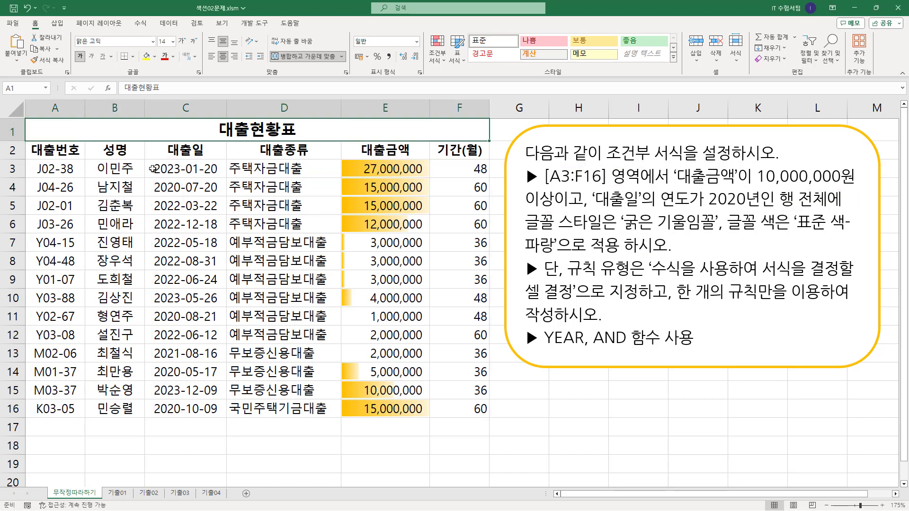
# Step: Select all data rows of the loan table, A3:F16, leaving out the title and header rows
pyautogui.moveTo(56, 169); pyautogui.dragTo(477, 408)
pyautogui.hotkey('ctrl', '2')
pyautogui.moveTo(162, 140)
pyautogui.mouseDown()
pyautogui.moveTo(182, 161)
pyautogui.moveTo(209, 161)
pyautogui.mouseUp()
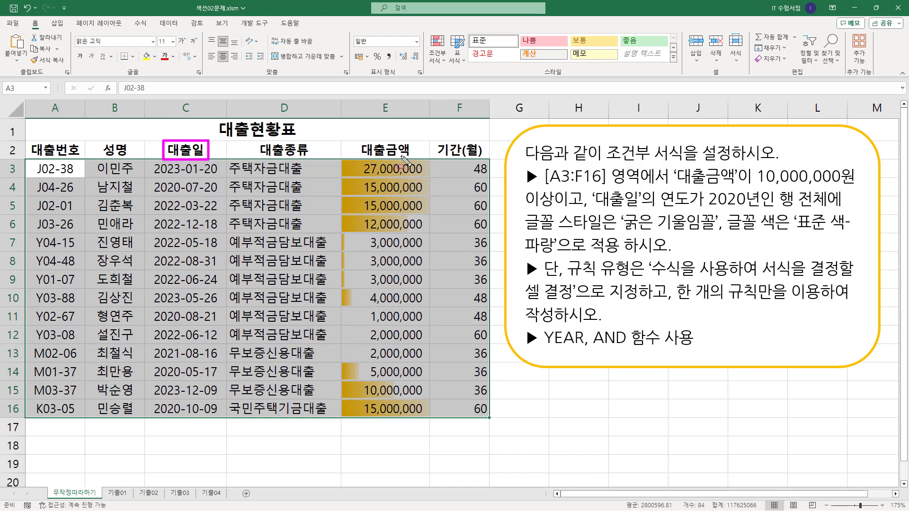
pyautogui.moveTo(368, 150)
pyautogui.mouseDown()
pyautogui.moveTo(423, 170)
pyautogui.moveTo(419, 163)
pyautogui.mouseUp()
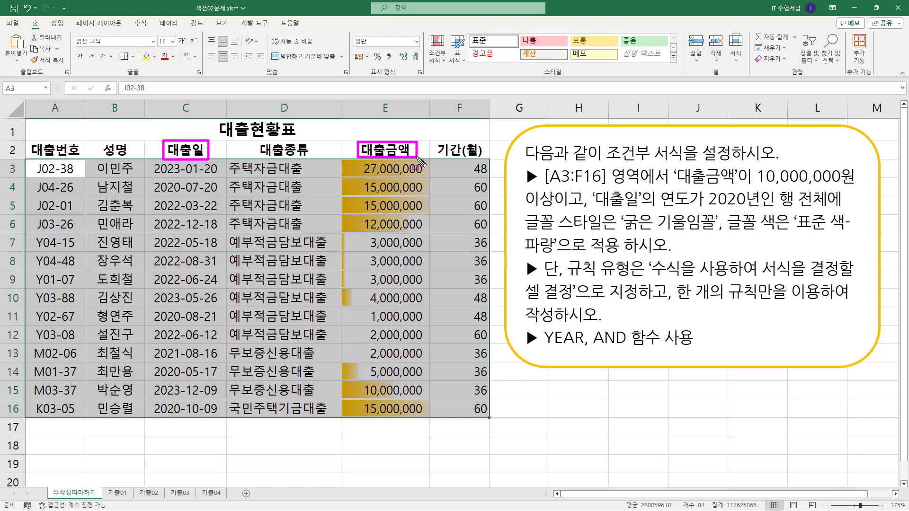
pyautogui.moveTo(669, 183); pyautogui.dragTo(854, 184)
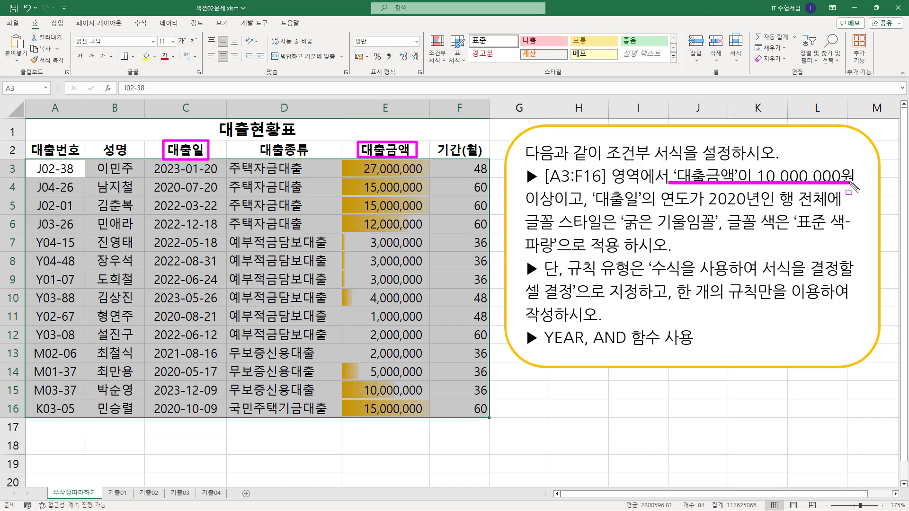
pyautogui.moveTo(525, 207); pyautogui.dragTo(762, 207)
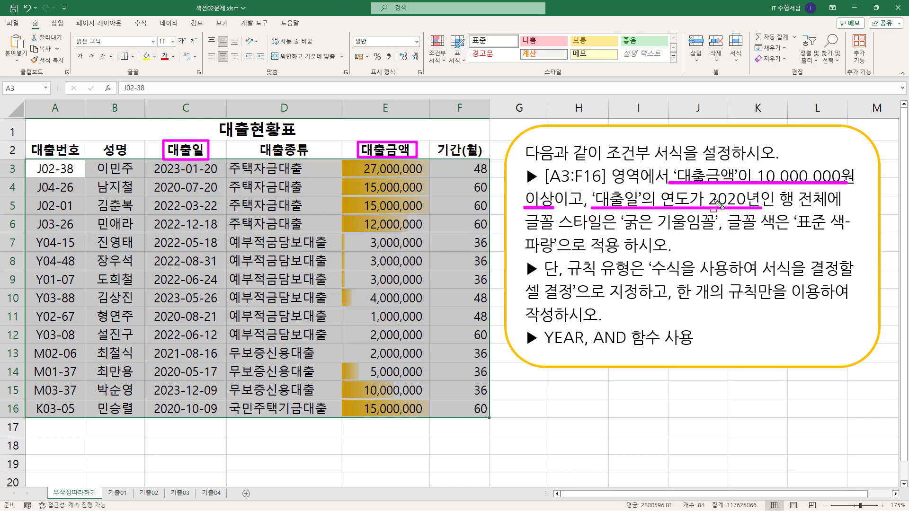
pyautogui.moveTo(551, 185); pyautogui.dragTo(589, 209)
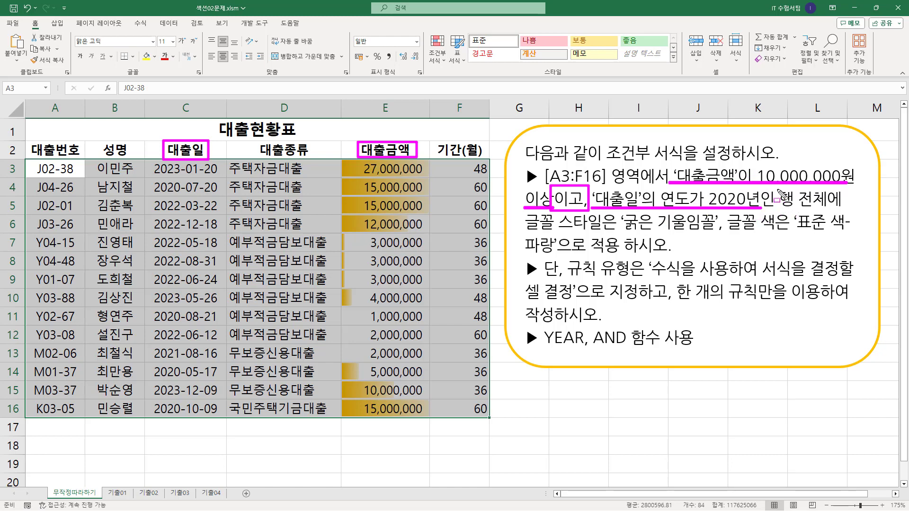
pyautogui.moveTo(777, 190)
pyautogui.mouseDown()
pyautogui.moveTo(803, 209)
pyautogui.moveTo(841, 210)
pyautogui.mouseUp()
pyautogui.moveTo(528, 232); pyautogui.dragTo(850, 232)
pyautogui.moveTo(526, 255); pyautogui.dragTo(670, 255)
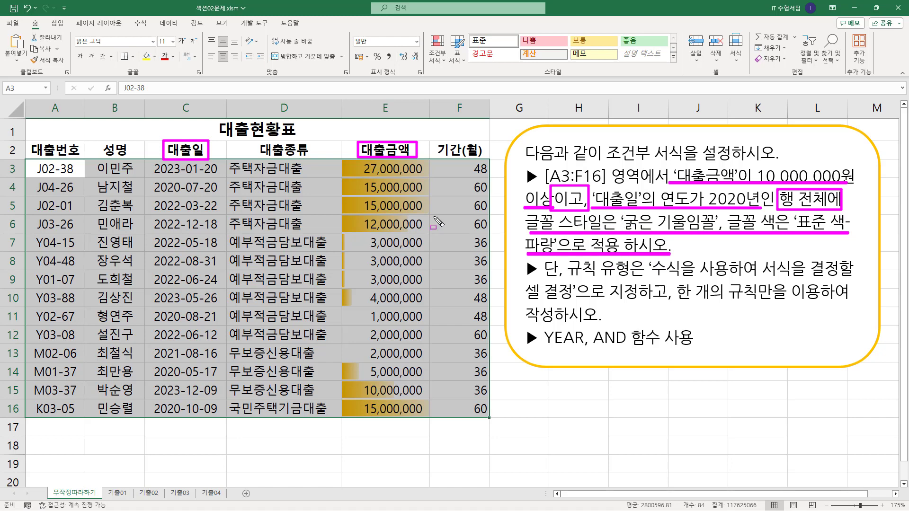
pyautogui.press('Escape')
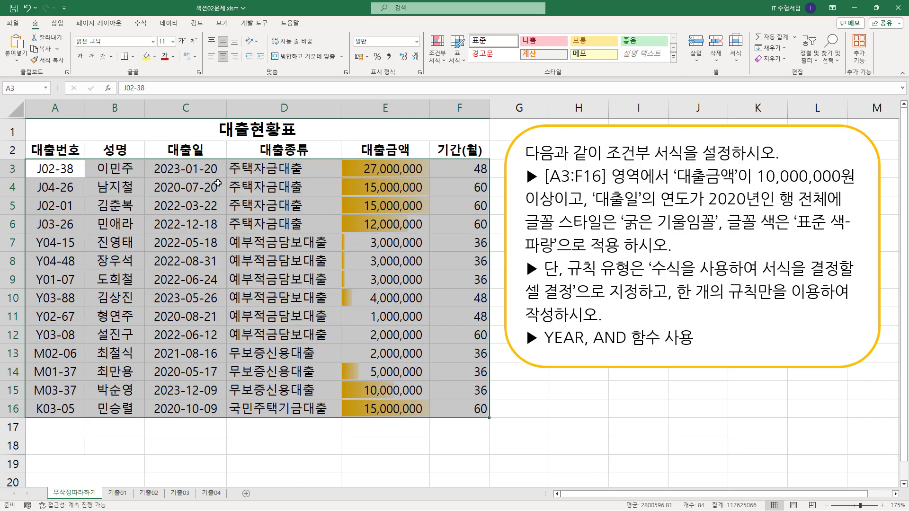
# Step: Start a new conditional formatting rule for the selected loan rows and move its dialog clear of the task text
pyautogui.moveTo(30, 18); pyautogui.dragTo(44, 33)
pyautogui.moveTo(535, 66); pyautogui.dragTo(572, 78)
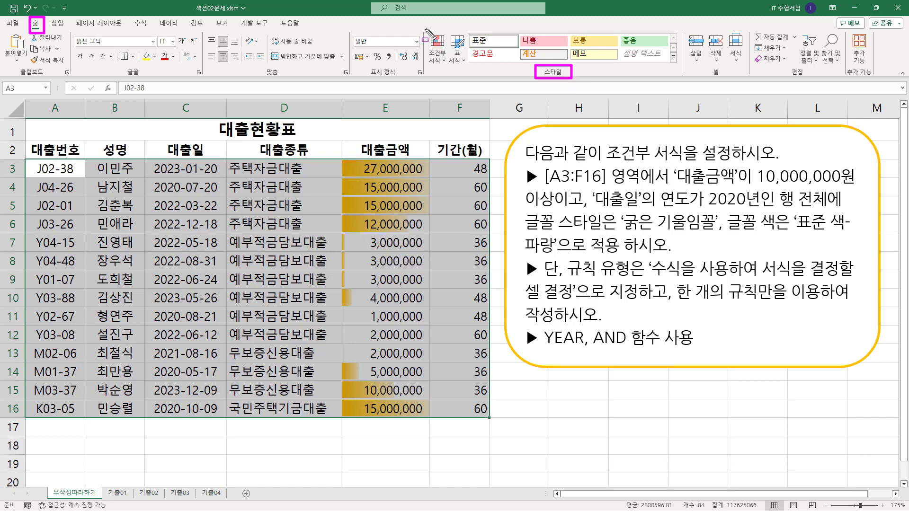
pyautogui.moveTo(425, 28); pyautogui.dragTo(450, 71)
pyautogui.press('Escape')
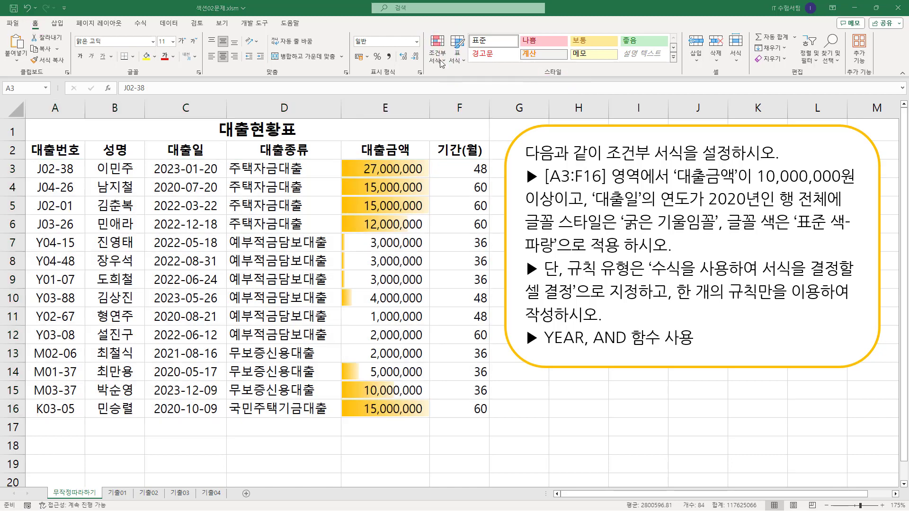
pyautogui.click(440, 61)
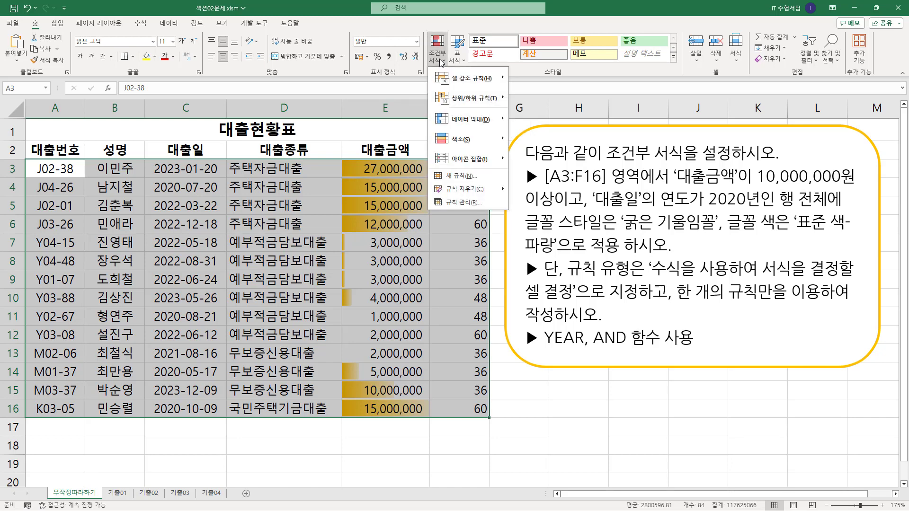
pyautogui.click(468, 176)
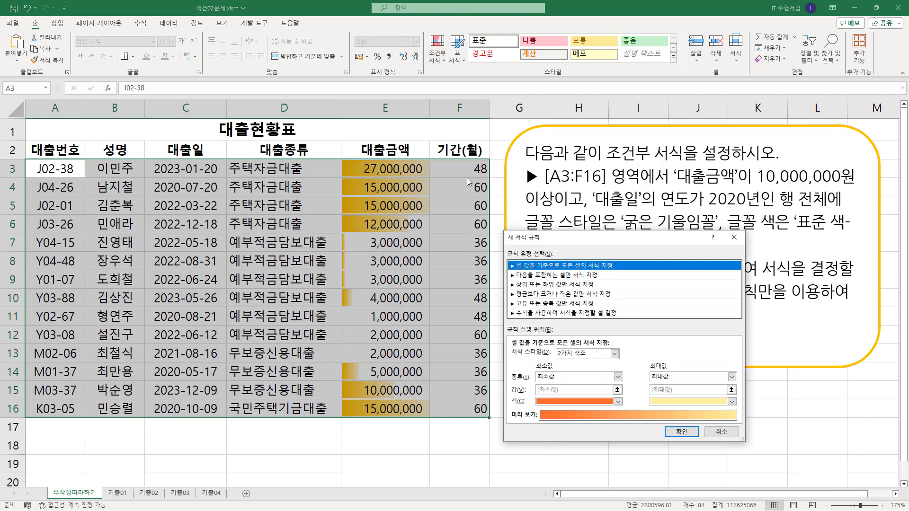
pyautogui.moveTo(608, 242); pyautogui.dragTo(279, 251)
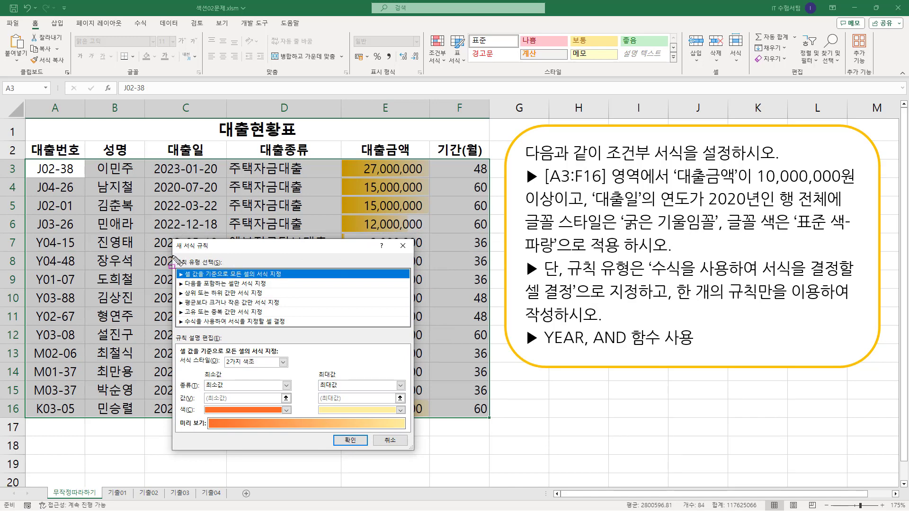
# Step: Set the new rule's type to use a formula to determine which cells to format (수식을 사용하여 서식을 지정할 셀 결정)
pyautogui.moveTo(174, 258); pyautogui.dragTo(227, 268)
pyautogui.moveTo(568, 277)
pyautogui.mouseDown()
pyautogui.moveTo(628, 263)
pyautogui.moveTo(851, 279)
pyautogui.mouseUp()
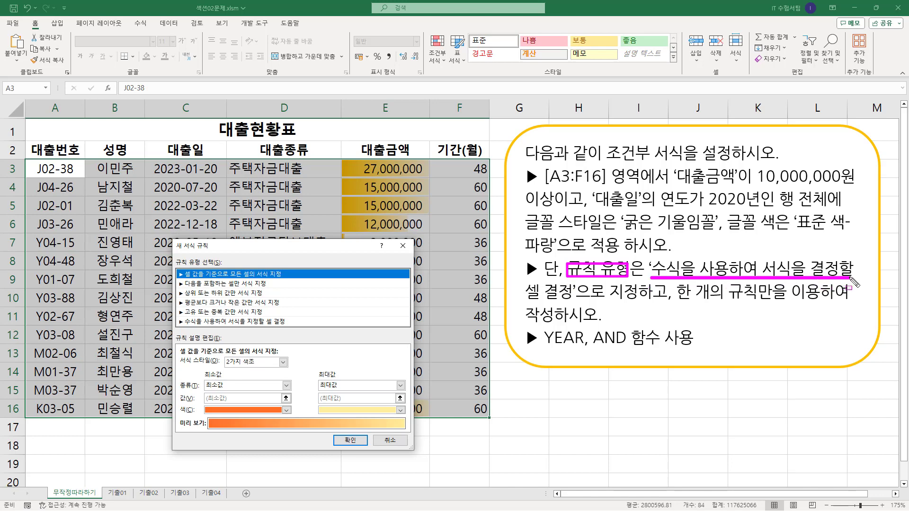
pyautogui.moveTo(527, 303); pyautogui.dragTo(575, 303)
pyautogui.moveTo(177, 319)
pyautogui.mouseDown()
pyautogui.moveTo(209, 333)
pyautogui.moveTo(298, 328)
pyautogui.mouseUp()
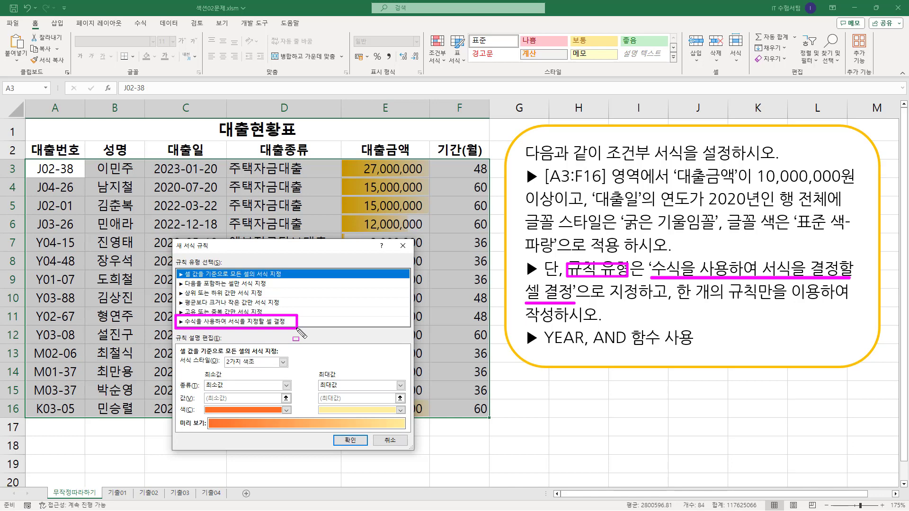
pyautogui.click(284, 324)
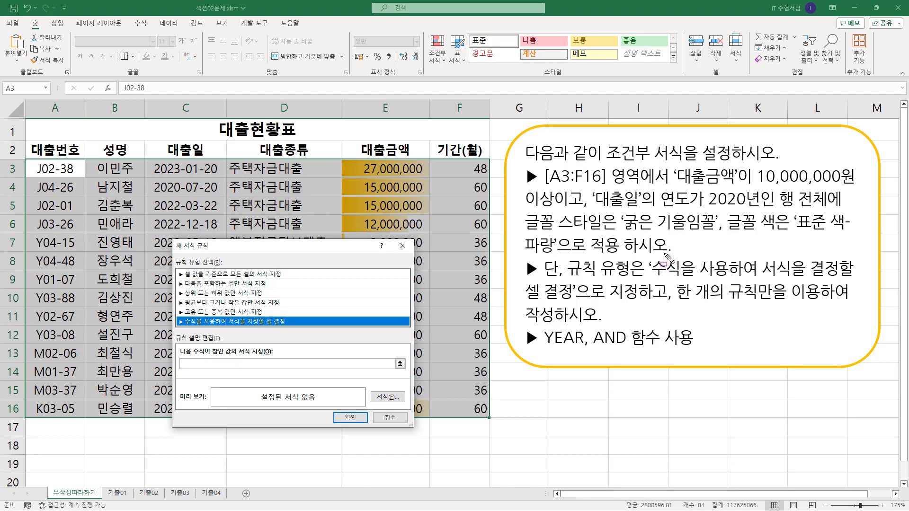
pyautogui.moveTo(646, 258)
pyautogui.mouseDown()
pyautogui.moveTo(694, 280)
pyautogui.moveTo(854, 279)
pyautogui.mouseUp()
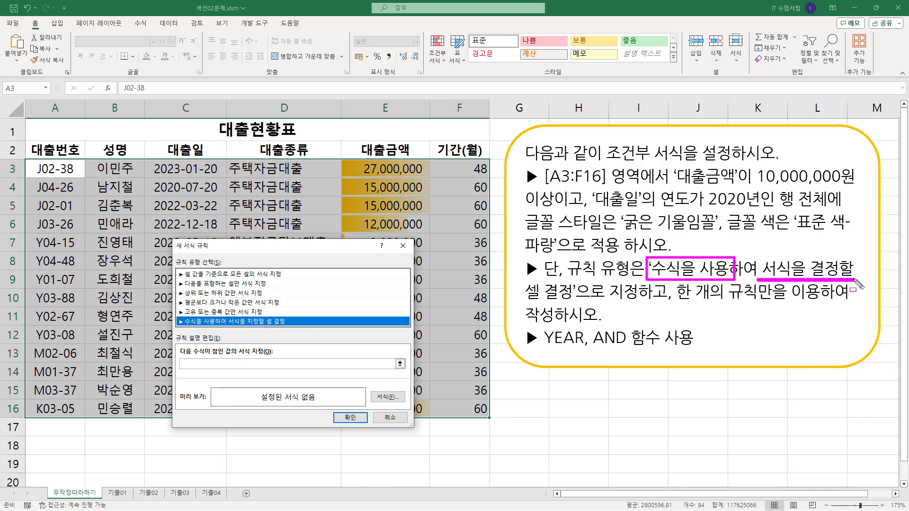
pyautogui.moveTo(526, 299); pyautogui.dragTo(567, 300)
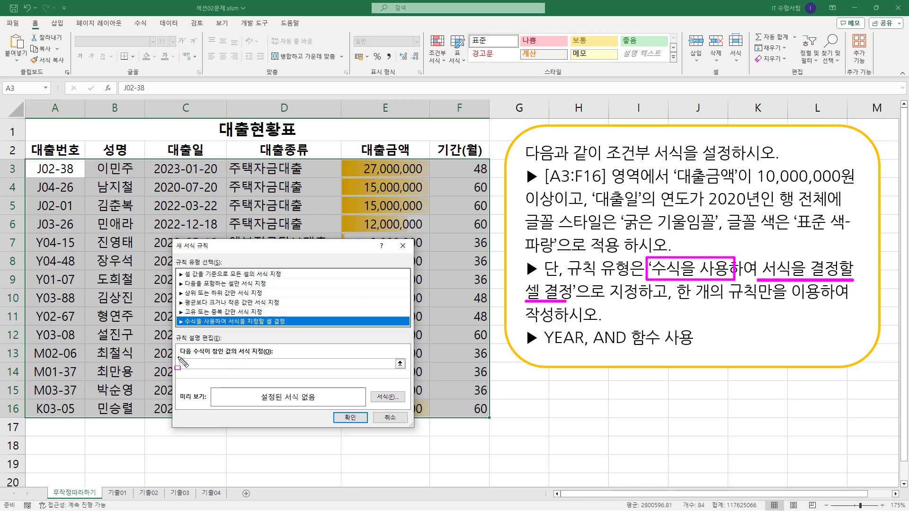
pyautogui.moveTo(178, 358); pyautogui.dragTo(314, 373)
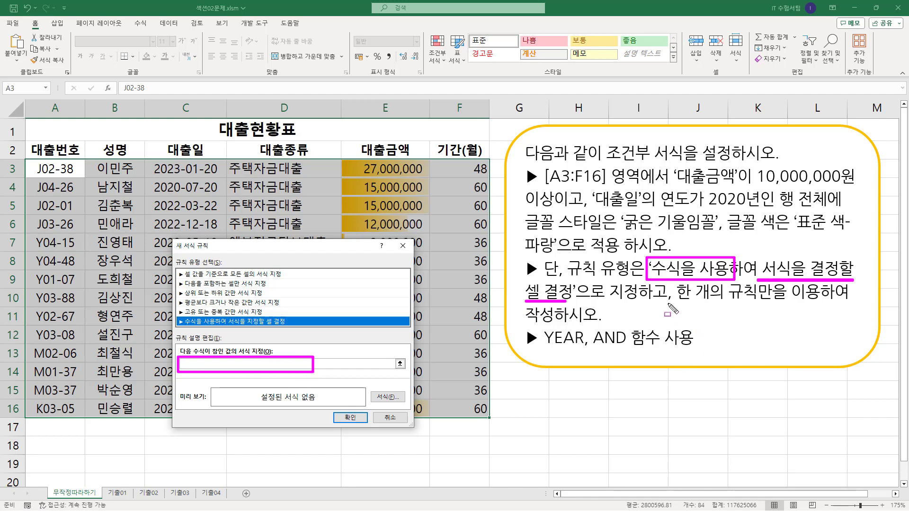
# Step: Examine the task text for the single-rule requirement, both row conditions and the required YEAR and AND functions, and check the loan date column
pyautogui.moveTo(675, 304); pyautogui.dragTo(823, 303)
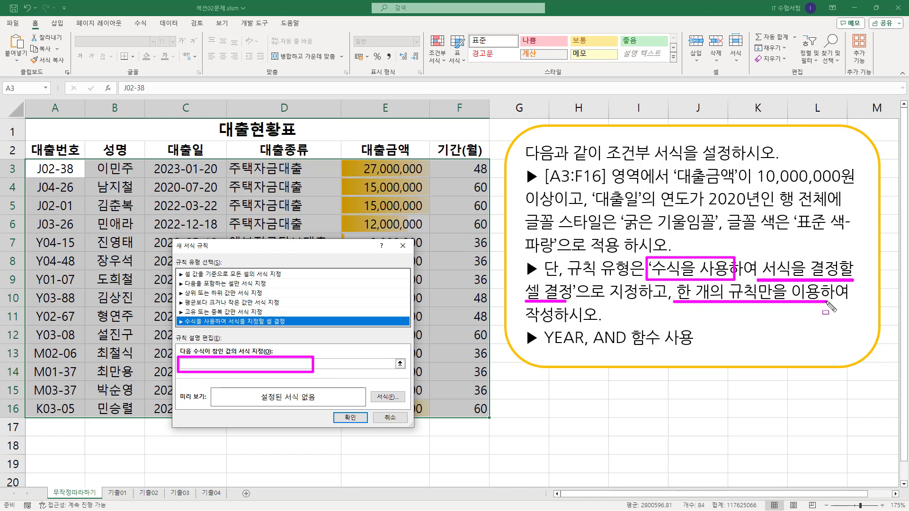
pyautogui.moveTo(670, 164)
pyautogui.mouseDown()
pyautogui.moveTo(760, 184)
pyautogui.moveTo(854, 184)
pyautogui.mouseUp()
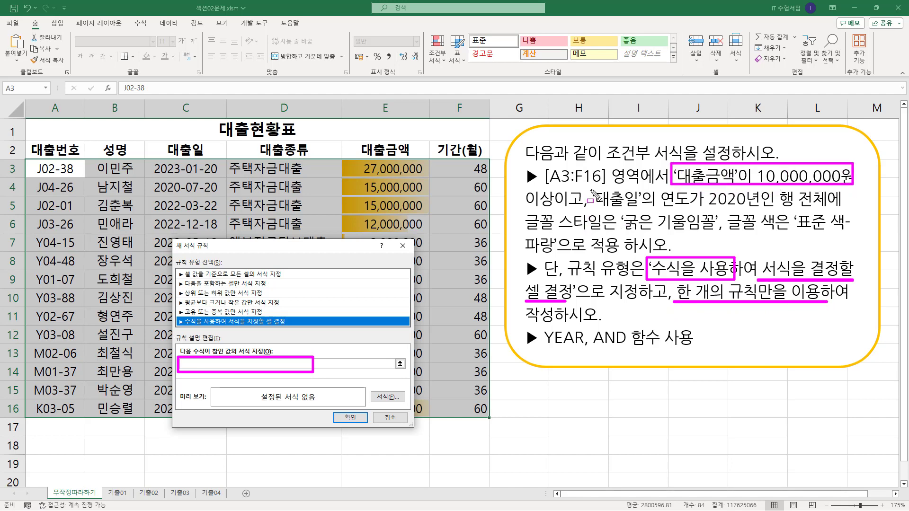
pyautogui.moveTo(592, 190)
pyautogui.mouseDown()
pyautogui.moveTo(618, 208)
pyautogui.moveTo(763, 211)
pyautogui.mouseUp()
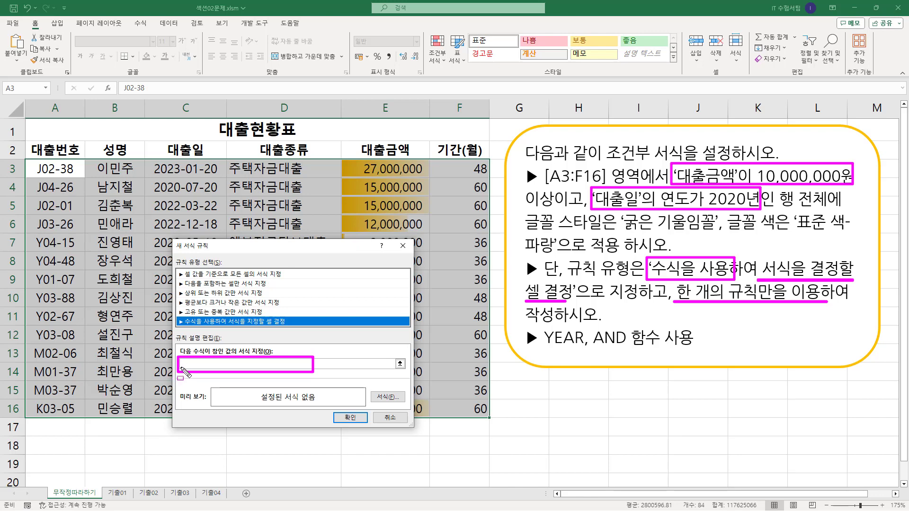
pyautogui.moveTo(181, 368); pyautogui.dragTo(301, 369)
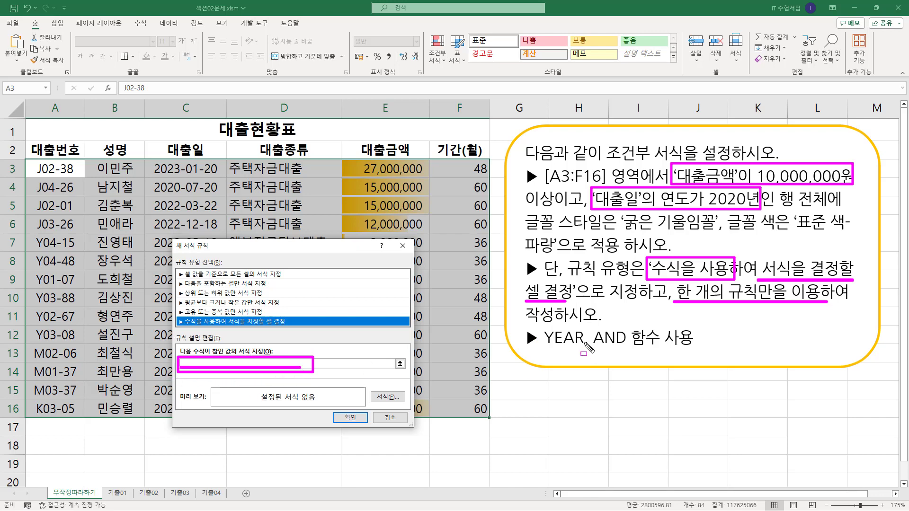
pyautogui.moveTo(542, 348); pyautogui.dragTo(629, 348)
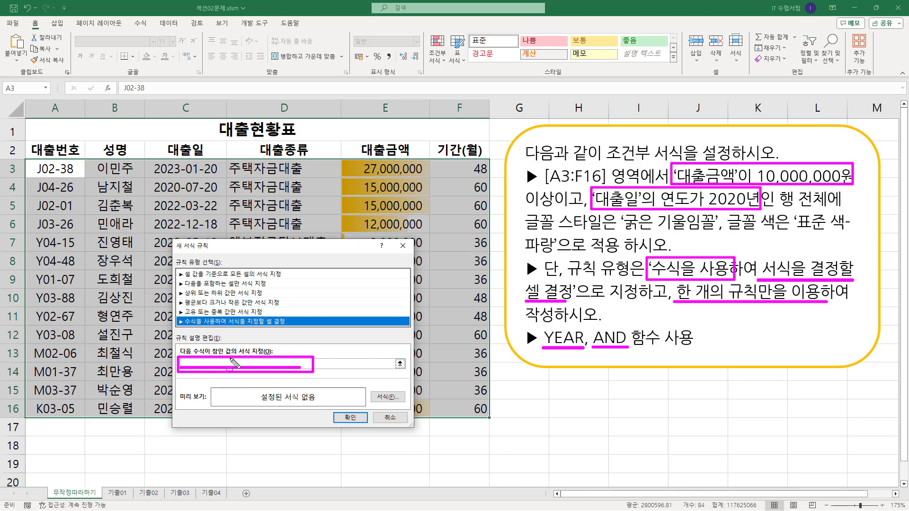
pyautogui.moveTo(537, 327)
pyautogui.mouseDown()
pyautogui.moveTo(565, 354)
pyautogui.moveTo(702, 354)
pyautogui.mouseUp()
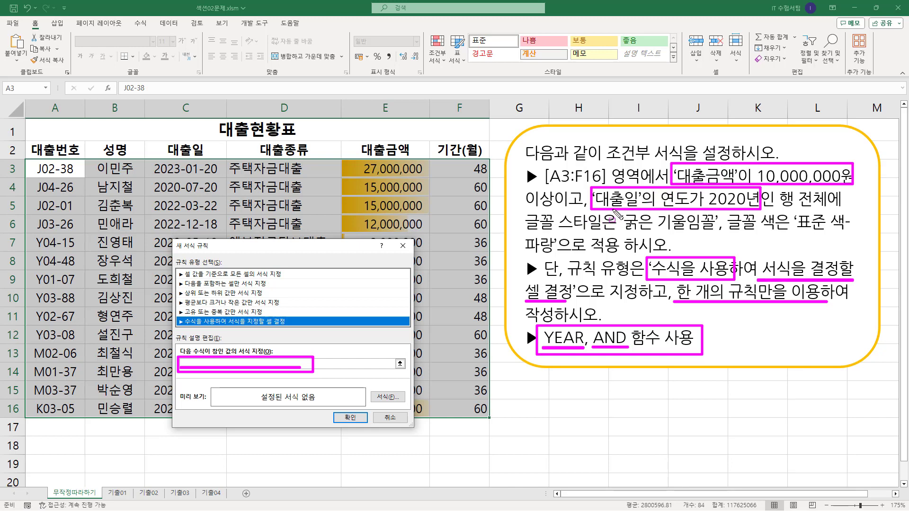
pyautogui.moveTo(590, 325)
pyautogui.mouseDown()
pyautogui.moveTo(611, 348)
pyautogui.moveTo(665, 350)
pyautogui.mouseUp()
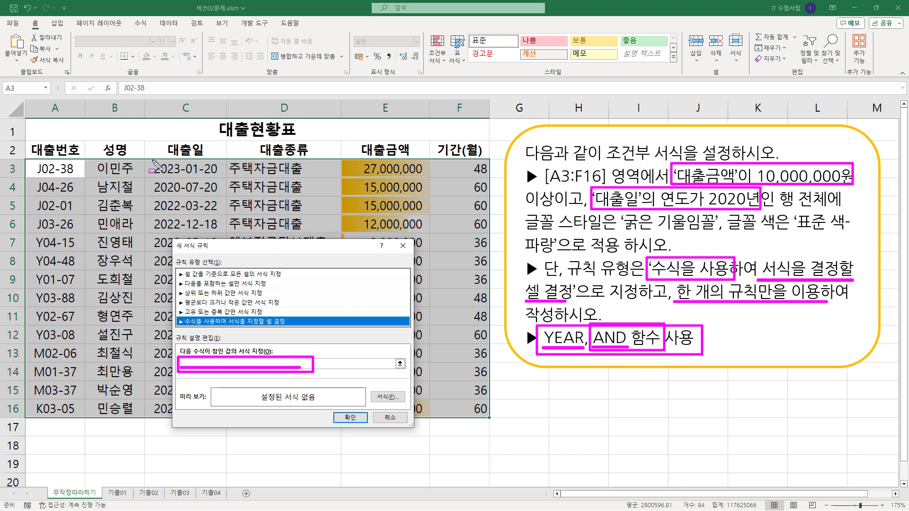
pyautogui.moveTo(152, 160); pyautogui.dragTo(226, 181)
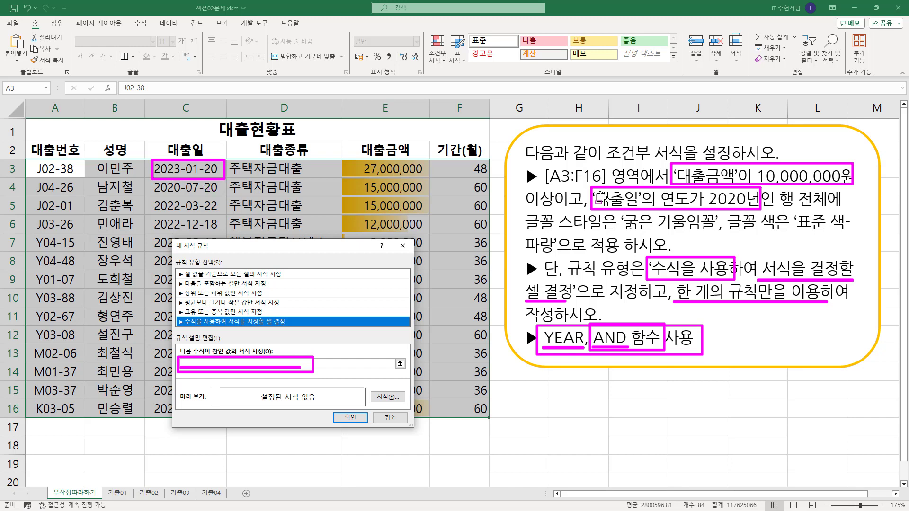
pyautogui.moveTo(659, 207); pyautogui.dragTo(690, 206)
pyautogui.moveTo(544, 326); pyautogui.dragTo(587, 355)
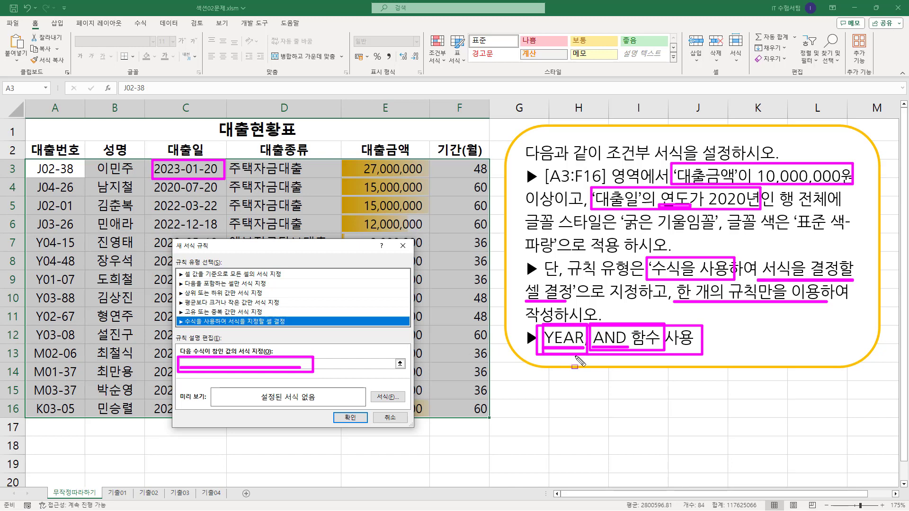
# Step: Cancel the new rule and note the YEAR function syntax as plain text in H15: =year(날짜)
pyautogui.click(389, 417)
pyautogui.click(577, 396)
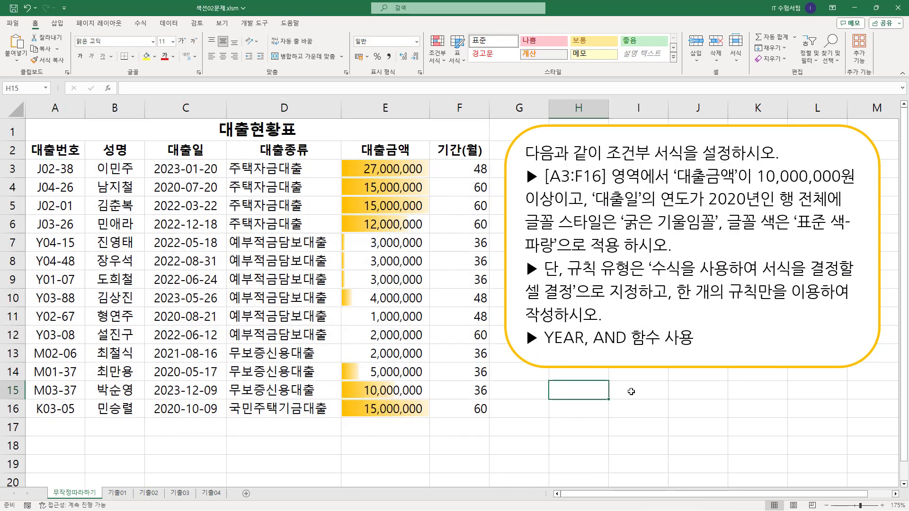
pyautogui.write('ㅛㄷ')
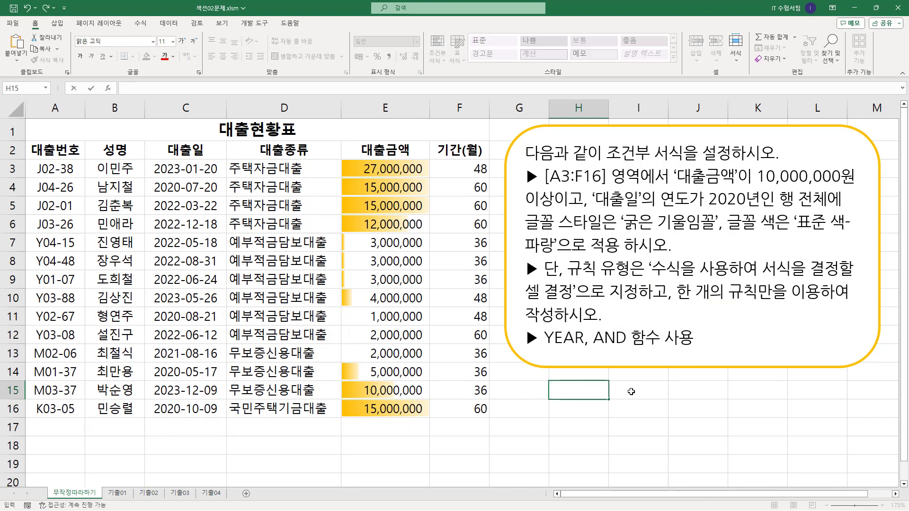
pyautogui.write('ㅛ')
pyautogui.press('Escape')
pyautogui.write("'=year(날짜)")
pyautogui.press('Return')
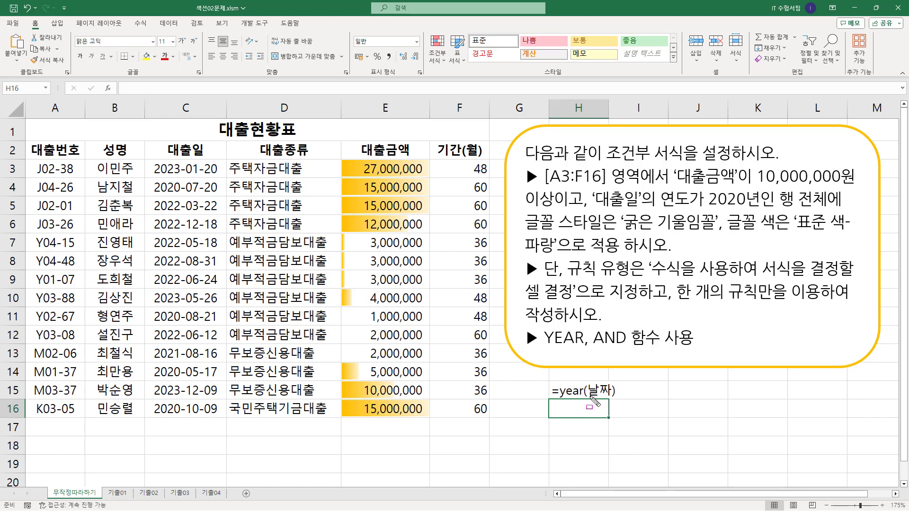
pyautogui.moveTo(590, 397); pyautogui.dragTo(613, 396)
pyautogui.moveTo(556, 380); pyautogui.dragTo(586, 402)
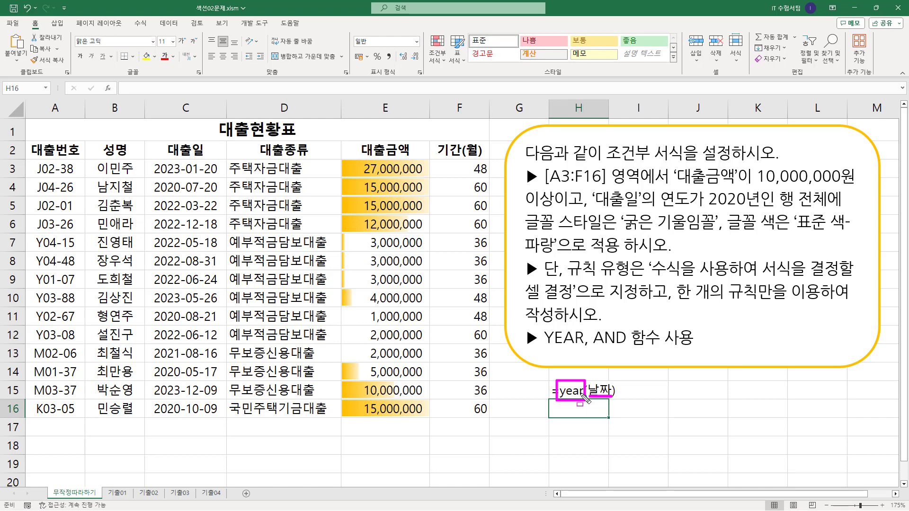
pyautogui.press('Escape')
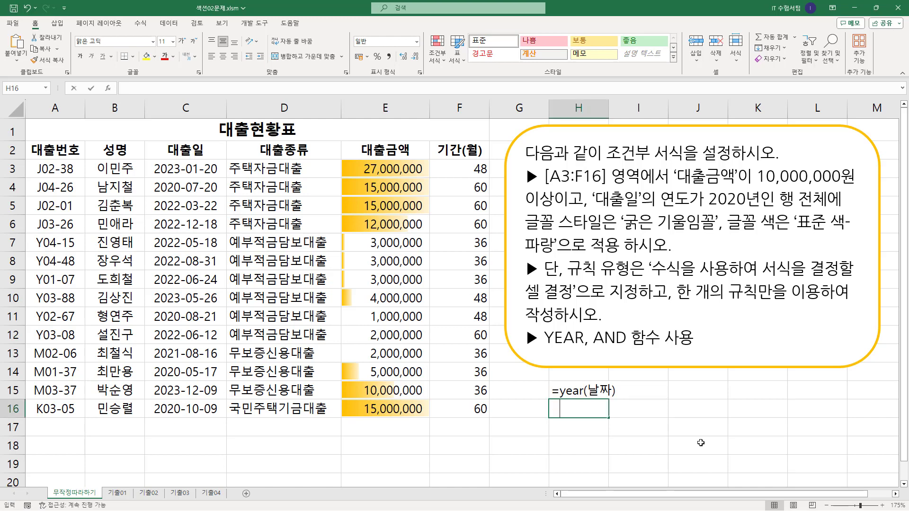
# Step: Note the AND function syntax as plain text in H16: =and( 조건1, 조건2, 조건3....)
pyautogui.write('=')
pyautogui.press('Escape')
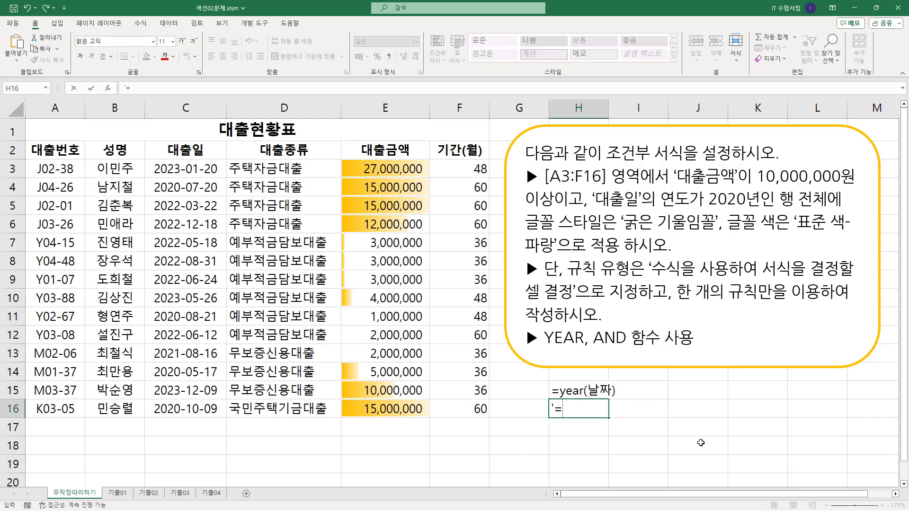
pyautogui.write("'=and( 조")
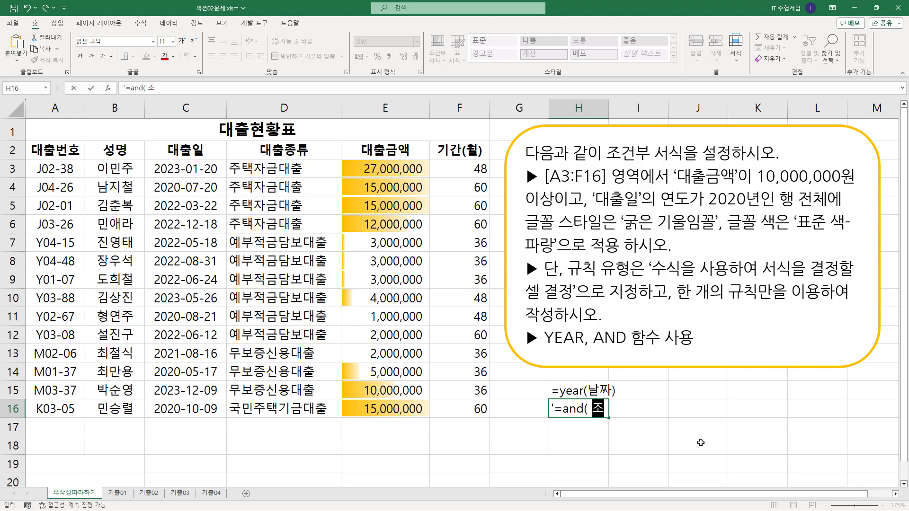
pyautogui.write('건1, 조건2')
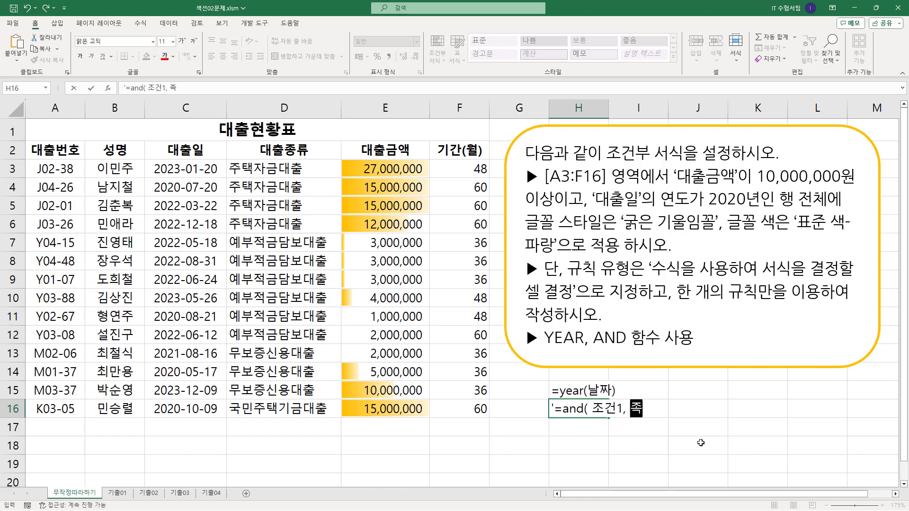
pyautogui.write(', 조건3....')
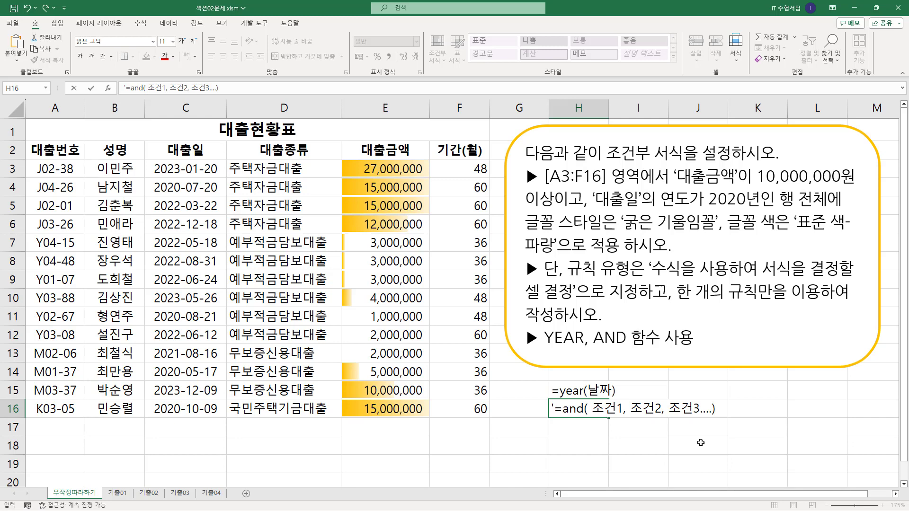
pyautogui.press('Return')
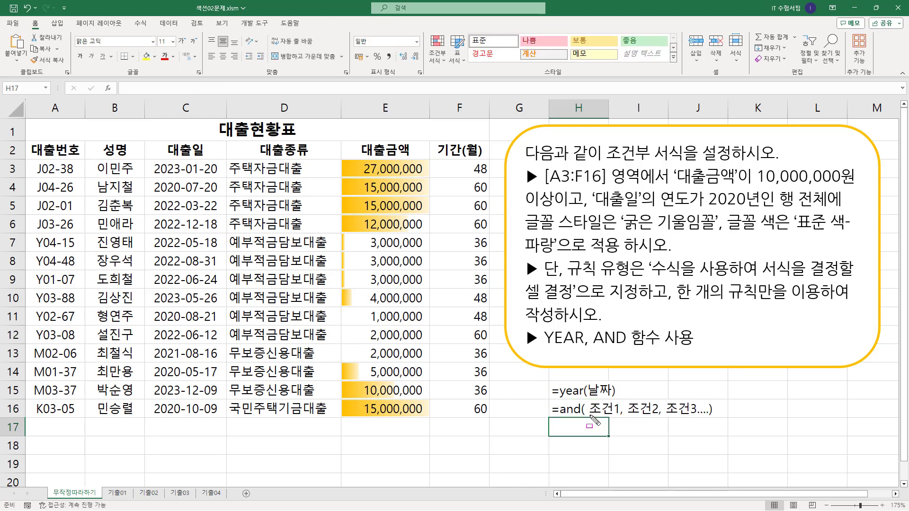
pyautogui.moveTo(590, 414); pyautogui.dragTo(706, 415)
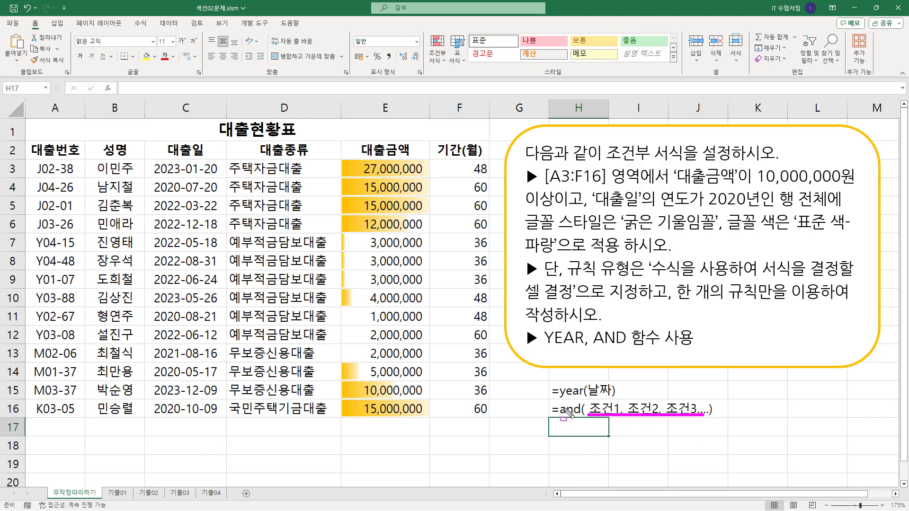
pyautogui.moveTo(560, 401)
pyautogui.mouseDown()
pyautogui.moveTo(595, 426)
pyautogui.moveTo(719, 424)
pyautogui.mouseUp()
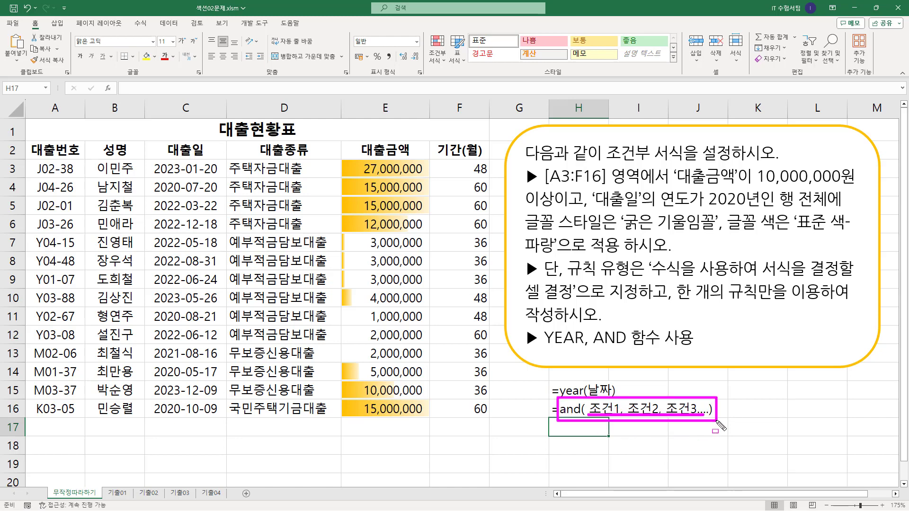
pyautogui.press('Escape')
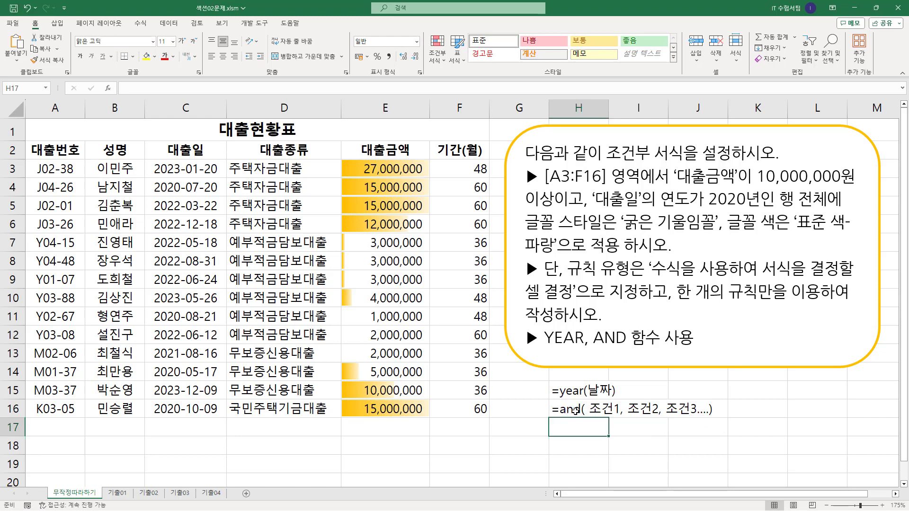
# Step: Copy the AND syntax note into H17 and change its function name to or, giving =or( 조건1, 조건2, 조건3....)
pyautogui.click(574, 410)
pyautogui.moveTo(567, 419); pyautogui.dragTo(572, 430)
pyautogui.doubleClick(573, 429)
pyautogui.press('Delete')
pyautogui.press('Delete')
pyautogui.press('Delete')
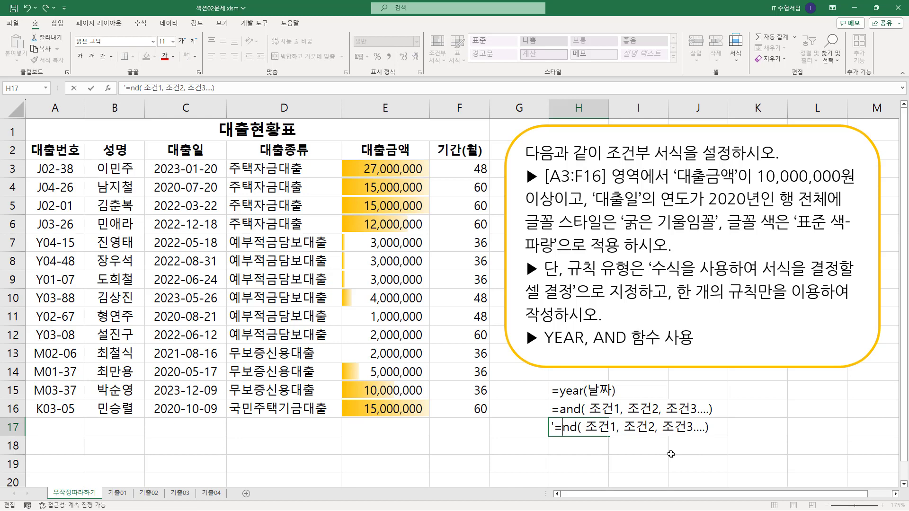
pyautogui.write('or')
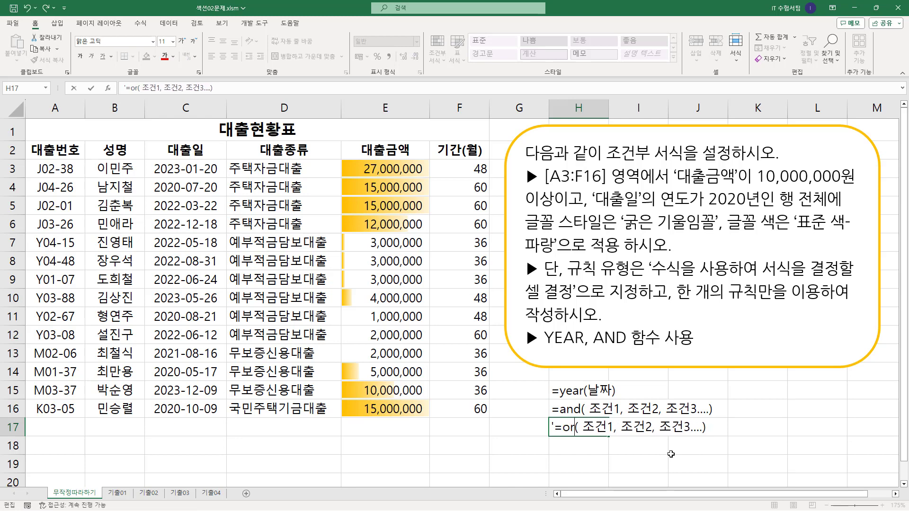
pyautogui.press('Return')
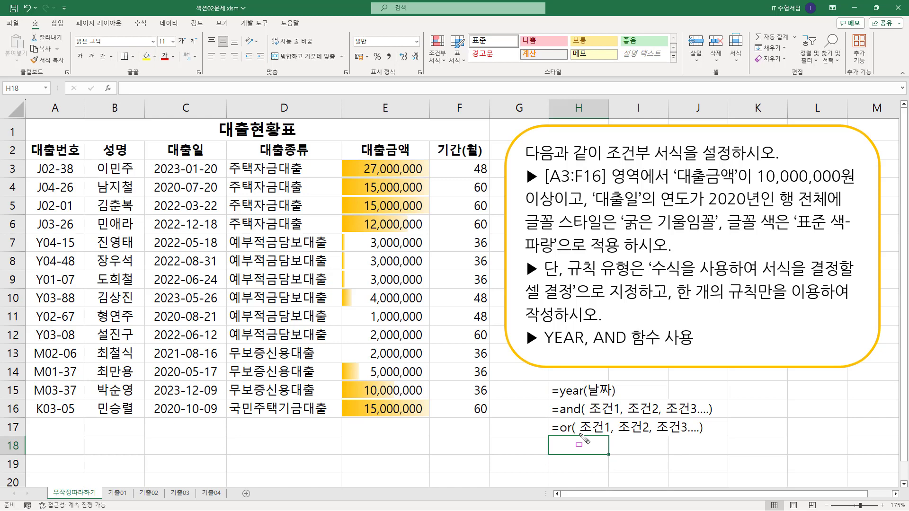
# Step: Compare the AND and OR syntax notes with the loan amount and loan date conditions in the task text
pyautogui.moveTo(579, 433); pyautogui.dragTo(685, 434)
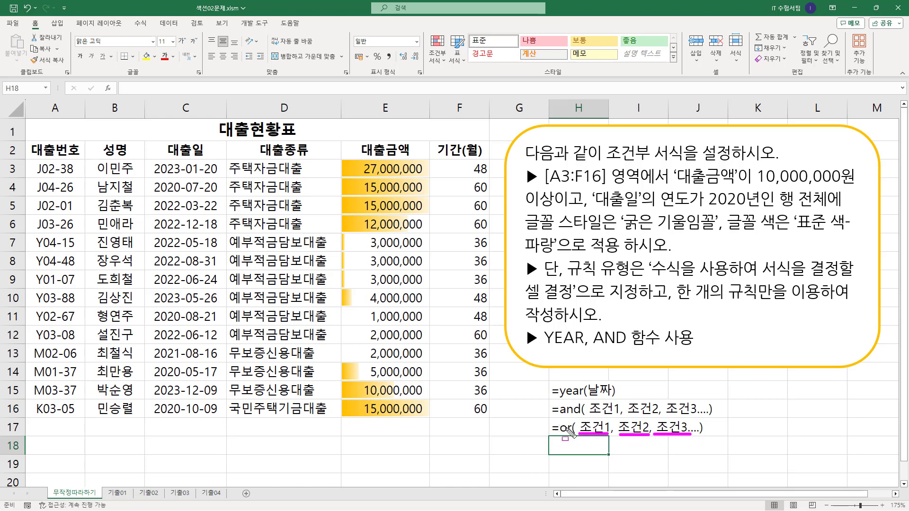
pyautogui.moveTo(558, 418)
pyautogui.mouseDown()
pyautogui.moveTo(573, 418)
pyautogui.moveTo(558, 440)
pyautogui.moveTo(576, 441)
pyautogui.mouseUp()
pyautogui.press('e')
pyautogui.moveTo(547, 400)
pyautogui.mouseDown()
pyautogui.moveTo(563, 443)
pyautogui.moveTo(724, 441)
pyautogui.mouseUp()
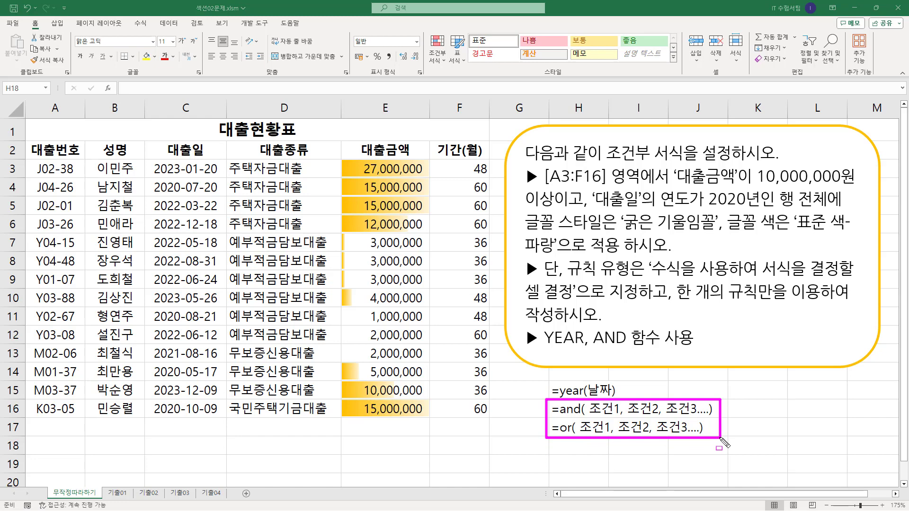
pyautogui.moveTo(588, 417); pyautogui.dragTo(710, 416)
pyautogui.moveTo(559, 415)
pyautogui.mouseDown()
pyautogui.moveTo(565, 403)
pyautogui.moveTo(578, 416)
pyautogui.moveTo(651, 435)
pyautogui.moveTo(699, 433)
pyautogui.mouseUp()
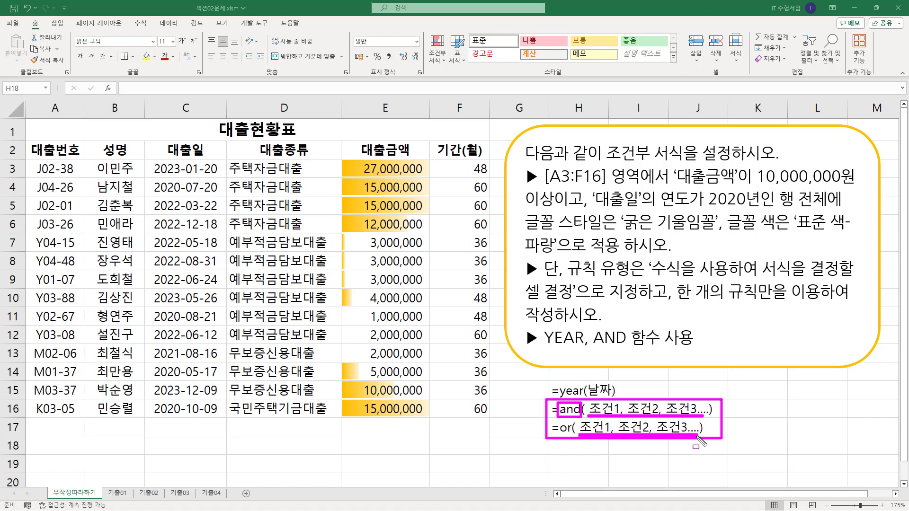
pyautogui.moveTo(560, 419)
pyautogui.mouseDown()
pyautogui.moveTo(563, 438)
pyautogui.moveTo(572, 437)
pyautogui.mouseUp()
pyautogui.moveTo(676, 164)
pyautogui.mouseDown()
pyautogui.moveTo(676, 182)
pyautogui.moveTo(737, 185)
pyautogui.mouseUp()
pyautogui.moveTo(592, 190); pyautogui.dragTo(635, 210)
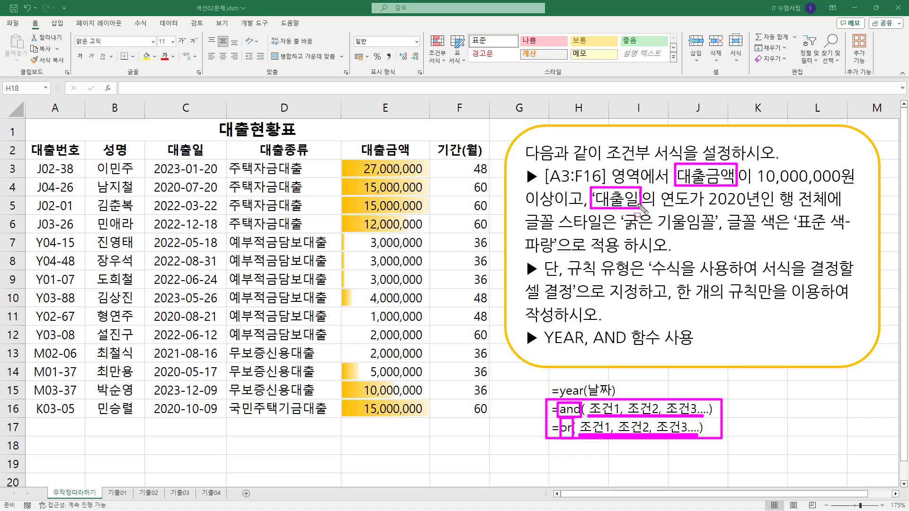
pyautogui.press('Escape')
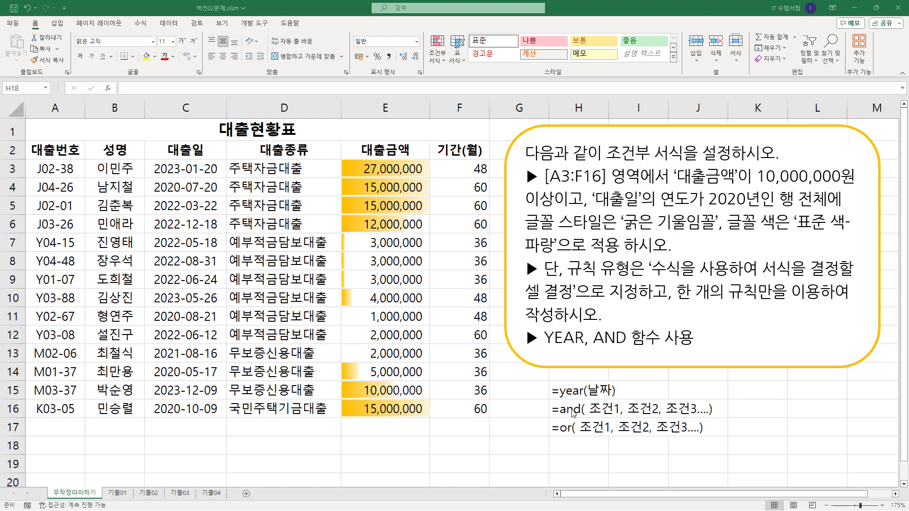
# Step: Select A3:F16 and start a new conditional formatting rule that uses a formula to determine which cells to format
pyautogui.moveTo(55, 169); pyautogui.dragTo(463, 408)
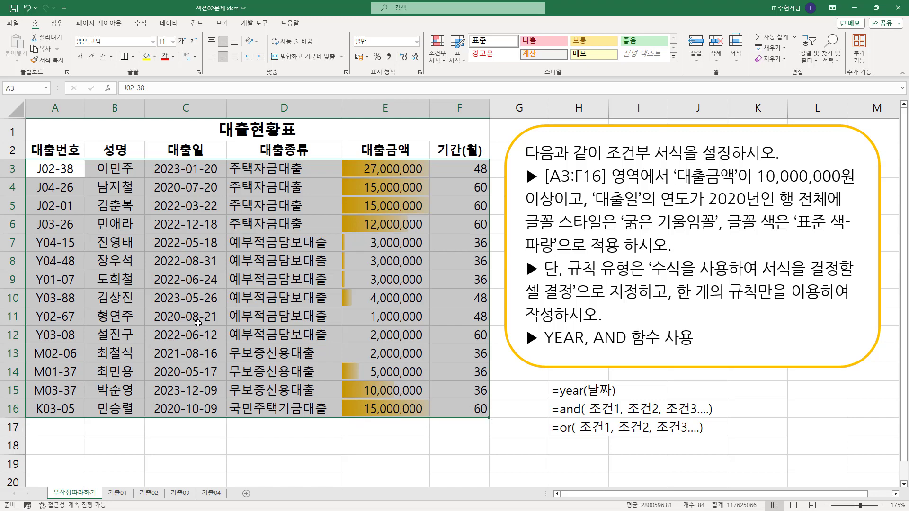
pyautogui.click(440, 60)
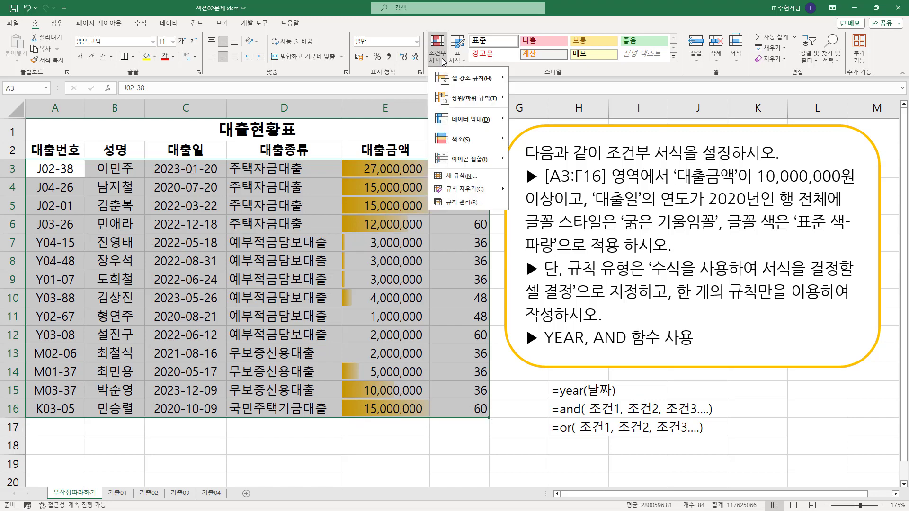
pyautogui.click(468, 178)
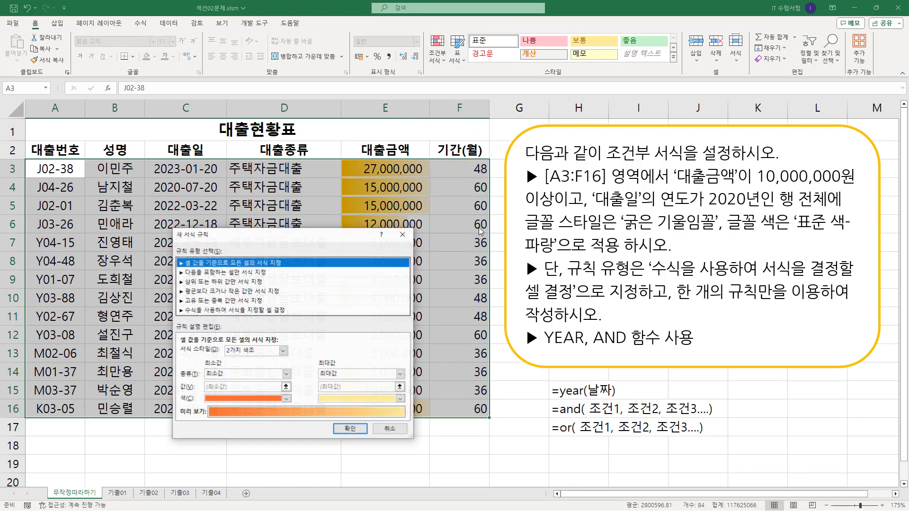
pyautogui.click(205, 310)
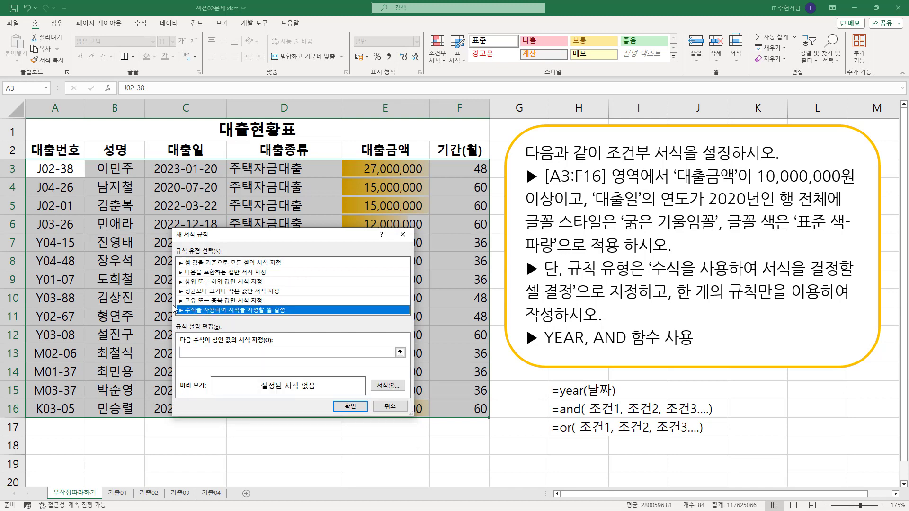
pyautogui.moveTo(178, 306)
pyautogui.mouseDown()
pyautogui.moveTo(274, 333)
pyautogui.moveTo(298, 330)
pyautogui.moveTo(294, 318)
pyautogui.mouseUp()
pyautogui.click(221, 352)
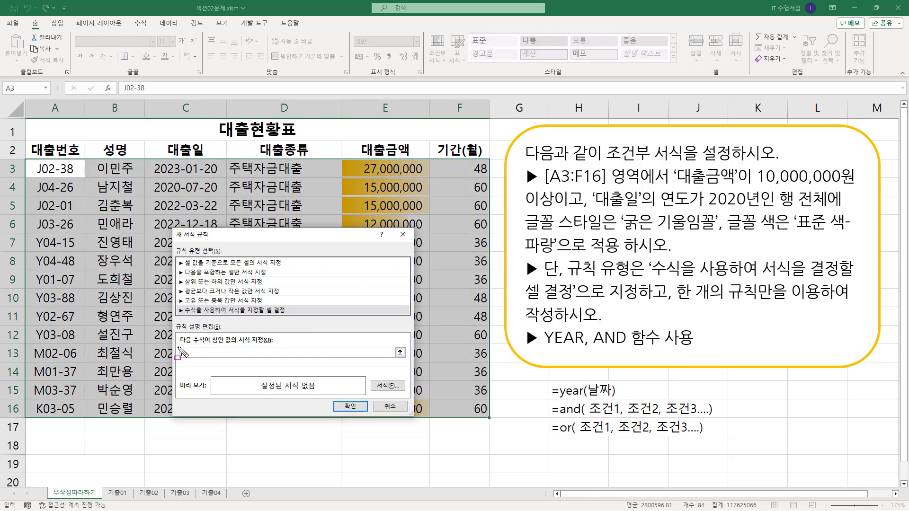
# Step: Compare the AND syntax note's first two arguments with the loan amount and loan year conditions in the task text
pyautogui.moveTo(180, 354); pyautogui.dragTo(307, 361)
pyautogui.moveTo(592, 331); pyautogui.dragTo(629, 348)
pyautogui.moveTo(560, 414); pyautogui.dragTo(621, 419)
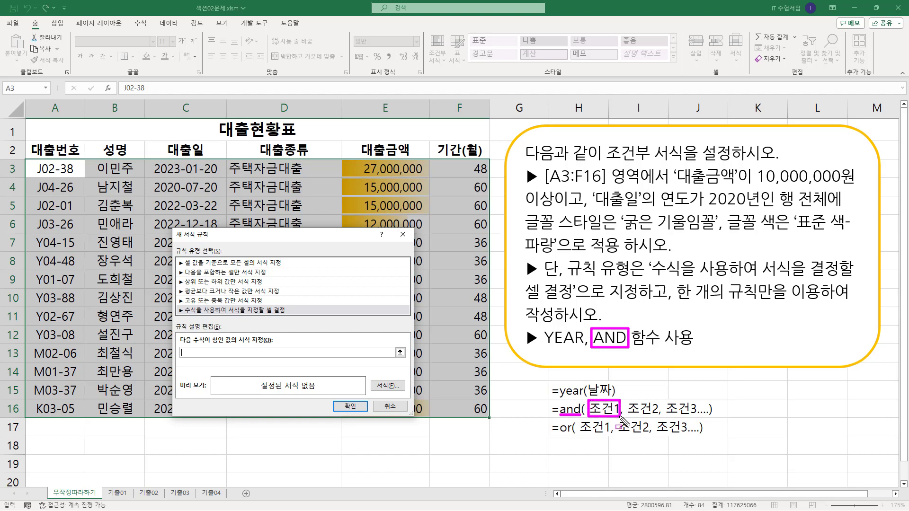
pyautogui.moveTo(676, 184); pyautogui.dragTo(836, 183)
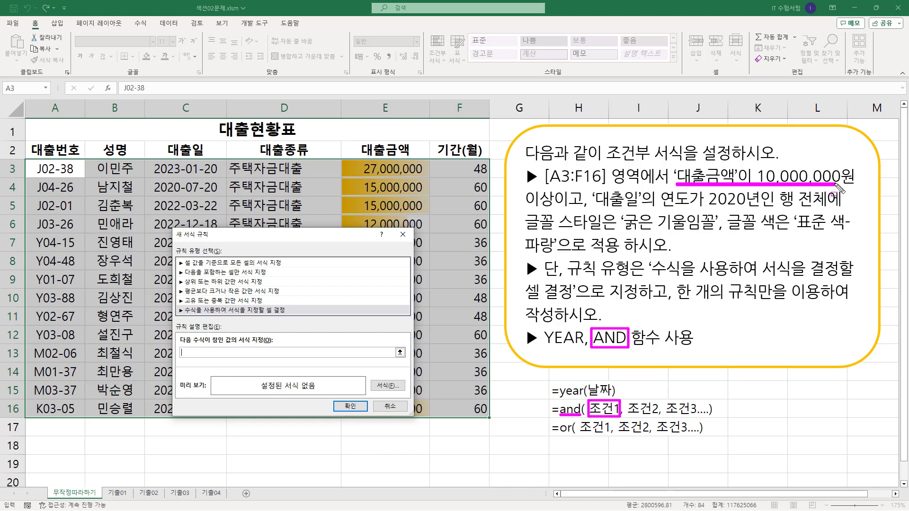
pyautogui.moveTo(628, 400)
pyautogui.mouseDown()
pyautogui.moveTo(659, 418)
pyautogui.moveTo(657, 402)
pyautogui.mouseUp()
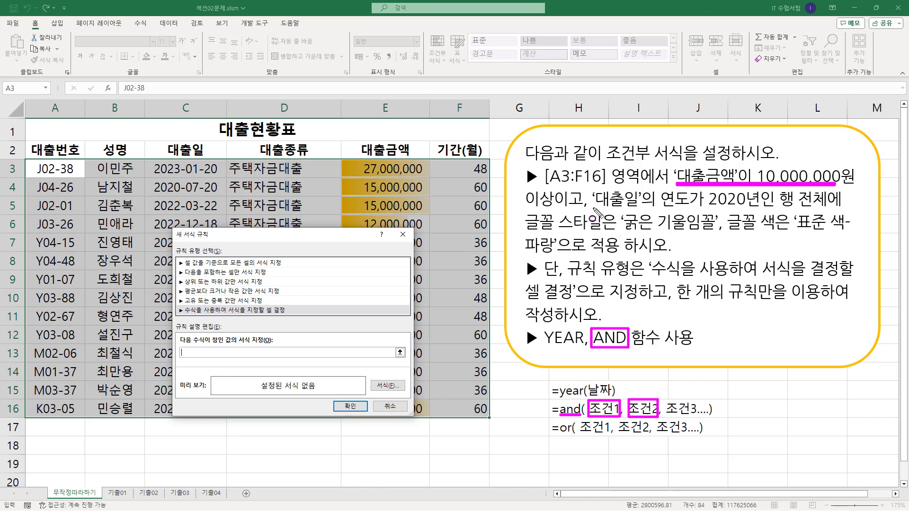
pyautogui.moveTo(592, 207); pyautogui.dragTo(759, 207)
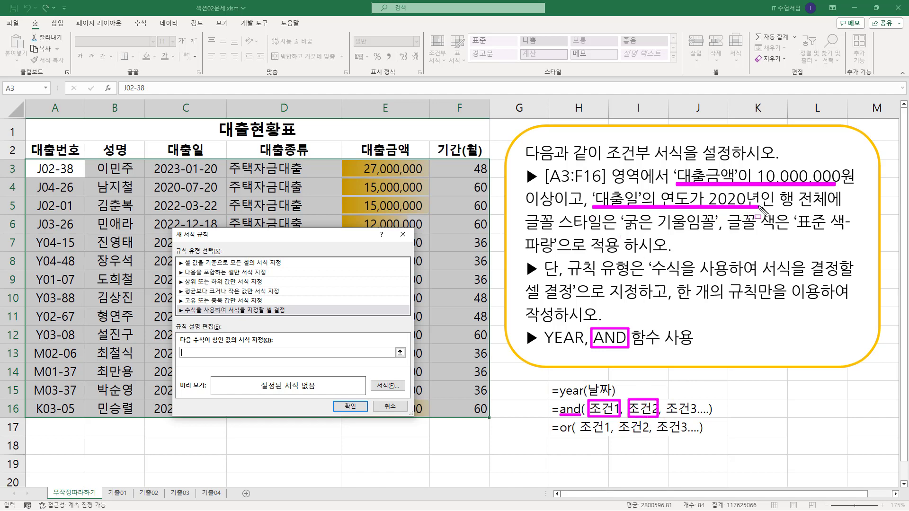
pyautogui.press('Escape')
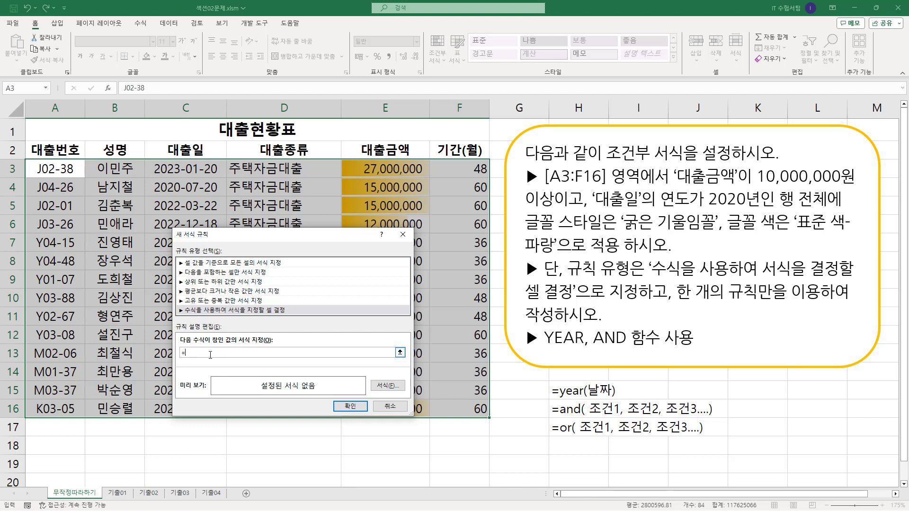
# Step: Begin the rule formula with =and( and insert a reference to the first loan amount cell, E3
pyautogui.write('and(')
pyautogui.moveTo(673, 161)
pyautogui.mouseDown()
pyautogui.moveTo(738, 189)
pyautogui.moveTo(858, 186)
pyautogui.mouseUp()
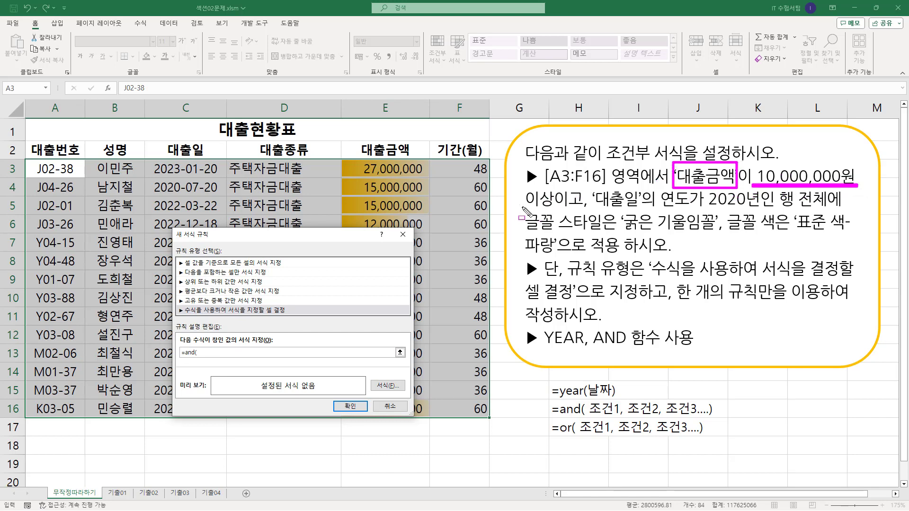
pyautogui.moveTo(521, 207); pyautogui.dragTo(555, 207)
pyautogui.moveTo(347, 160)
pyautogui.mouseDown()
pyautogui.moveTo(429, 419)
pyautogui.moveTo(426, 177)
pyautogui.mouseUp()
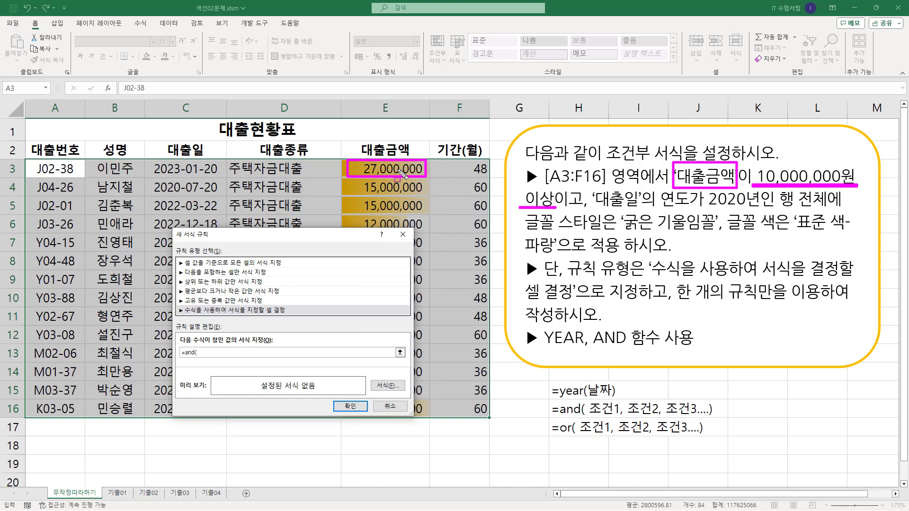
pyautogui.press('Escape')
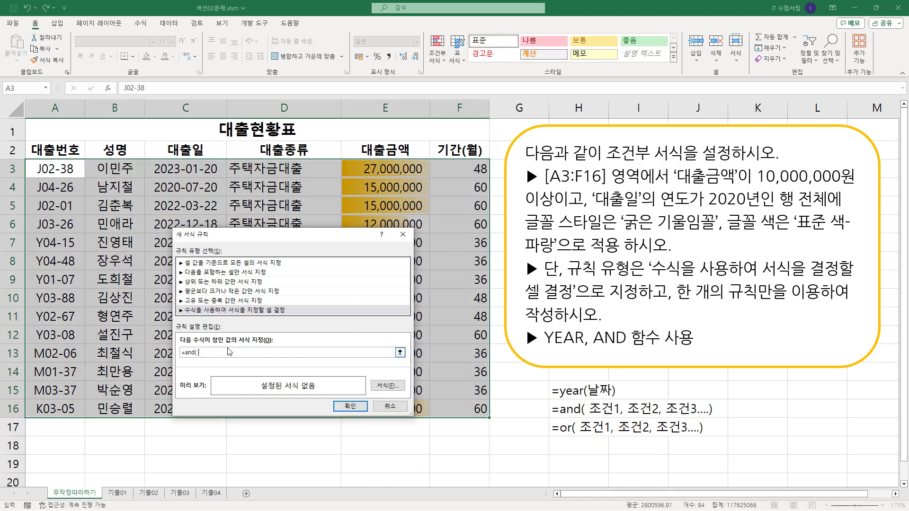
pyautogui.click(368, 169)
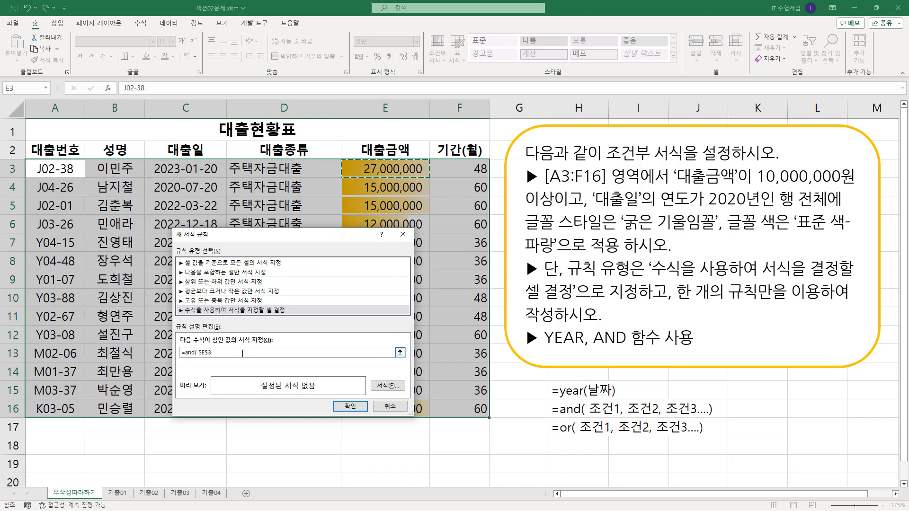
# Step: Change the loan amount reference in the rule formula to $E3, fixing only the column so that whole rows are formatted
pyautogui.hotkey('ctrl', '2')
pyautogui.moveTo(379, 101); pyautogui.dragTo(397, 114)
pyautogui.moveTo(7, 162); pyautogui.dragTo(22, 176)
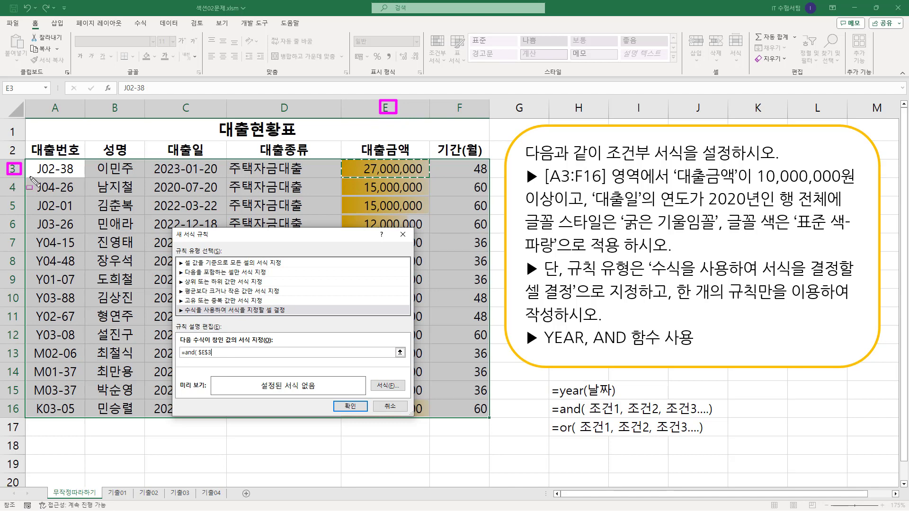
pyautogui.moveTo(198, 359)
pyautogui.mouseDown()
pyautogui.moveTo(215, 359)
pyautogui.moveTo(202, 357)
pyautogui.mouseUp()
pyautogui.press('Escape')
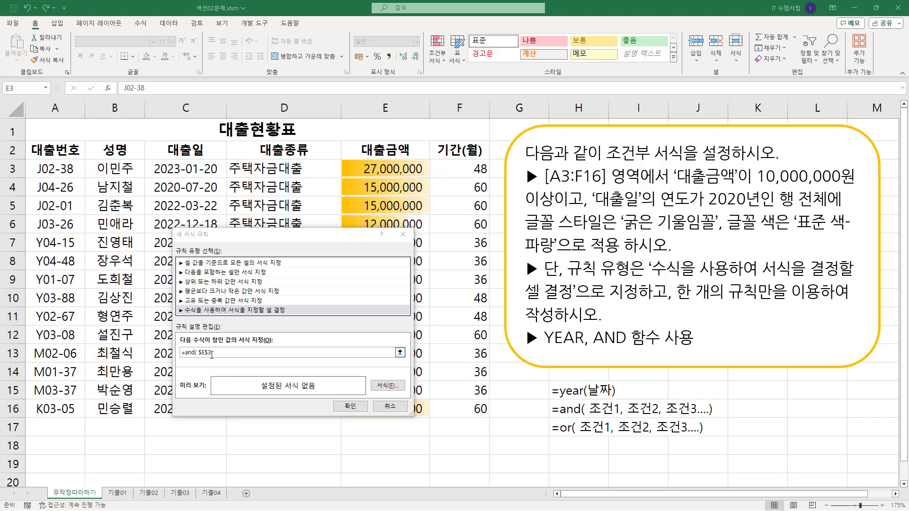
pyautogui.click(212, 354)
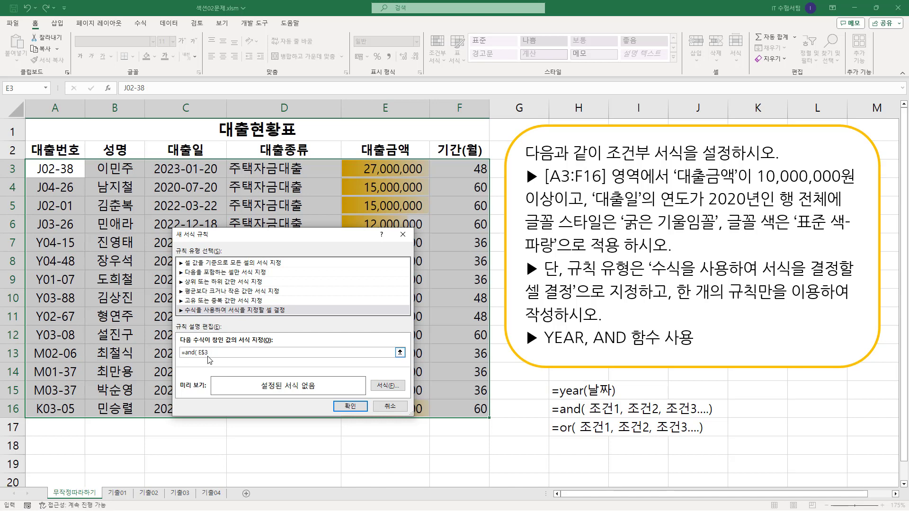
pyautogui.press('F4')
pyautogui.press('F4')
pyautogui.press('F4')
pyautogui.press('F4')
pyautogui.press('F4')
pyautogui.press('F4')
pyautogui.moveTo(777, 187)
pyautogui.mouseDown()
pyautogui.moveTo(785, 206)
pyautogui.moveTo(848, 211)
pyautogui.moveTo(841, 212)
pyautogui.mouseUp()
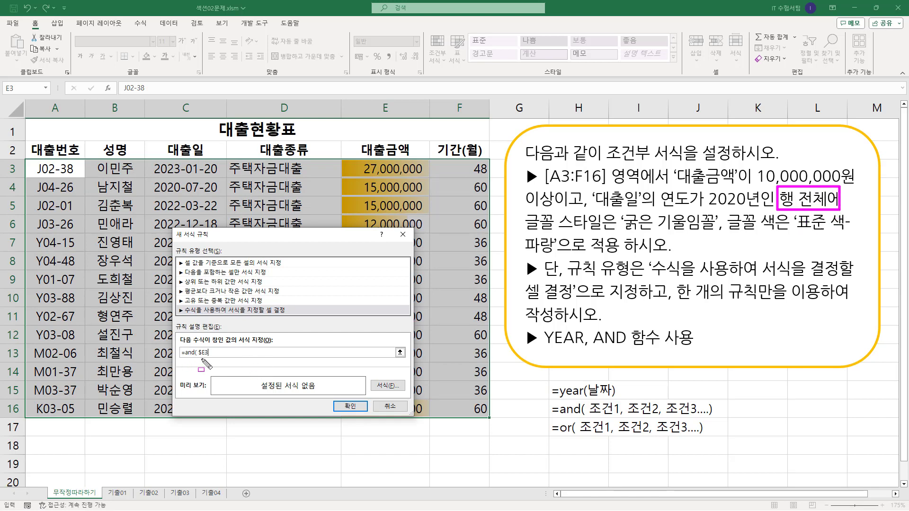
pyautogui.moveTo(198, 358); pyautogui.dragTo(208, 359)
pyautogui.press('Escape')
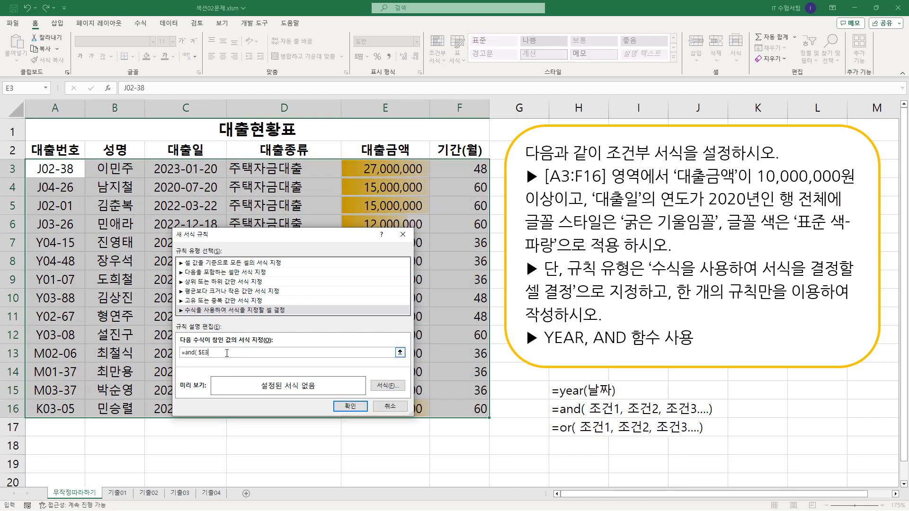
# Step: Complete the first AND condition as $E3>=10000000 and add a comma after it
pyautogui.moveTo(353, 162); pyautogui.dragTo(420, 174)
pyautogui.press('Escape')
pyautogui.moveTo(753, 183); pyautogui.dragTo(844, 184)
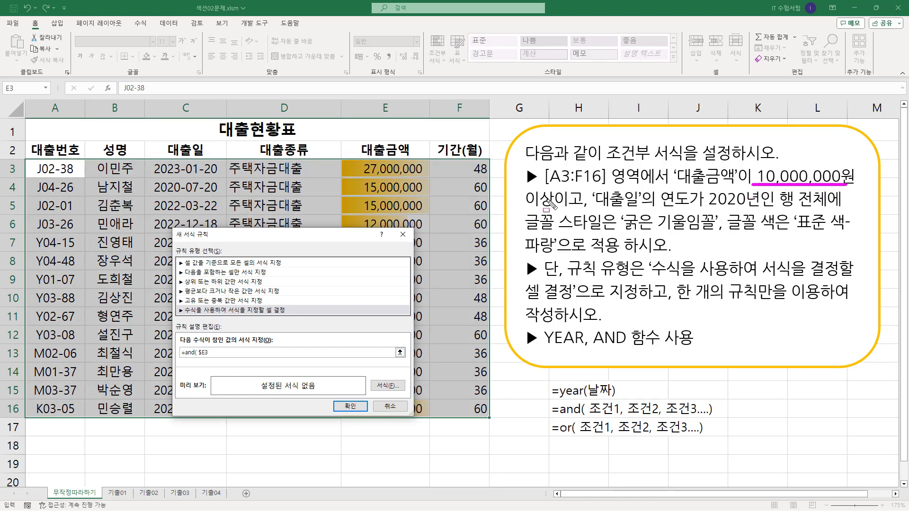
pyautogui.moveTo(526, 207); pyautogui.dragTo(552, 207)
pyautogui.press('Escape')
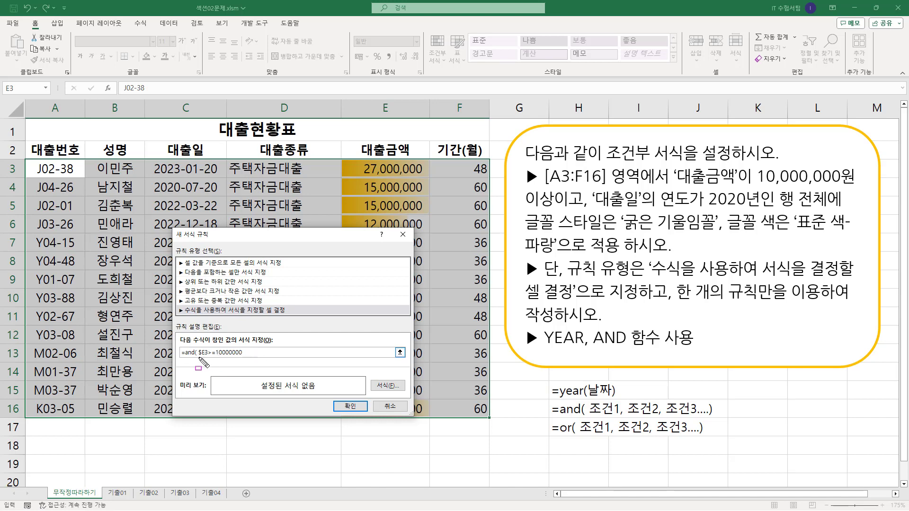
pyautogui.moveTo(198, 358); pyautogui.dragTo(244, 359)
pyautogui.moveTo(589, 415); pyautogui.dragTo(624, 417)
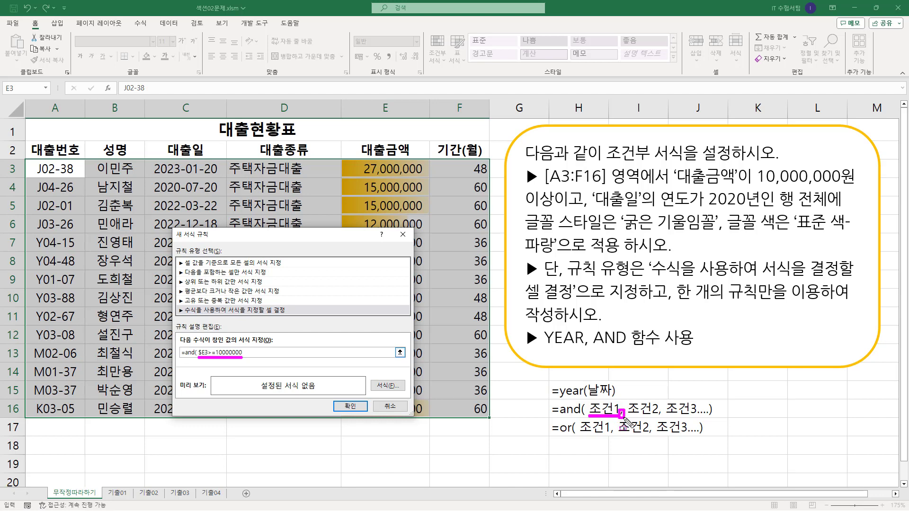
pyautogui.press('Escape')
pyautogui.click(267, 352)
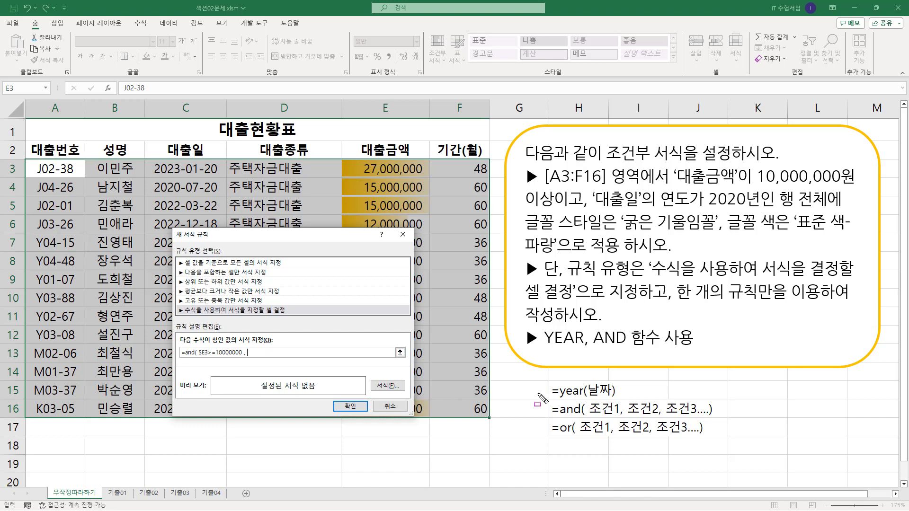
# Step: Start the second AND condition with year( and insert a reference to the first loan date cell, C3
pyautogui.moveTo(628, 416); pyautogui.dragTo(659, 418)
pyautogui.moveTo(592, 199); pyautogui.dragTo(593, 189)
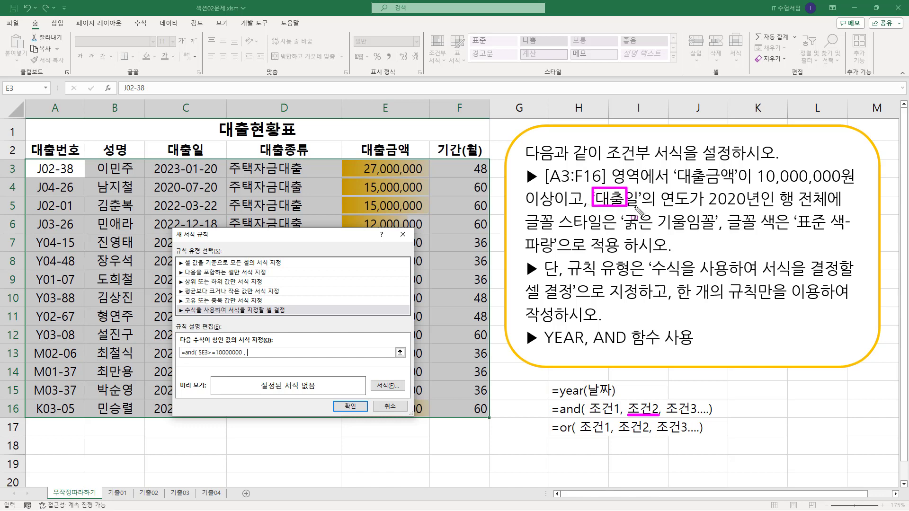
pyautogui.moveTo(659, 208); pyautogui.dragTo(754, 207)
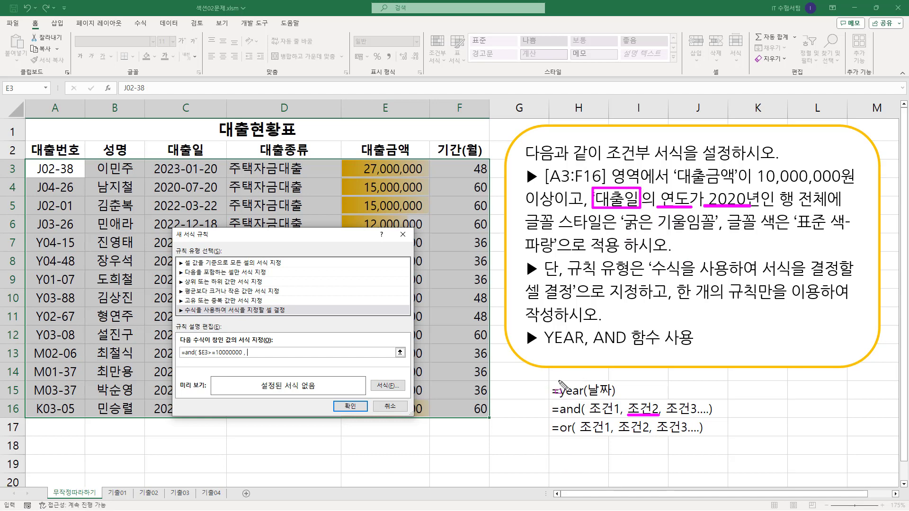
pyautogui.moveTo(557, 379); pyautogui.dragTo(621, 402)
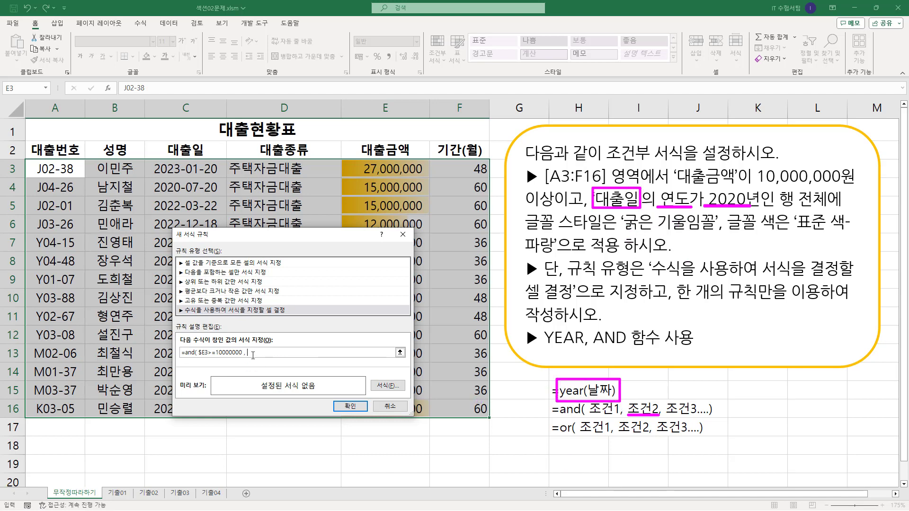
pyautogui.press('Escape')
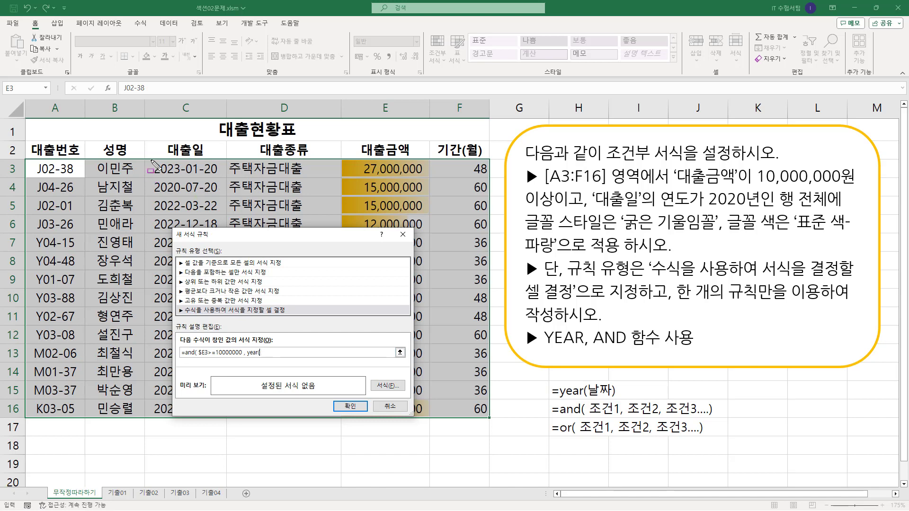
pyautogui.moveTo(151, 160)
pyautogui.mouseDown()
pyautogui.moveTo(178, 378)
pyautogui.moveTo(221, 421)
pyautogui.mouseUp()
pyautogui.moveTo(151, 160); pyautogui.dragTo(226, 178)
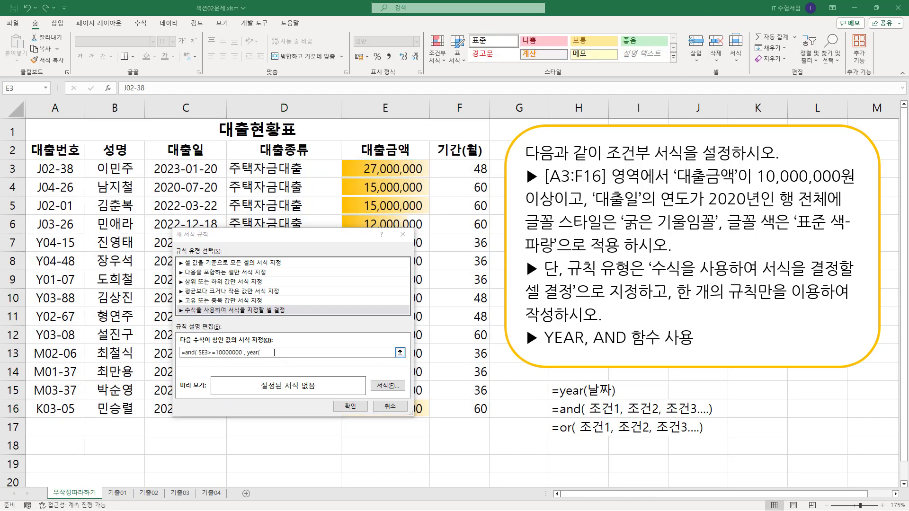
pyautogui.click(197, 167)
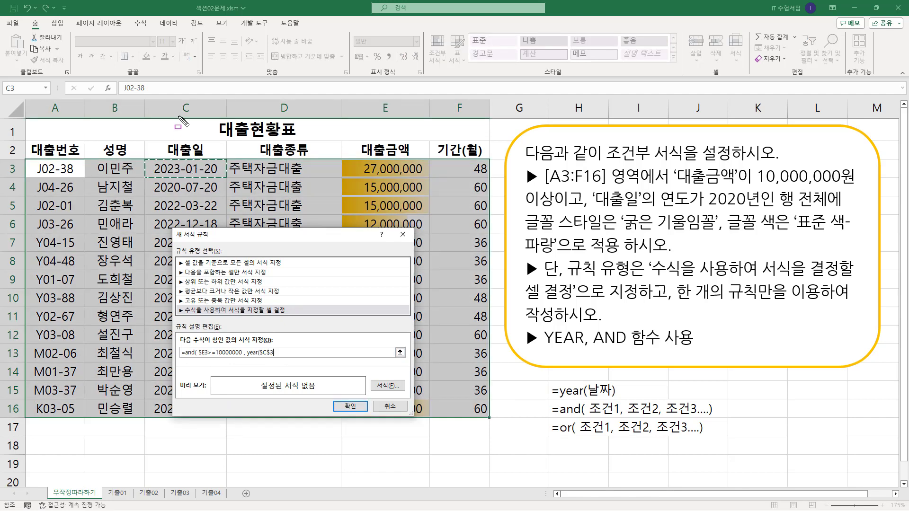
# Step: Change the loan date reference to $C3, fixing only the column, and close the YEAR function as year($C3)
pyautogui.moveTo(179, 100); pyautogui.dragTo(198, 119)
pyautogui.moveTo(5, 160); pyautogui.dragTo(21, 176)
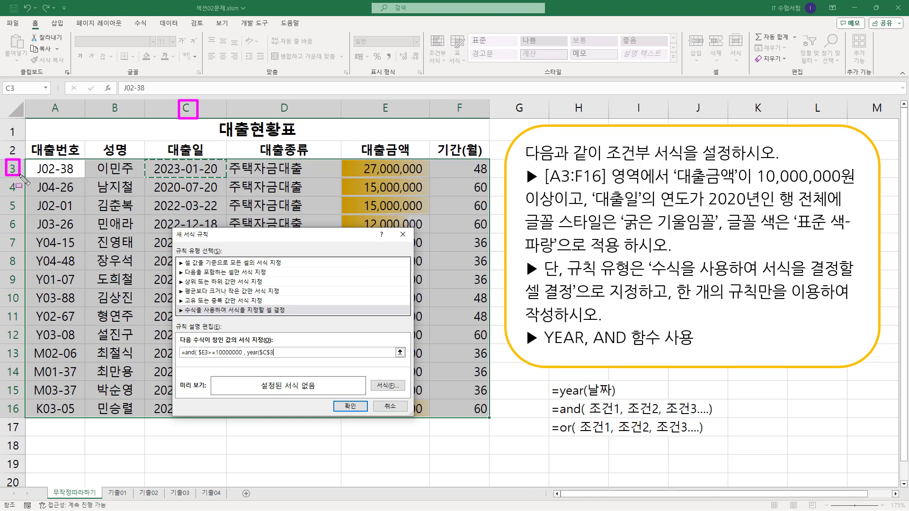
pyautogui.moveTo(257, 358); pyautogui.dragTo(276, 359)
pyautogui.press('Escape')
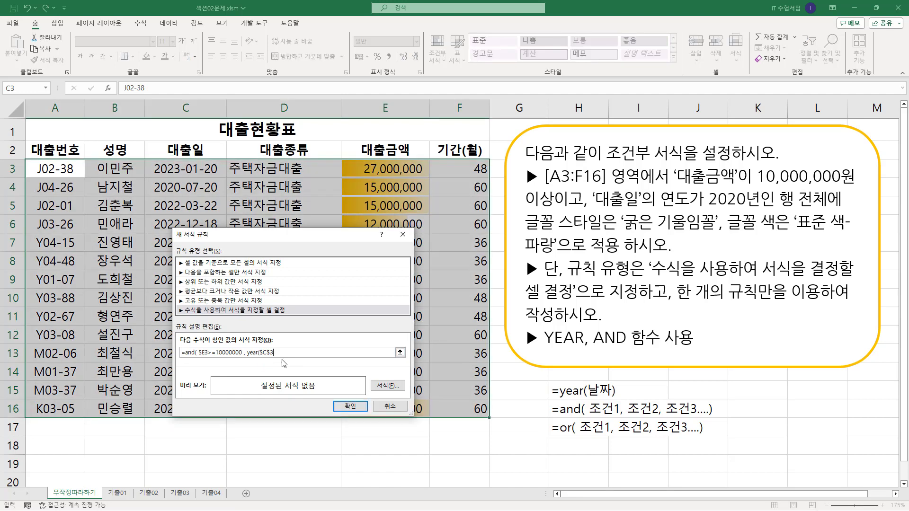
pyautogui.press('F4')
pyautogui.press('F4')
pyautogui.hotkey('ctrl', '2')
pyautogui.moveTo(259, 356); pyautogui.dragTo(267, 357)
pyautogui.moveTo(259, 357); pyautogui.dragTo(272, 357)
pyautogui.press('Escape')
# Step: Complete the second AND condition as year($C3)=2020, matching the loan year in the task text
pyautogui.moveTo(259, 358); pyautogui.dragTo(270, 357)
pyautogui.moveTo(150, 158)
pyautogui.mouseDown()
pyautogui.moveTo(161, 170)
pyautogui.moveTo(224, 183)
pyautogui.mouseUp()
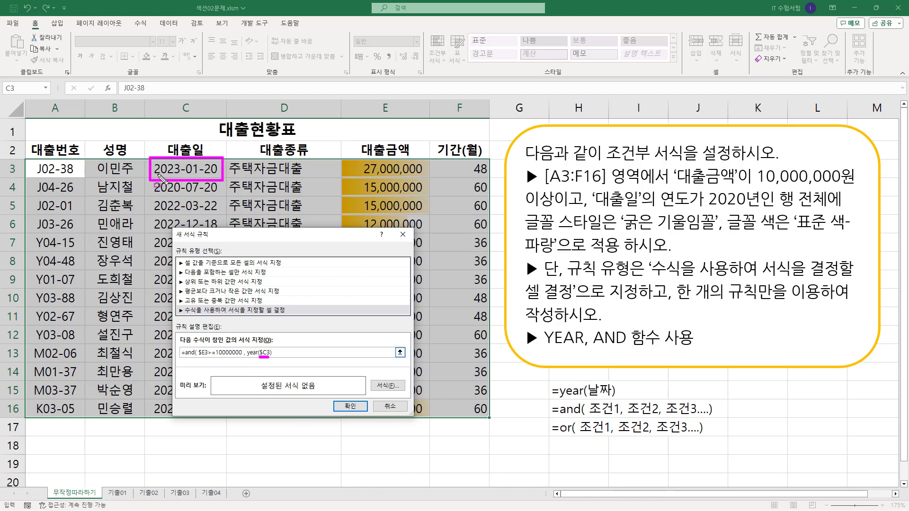
pyautogui.moveTo(151, 176); pyautogui.dragTo(181, 175)
pyautogui.moveTo(245, 344)
pyautogui.mouseDown()
pyautogui.moveTo(256, 364)
pyautogui.moveTo(276, 363)
pyautogui.mouseUp()
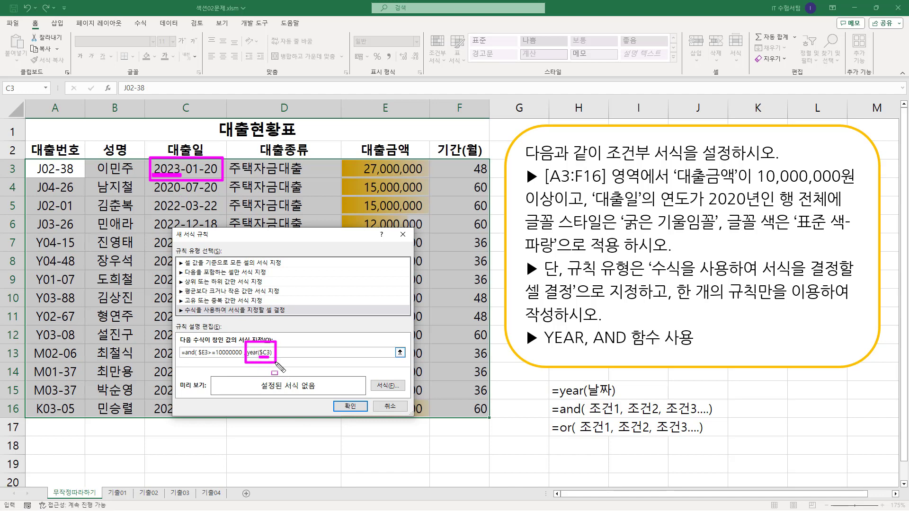
pyautogui.moveTo(178, 176); pyautogui.dragTo(181, 175)
pyautogui.moveTo(707, 207); pyautogui.dragTo(745, 207)
pyautogui.press('Escape')
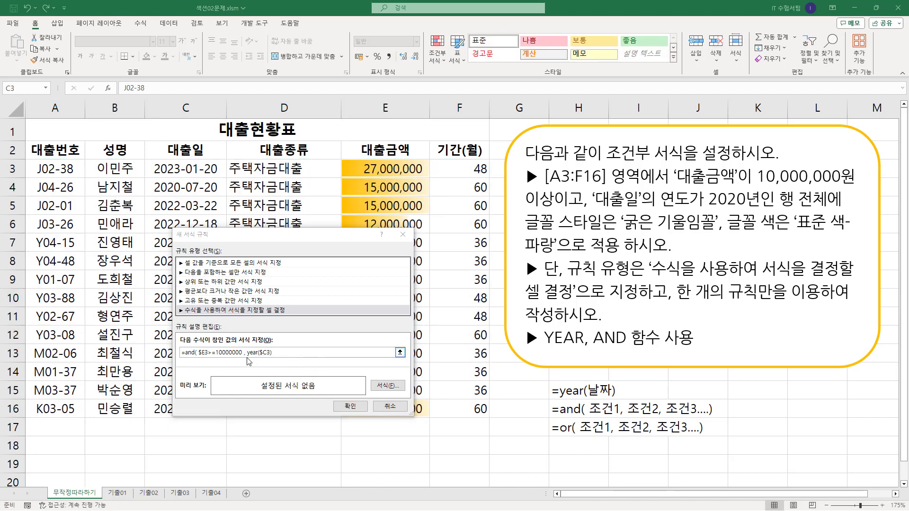
pyautogui.click(295, 352)
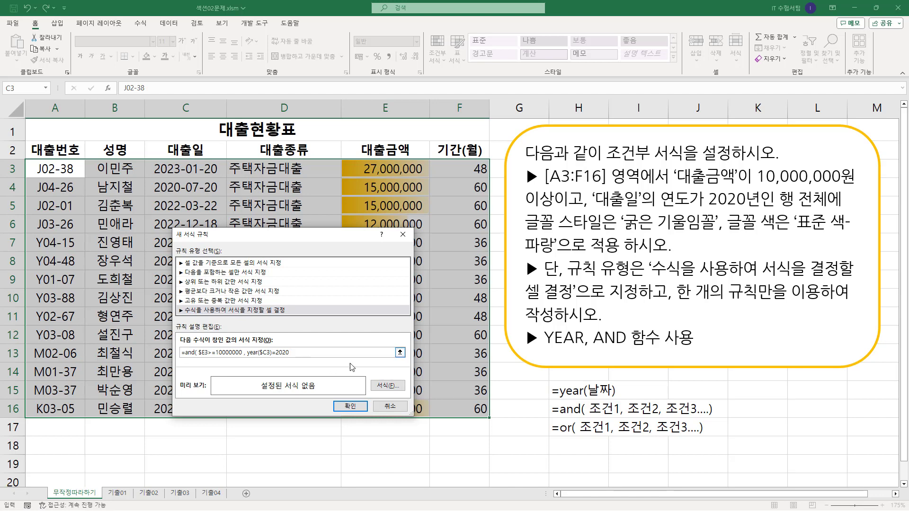
# Step: Close the AND function so the rule formula reads =and( $E3>=10000000 , year($C3)=2020 ), and check the whole formula
pyautogui.moveTo(590, 418); pyautogui.dragTo(660, 418)
pyautogui.moveTo(669, 411); pyautogui.dragTo(715, 411)
pyautogui.press('Escape')
pyautogui.click(303, 353)
pyautogui.moveTo(175, 359); pyautogui.dragTo(291, 360)
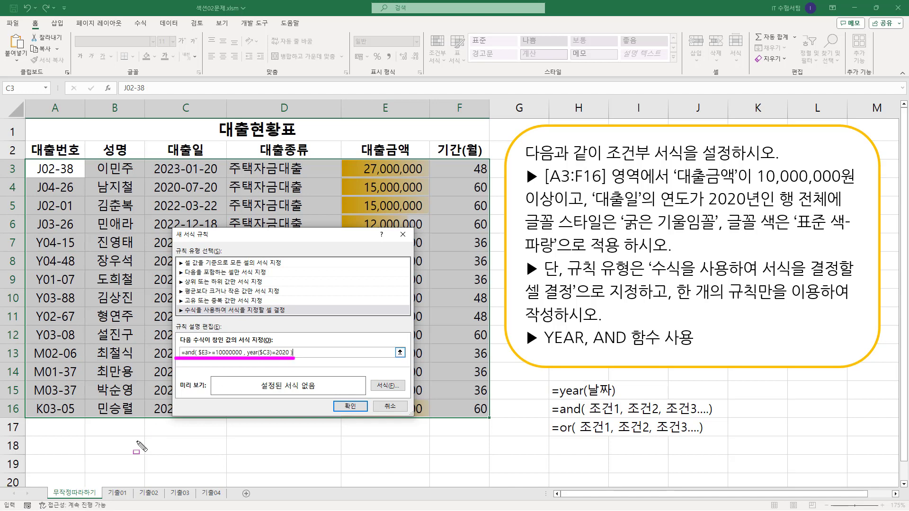
pyautogui.moveTo(87, 437)
pyautogui.mouseDown()
pyautogui.moveTo(94, 450)
pyautogui.moveTo(365, 455)
pyautogui.mouseUp()
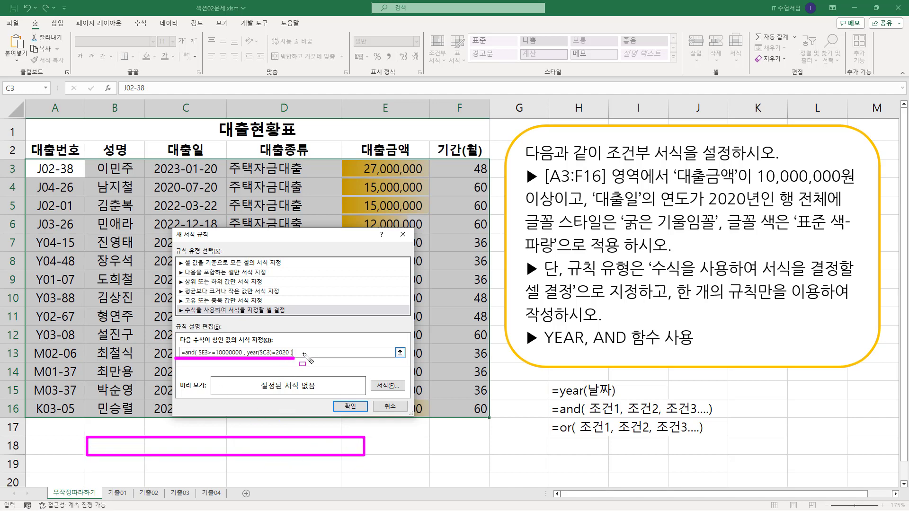
pyautogui.press('Escape')
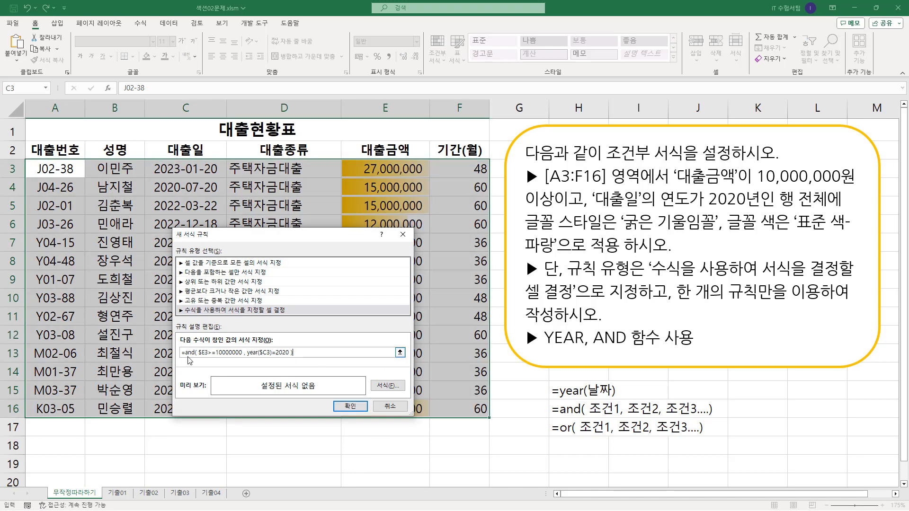
pyautogui.moveTo(177, 359); pyautogui.dragTo(298, 359)
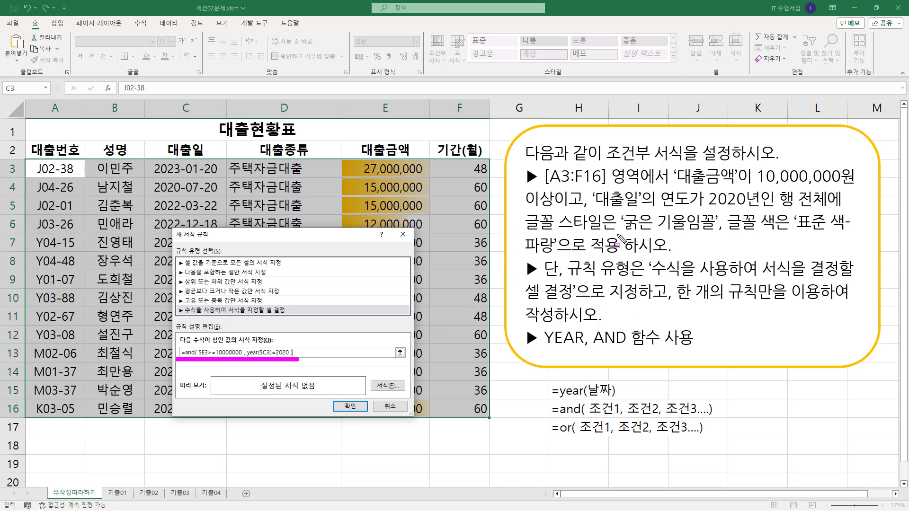
pyautogui.moveTo(404, 378)
pyautogui.mouseDown()
pyautogui.moveTo(372, 378)
pyautogui.moveTo(403, 397)
pyautogui.mouseUp()
pyautogui.press('Escape')
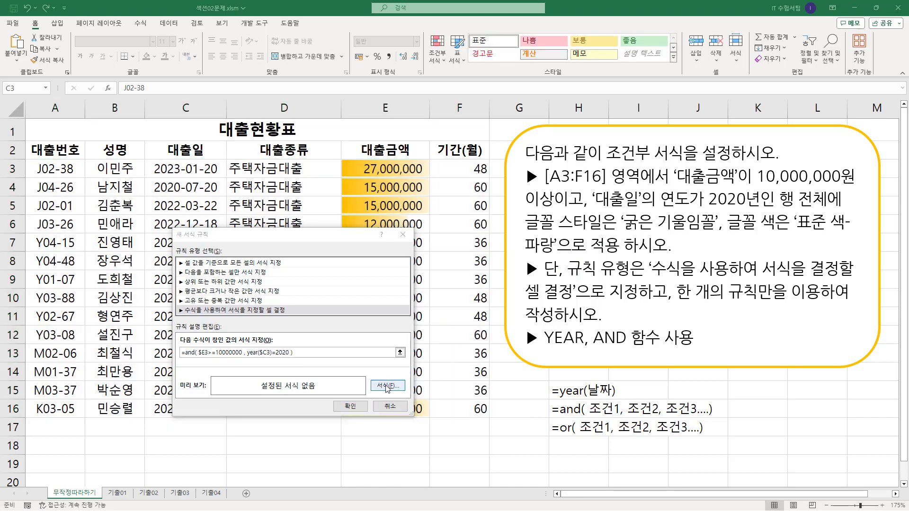
# Step: Open the rule's font formatting and set the font style to bold italic (굵은 기울임꼴), as the task text requires
pyautogui.click(387, 386)
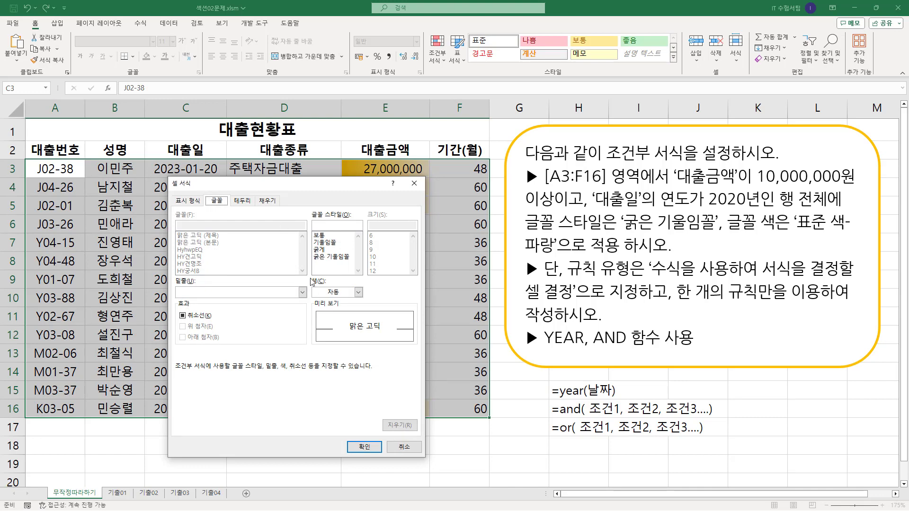
pyautogui.moveTo(625, 230); pyautogui.dragTo(719, 230)
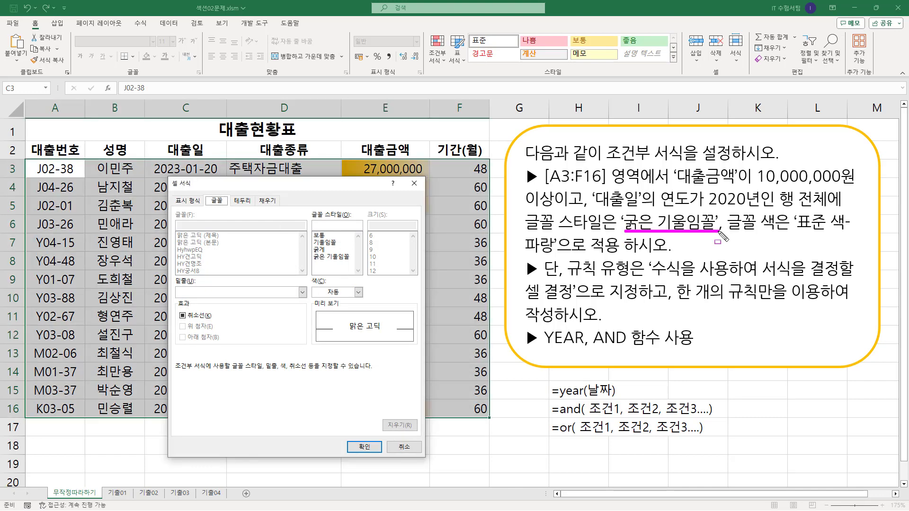
pyautogui.moveTo(795, 232); pyautogui.dragTo(846, 231)
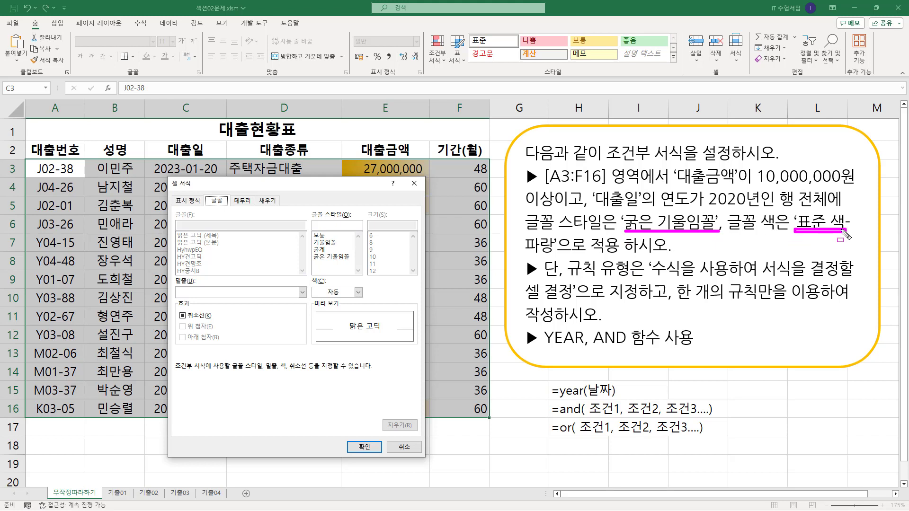
pyautogui.moveTo(545, 253); pyautogui.dragTo(553, 253)
pyautogui.moveTo(310, 252); pyautogui.dragTo(360, 268)
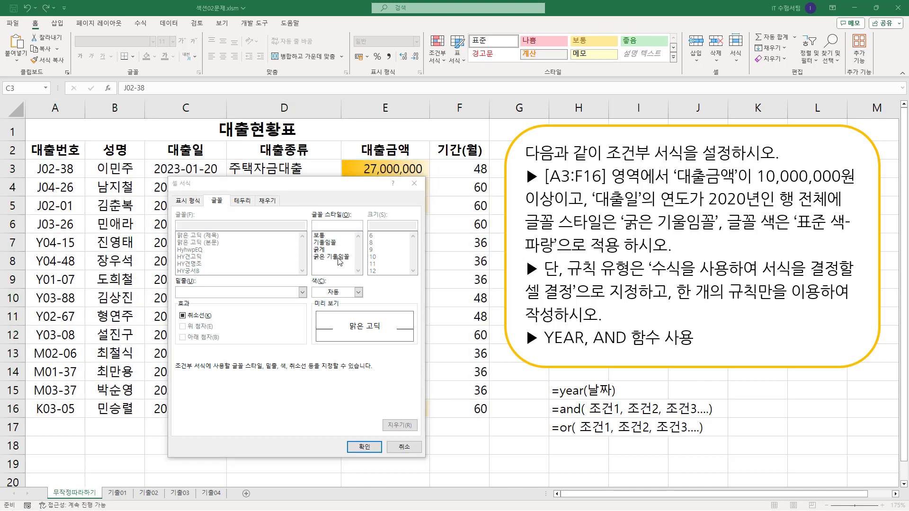
pyautogui.press('Escape')
pyautogui.click(339, 258)
# Step: Set the rule's font colour to the standard colour blue (표준 색-파랑) and accept the cell format
pyautogui.click(359, 292)
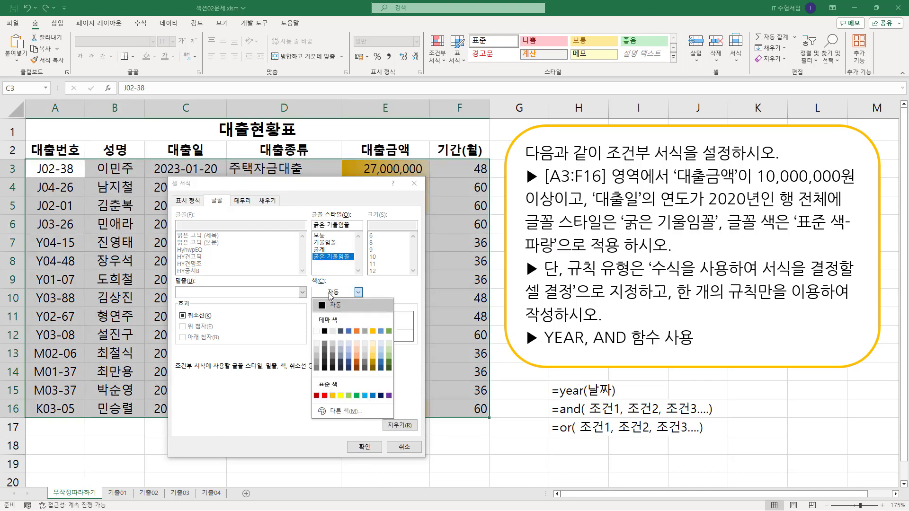
pyautogui.click(373, 396)
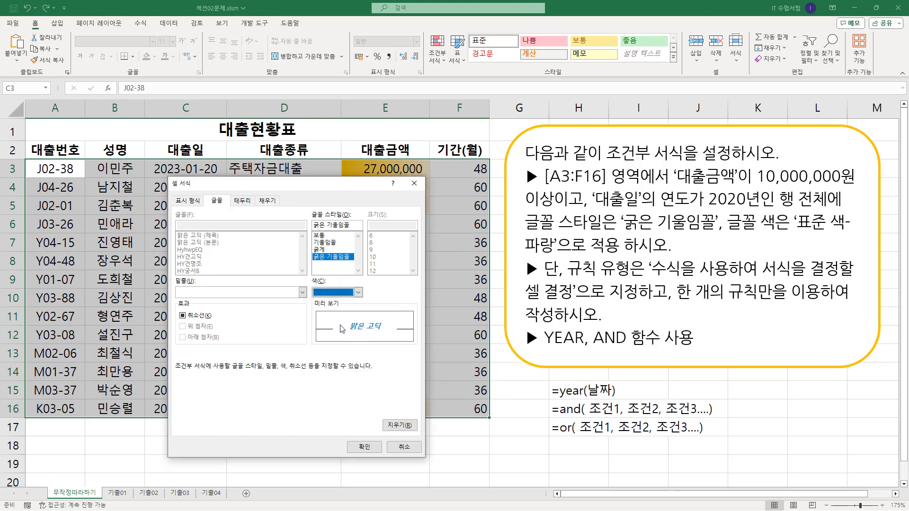
pyautogui.moveTo(308, 247)
pyautogui.mouseDown()
pyautogui.moveTo(331, 268)
pyautogui.moveTo(373, 271)
pyautogui.mouseUp()
pyautogui.moveTo(307, 283)
pyautogui.mouseDown()
pyautogui.moveTo(323, 301)
pyautogui.moveTo(370, 301)
pyautogui.mouseUp()
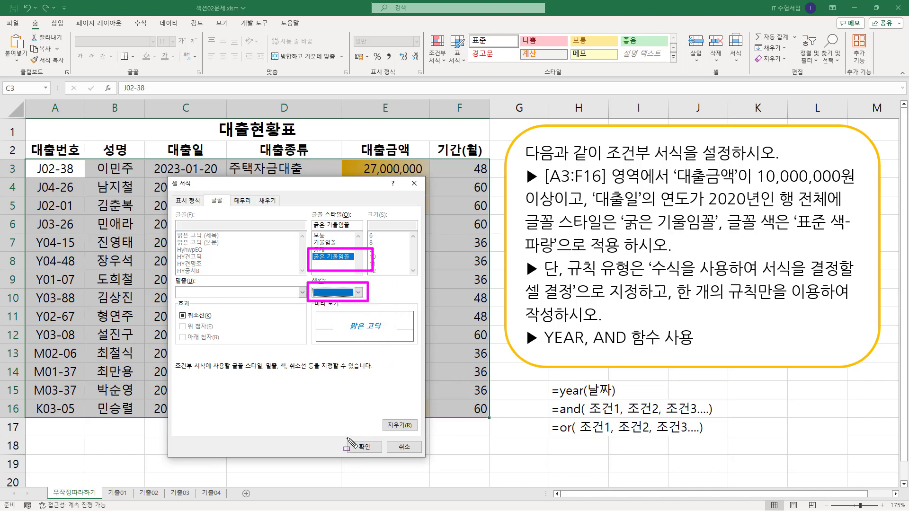
pyautogui.moveTo(346, 437); pyautogui.dragTo(381, 455)
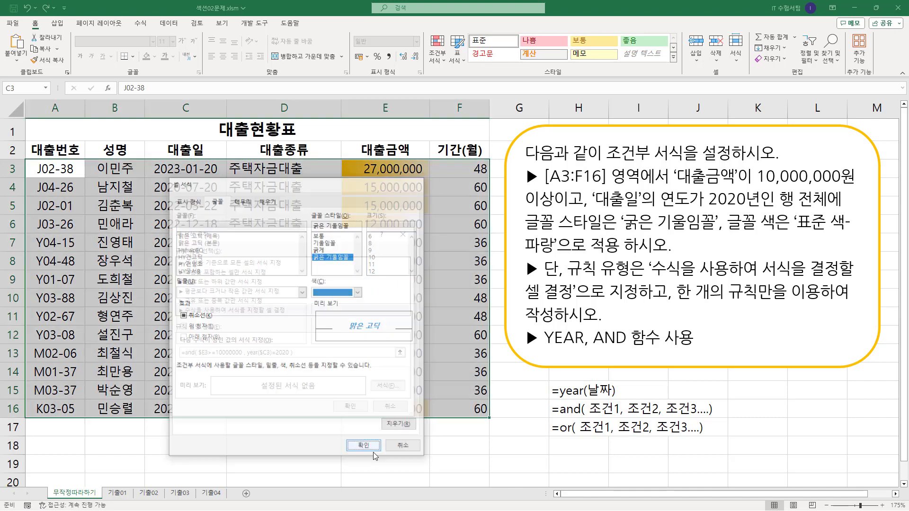
pyautogui.click(364, 448)
# Step: Check the format preview and the single-rule formula against the task text, and apply the new rule to A3:F16
pyautogui.moveTo(259, 402); pyautogui.dragTo(315, 394)
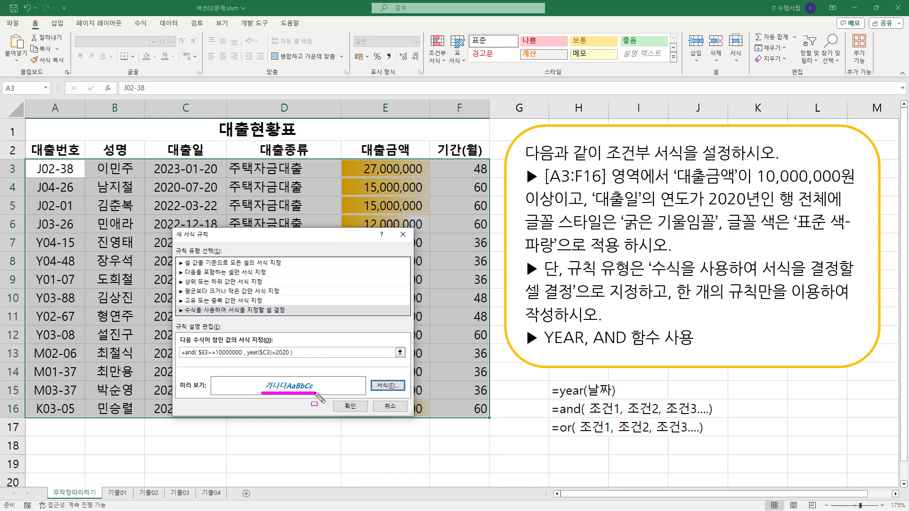
pyautogui.moveTo(673, 302); pyautogui.dragTo(823, 303)
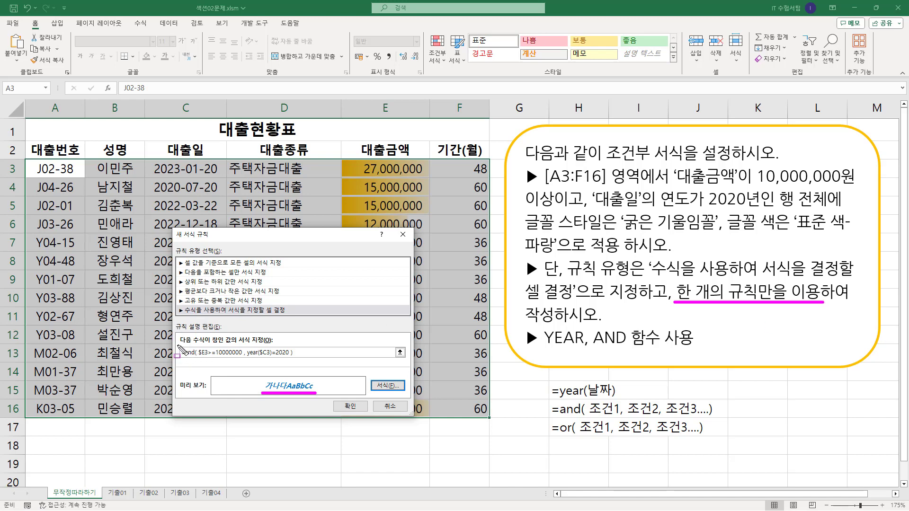
pyautogui.moveTo(179, 345)
pyautogui.mouseDown()
pyautogui.moveTo(180, 354)
pyautogui.moveTo(304, 361)
pyautogui.mouseUp()
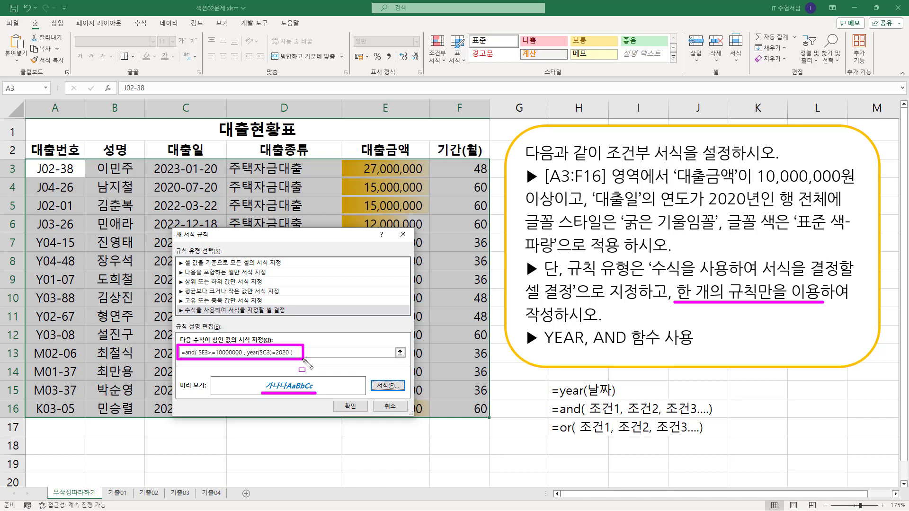
pyautogui.moveTo(336, 398); pyautogui.dragTo(365, 414)
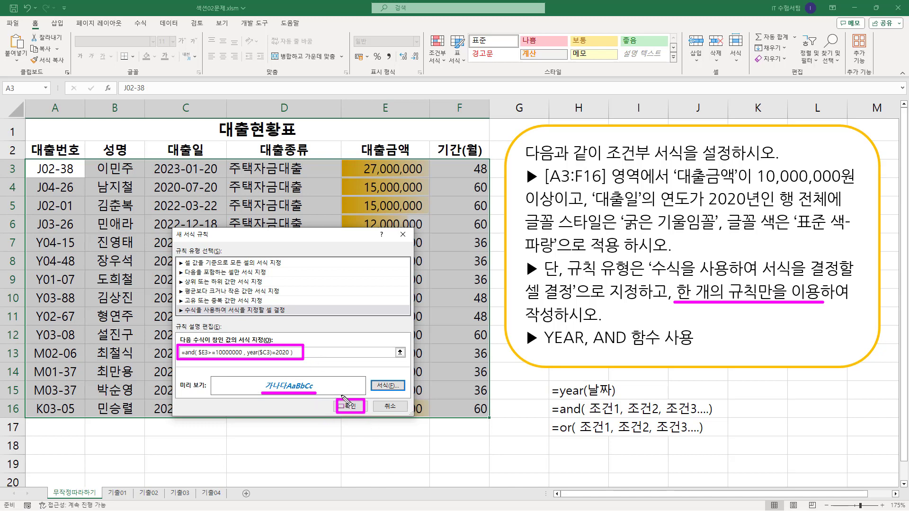
pyautogui.press('Escape')
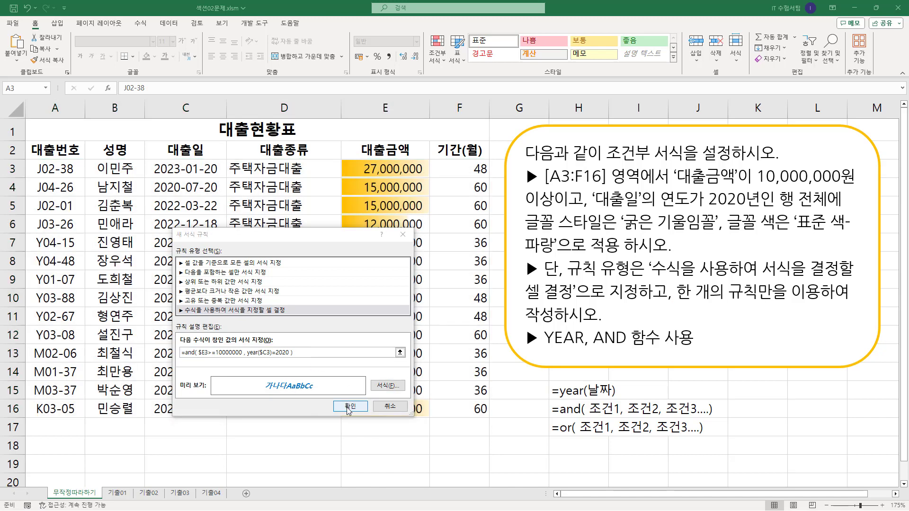
pyautogui.click(349, 407)
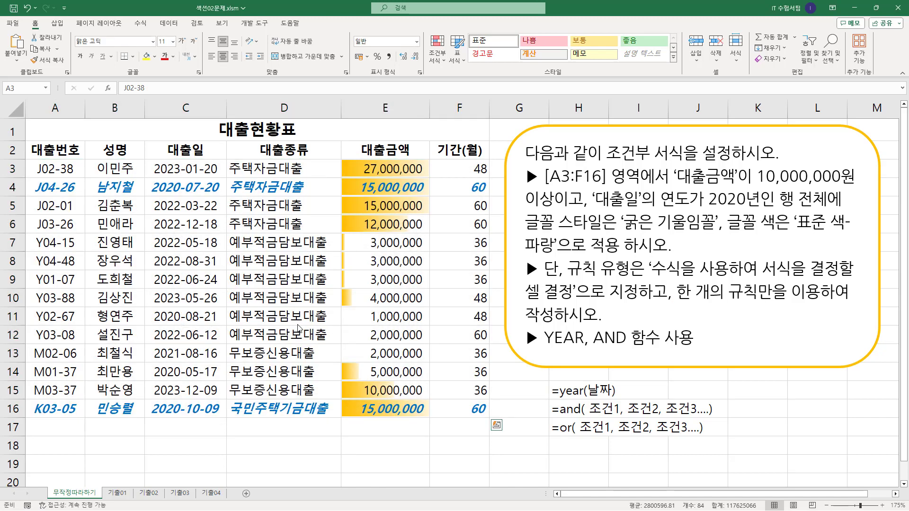
# Step: Check rows 4 and 16 against the year and amount conditions, comparing them with the 2020 loans in rows 11 and 14
pyautogui.moveTo(30, 179); pyautogui.dragTo(497, 198)
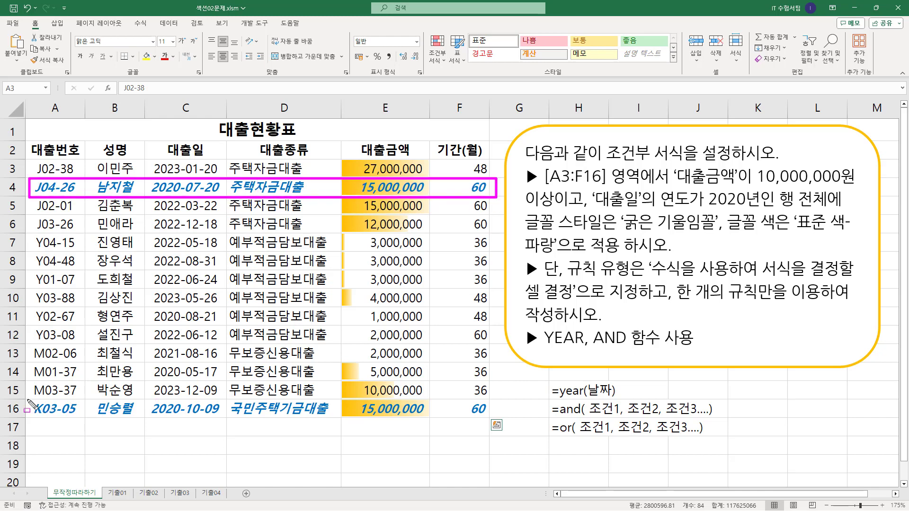
pyautogui.moveTo(27, 400)
pyautogui.mouseDown()
pyautogui.moveTo(83, 418)
pyautogui.moveTo(495, 418)
pyautogui.mouseUp()
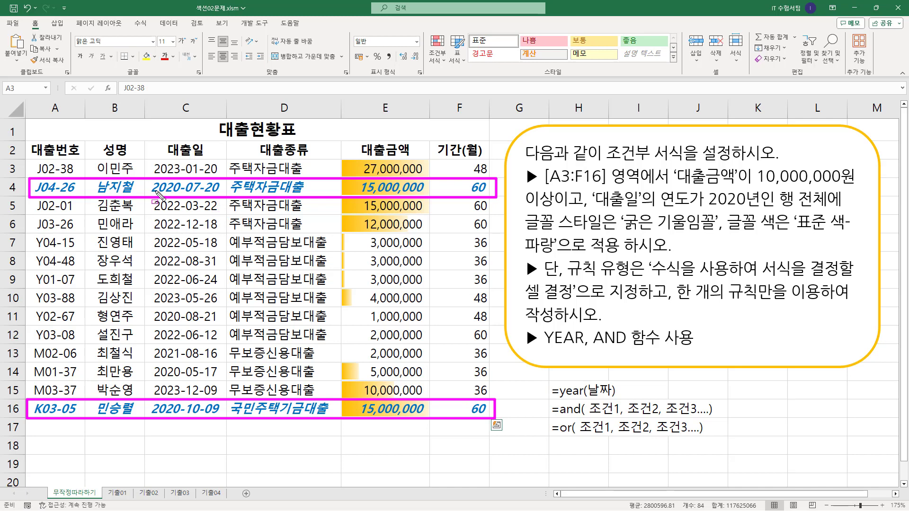
pyautogui.press('e')
pyautogui.moveTo(148, 178)
pyautogui.mouseDown()
pyautogui.moveTo(164, 199)
pyautogui.moveTo(189, 208)
pyautogui.moveTo(181, 198)
pyautogui.mouseUp()
pyautogui.moveTo(146, 401); pyautogui.dragTo(183, 417)
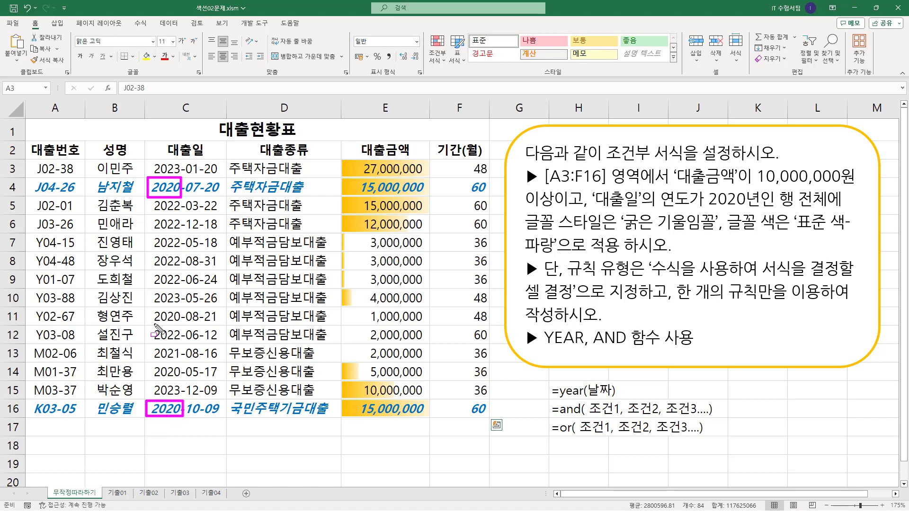
pyautogui.moveTo(153, 324); pyautogui.dragTo(180, 325)
pyautogui.moveTo(156, 378); pyautogui.dragTo(179, 379)
pyautogui.moveTo(366, 323); pyautogui.dragTo(423, 324)
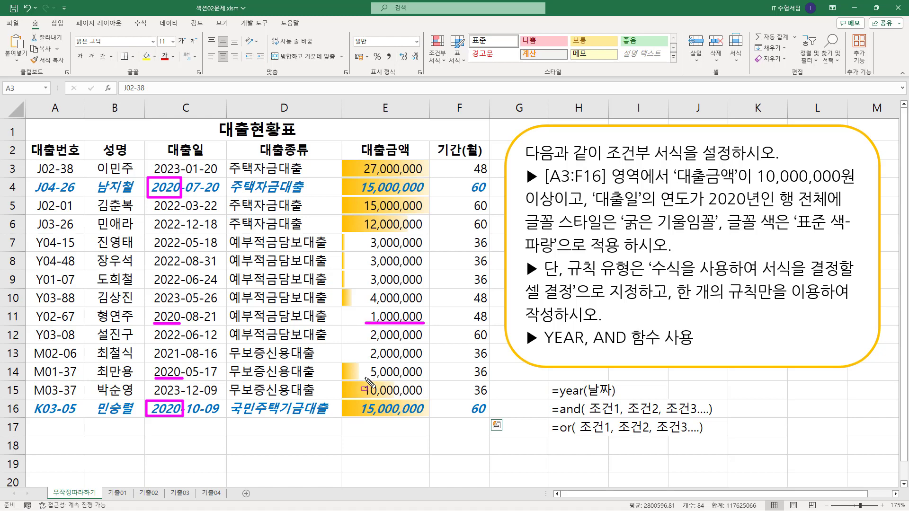
pyautogui.moveTo(366, 378); pyautogui.dragTo(432, 374)
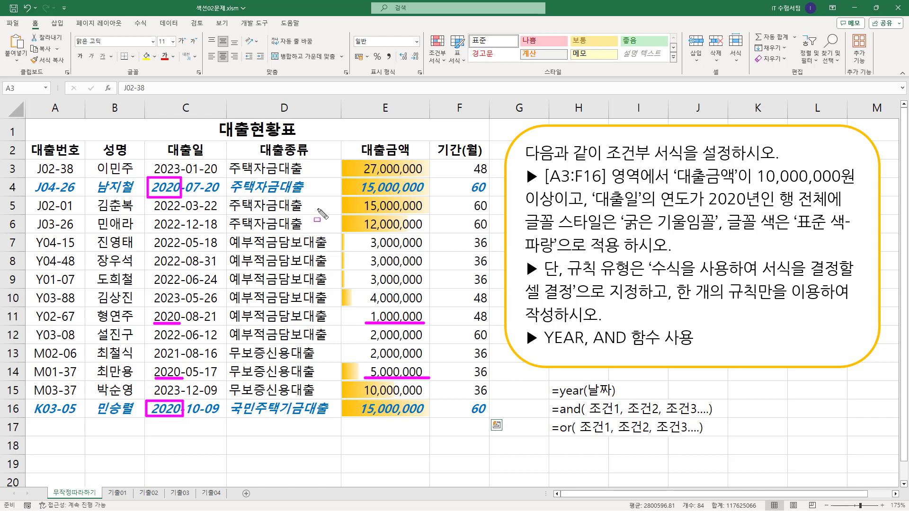
pyautogui.moveTo(358, 180)
pyautogui.mouseDown()
pyautogui.moveTo(379, 195)
pyautogui.moveTo(429, 182)
pyautogui.moveTo(357, 179)
pyautogui.mouseUp()
pyautogui.moveTo(356, 405); pyautogui.dragTo(427, 418)
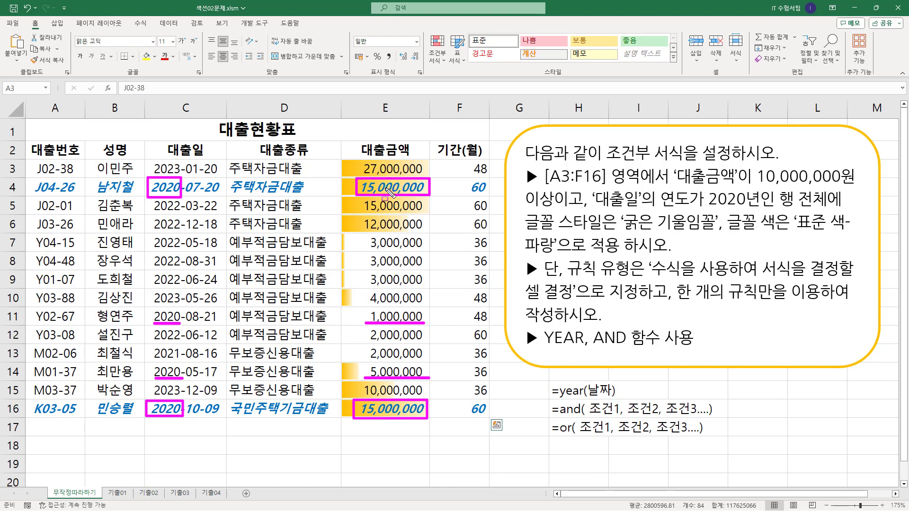
pyautogui.press('Escape')
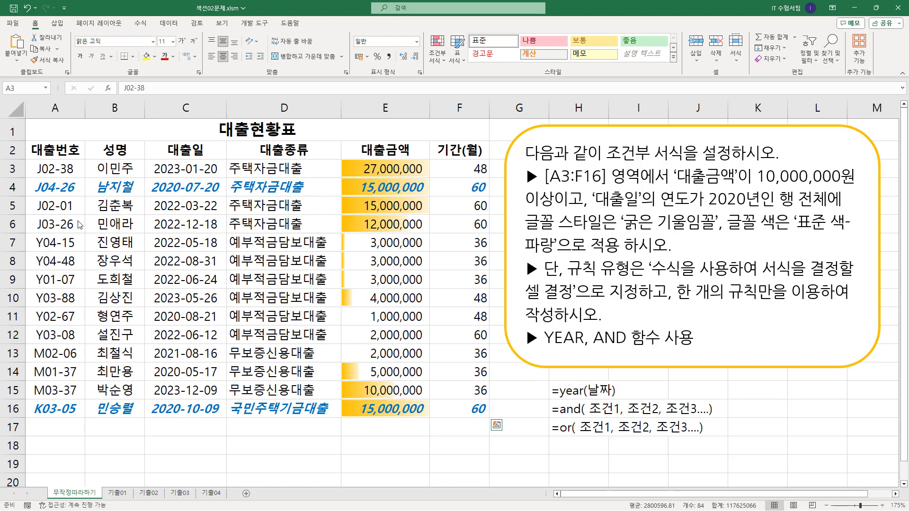
pyautogui.moveTo(30, 179)
pyautogui.mouseDown()
pyautogui.moveTo(128, 196)
pyautogui.moveTo(486, 196)
pyautogui.moveTo(486, 180)
pyautogui.mouseUp()
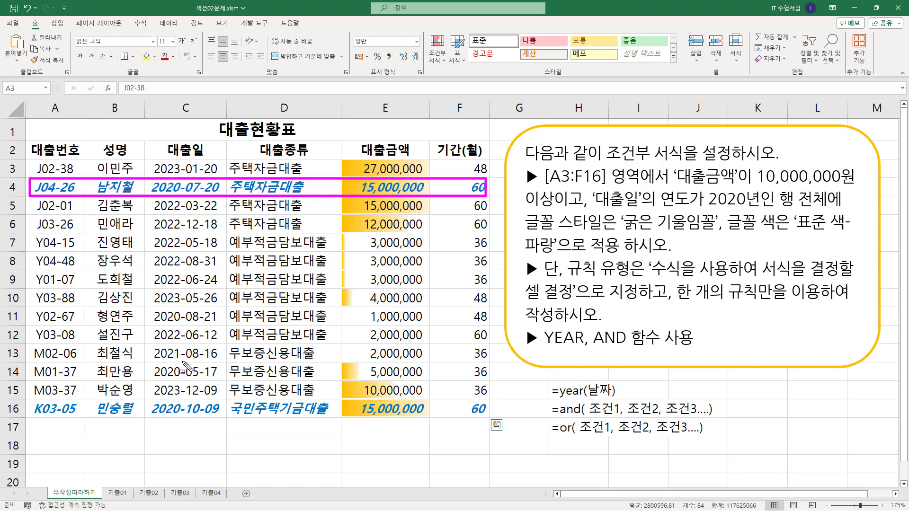
pyautogui.moveTo(34, 402); pyautogui.dragTo(491, 416)
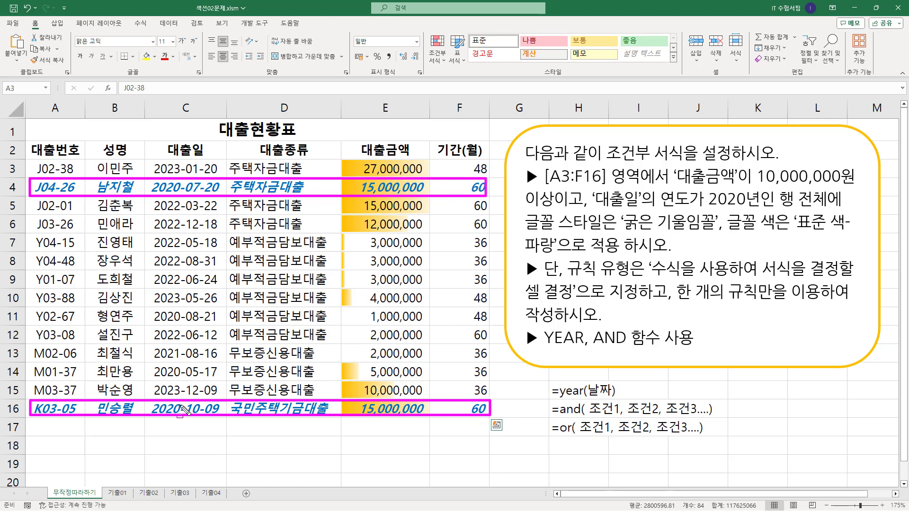
pyautogui.press('Escape')
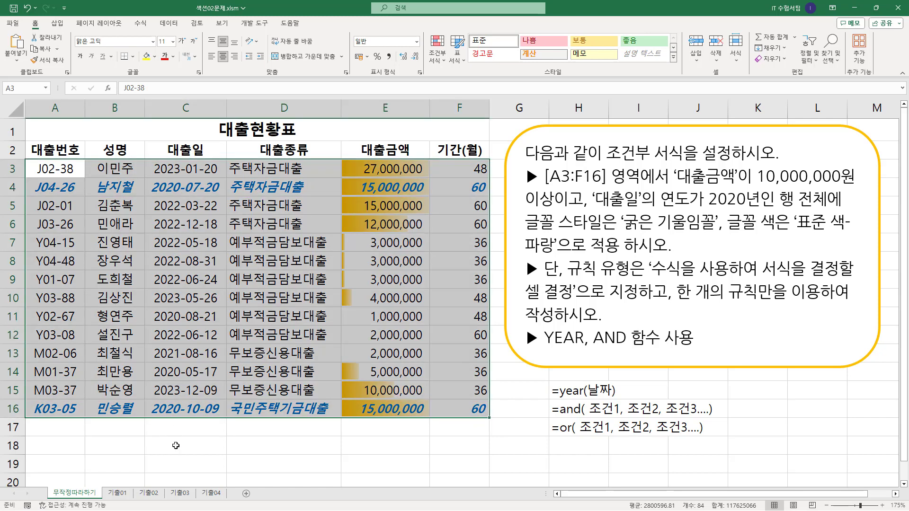
# Step: Enter the rule formula =and( $E3>=10000000 , year($C3)=2020 ) as visible text in cell C18 below the table
pyautogui.click(176, 446)
pyautogui.write('=and( $E3>=10000000 , year($C3)=2020 )')
pyautogui.press('Return')
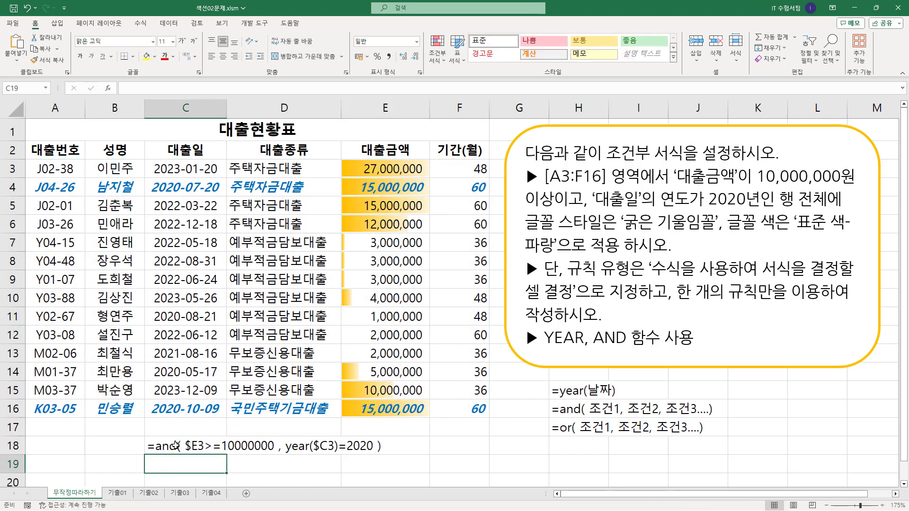
pyautogui.click(502, 431)
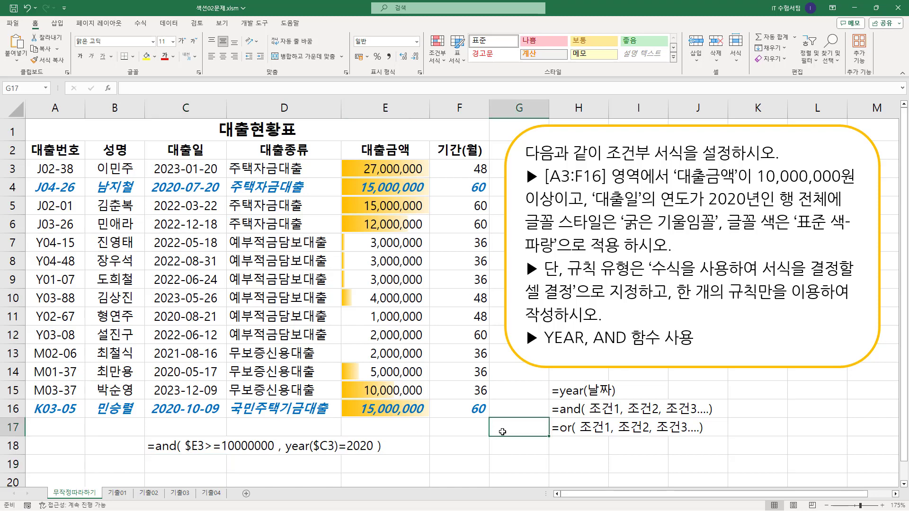
# Step: Examine how the fixed-column reference $E3 tests each loan amount in column E row by row against >=10000000
pyautogui.moveTo(184, 453); pyautogui.dragTo(204, 453)
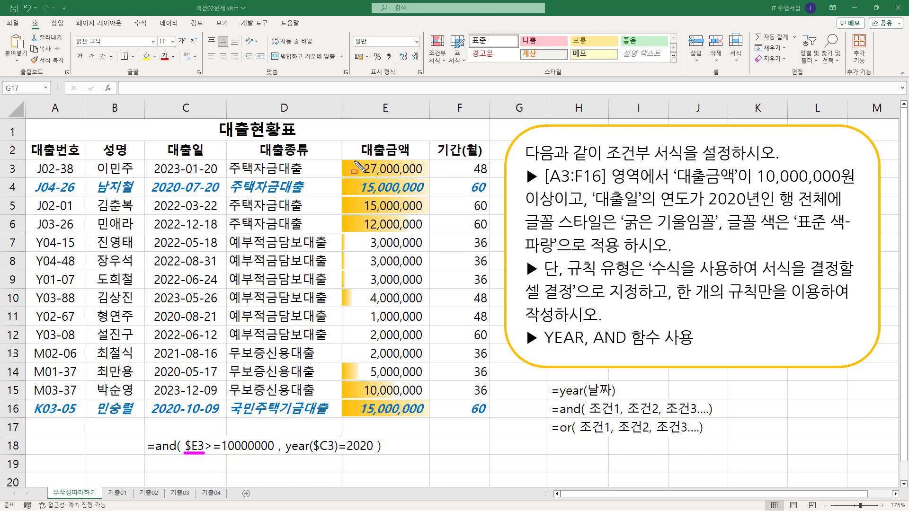
pyautogui.moveTo(355, 162); pyautogui.dragTo(427, 176)
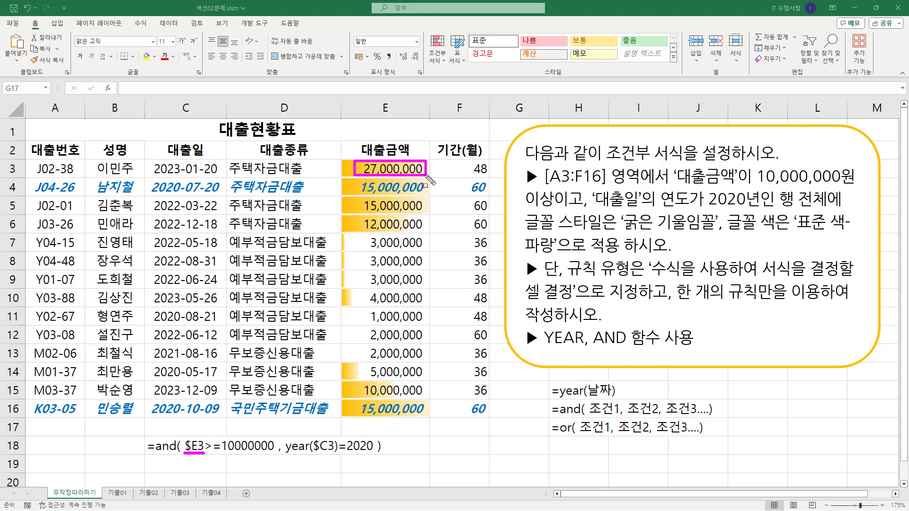
pyautogui.moveTo(202, 431)
pyautogui.mouseDown()
pyautogui.moveTo(210, 445)
pyautogui.moveTo(276, 459)
pyautogui.mouseUp()
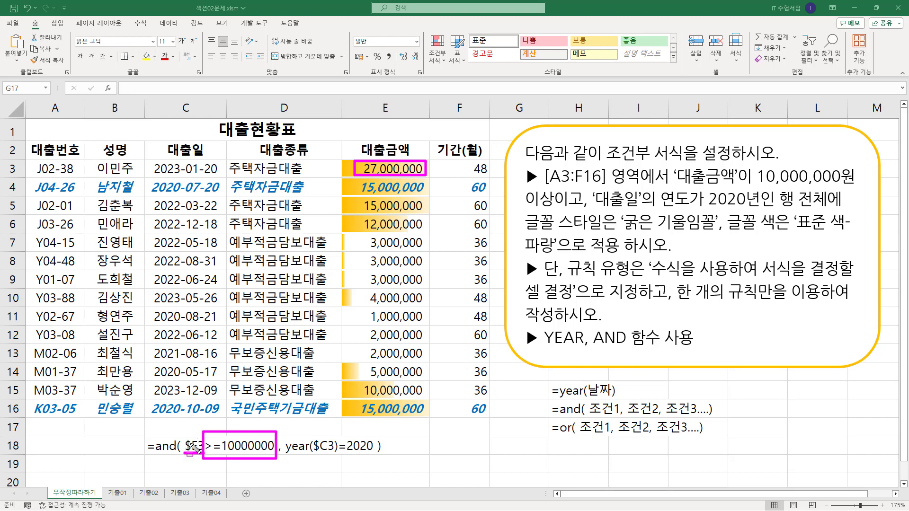
pyautogui.moveTo(192, 452); pyautogui.dragTo(202, 452)
pyautogui.moveTo(360, 176); pyautogui.dragTo(427, 176)
pyautogui.moveTo(355, 175); pyautogui.dragTo(427, 174)
pyautogui.moveTo(356, 194); pyautogui.dragTo(426, 193)
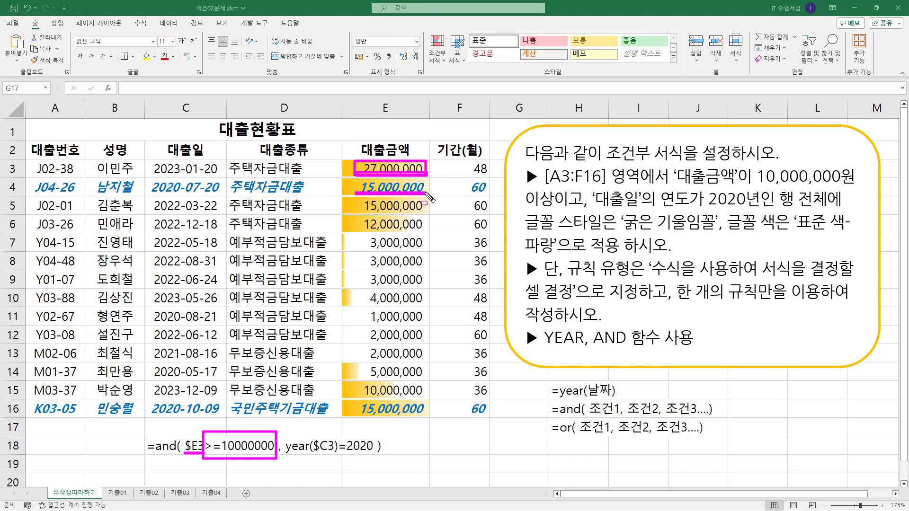
pyautogui.moveTo(380, 213); pyautogui.dragTo(422, 211)
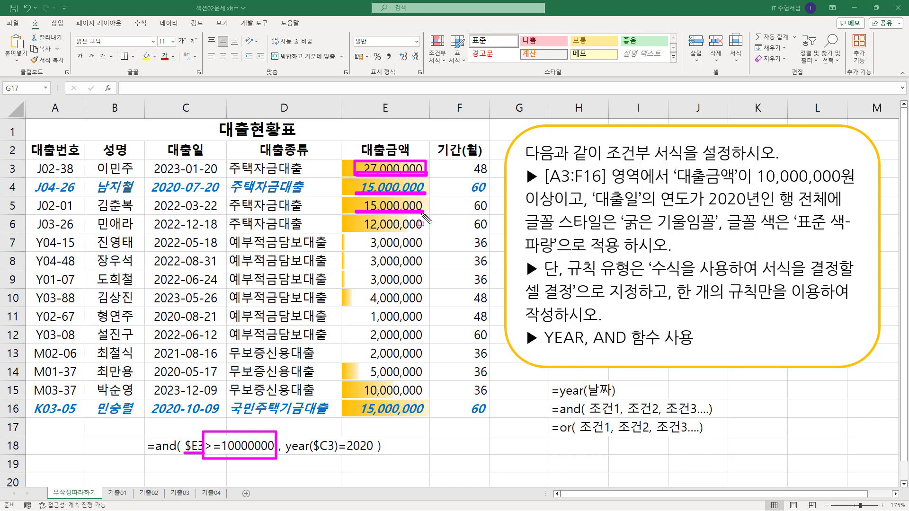
pyautogui.moveTo(363, 230); pyautogui.dragTo(418, 229)
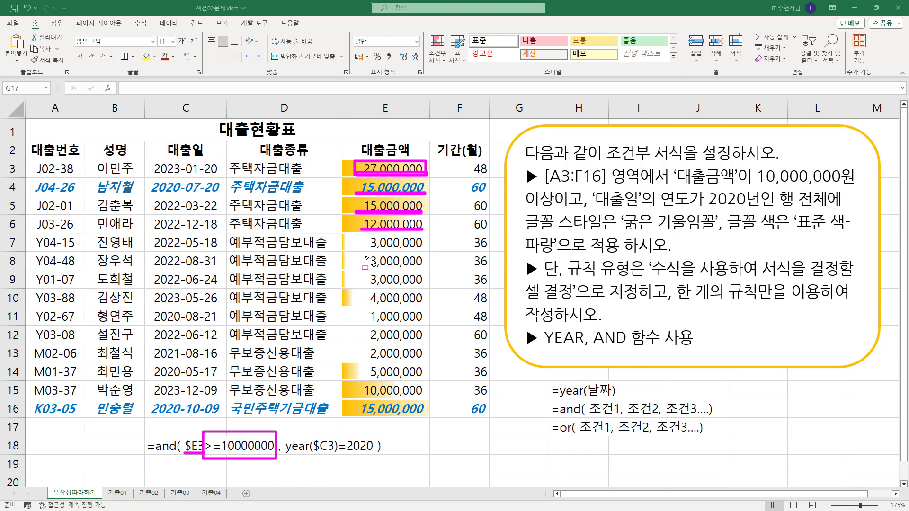
pyautogui.moveTo(358, 249); pyautogui.dragTo(421, 250)
pyautogui.moveTo(360, 419); pyautogui.dragTo(426, 418)
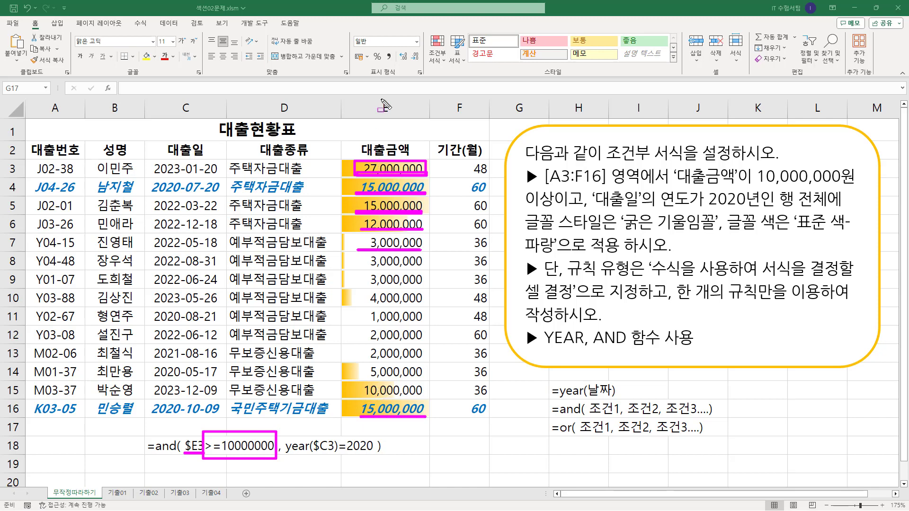
pyautogui.moveTo(379, 99); pyautogui.dragTo(394, 117)
pyautogui.moveTo(189, 436); pyautogui.dragTo(197, 462)
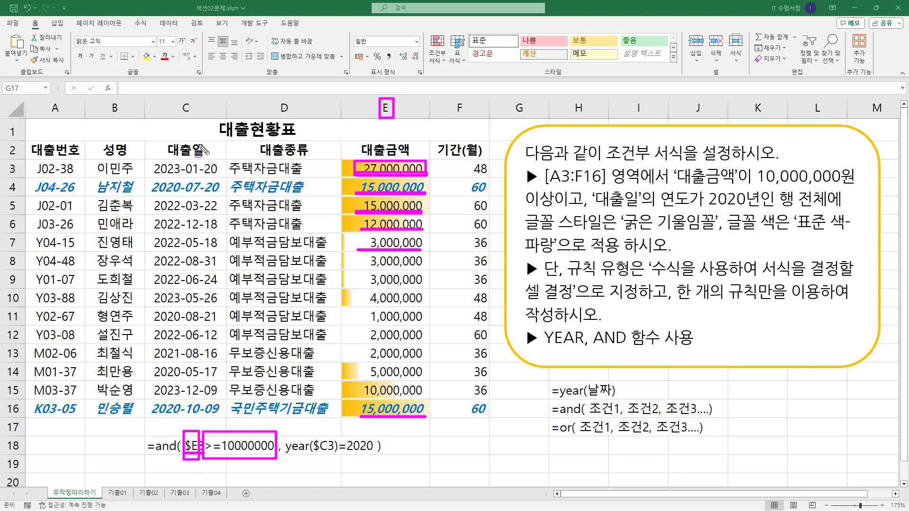
# Step: Examine how the fixed-column reference $C3 tests each loan date in column C row by row against the year 2020
pyautogui.moveTo(174, 101)
pyautogui.mouseDown()
pyautogui.moveTo(175, 117)
pyautogui.moveTo(197, 117)
pyautogui.moveTo(197, 100)
pyautogui.mouseUp()
pyautogui.moveTo(311, 453); pyautogui.dragTo(338, 454)
pyautogui.moveTo(149, 161)
pyautogui.mouseDown()
pyautogui.moveTo(180, 178)
pyautogui.moveTo(222, 177)
pyautogui.mouseUp()
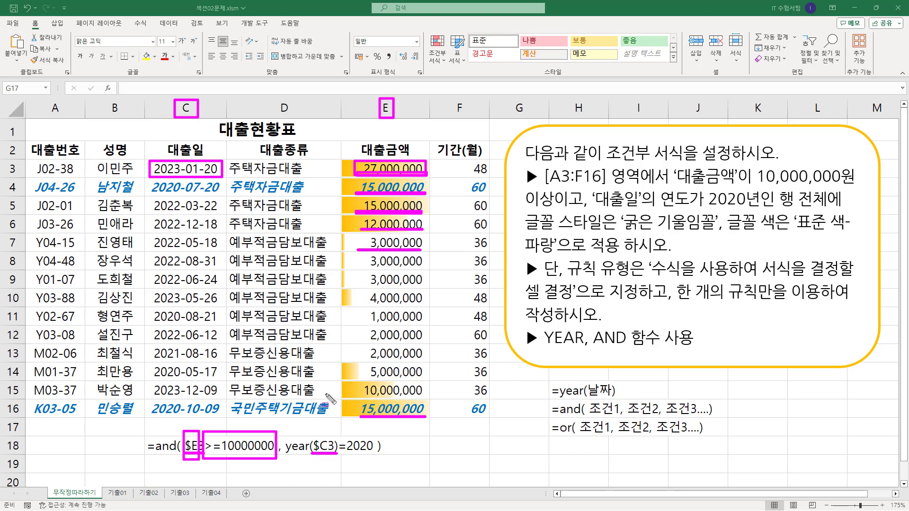
pyautogui.moveTo(344, 454); pyautogui.dragTo(375, 454)
pyautogui.moveTo(151, 193); pyautogui.dragTo(221, 192)
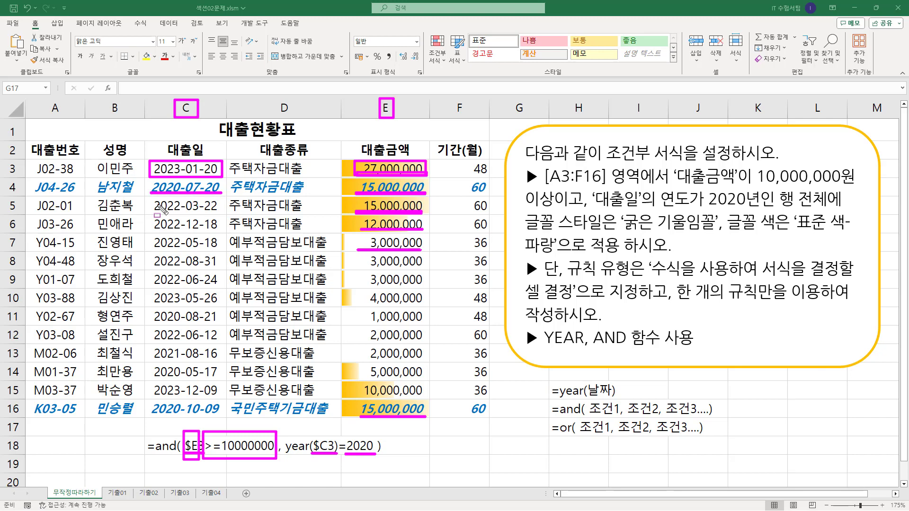
pyautogui.moveTo(152, 208); pyautogui.dragTo(216, 209)
pyautogui.moveTo(151, 229); pyautogui.dragTo(215, 229)
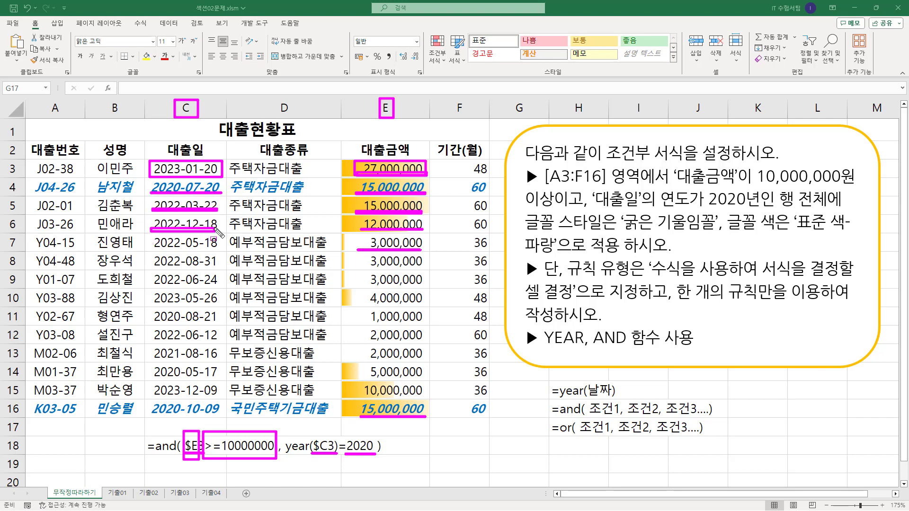
pyautogui.moveTo(150, 252); pyautogui.dragTo(212, 250)
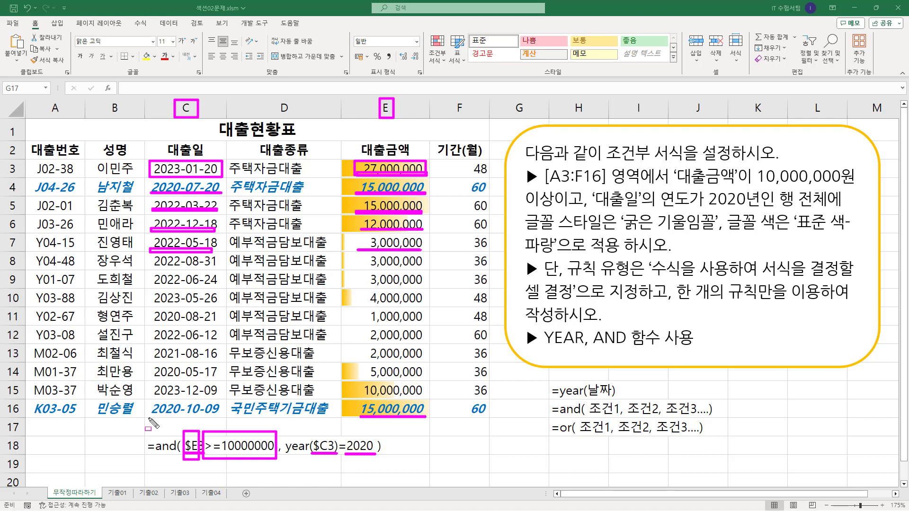
pyautogui.moveTo(150, 416); pyautogui.dragTo(217, 415)
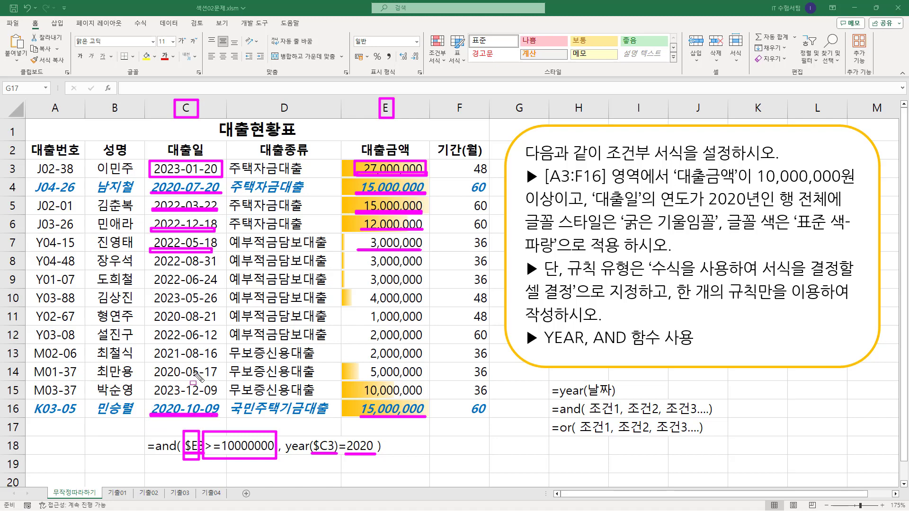
pyautogui.press('Escape')
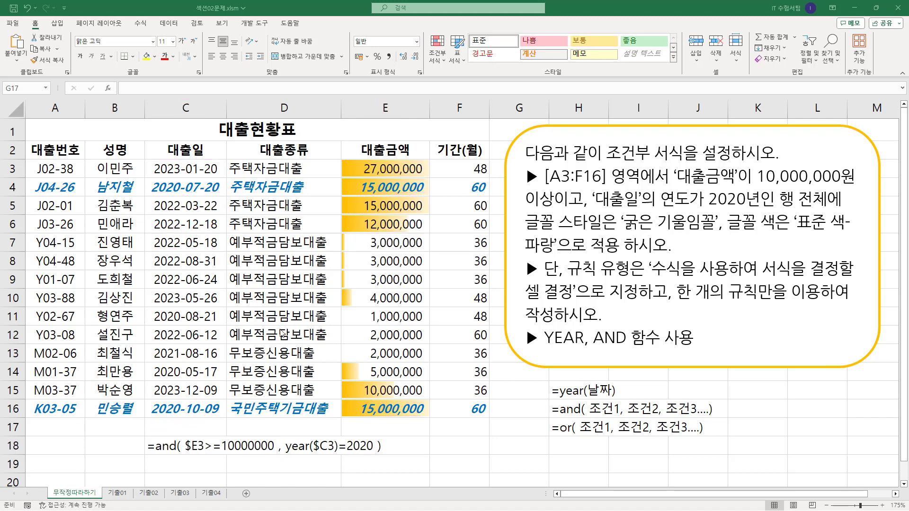
# Step: Check the formula text in row 18 against the YEAR and AND function requirement, and review the whole-row formatting in row 4
pyautogui.moveTo(143, 435)
pyautogui.mouseDown()
pyautogui.moveTo(144, 454)
pyautogui.moveTo(284, 468)
pyautogui.moveTo(394, 457)
pyautogui.mouseUp()
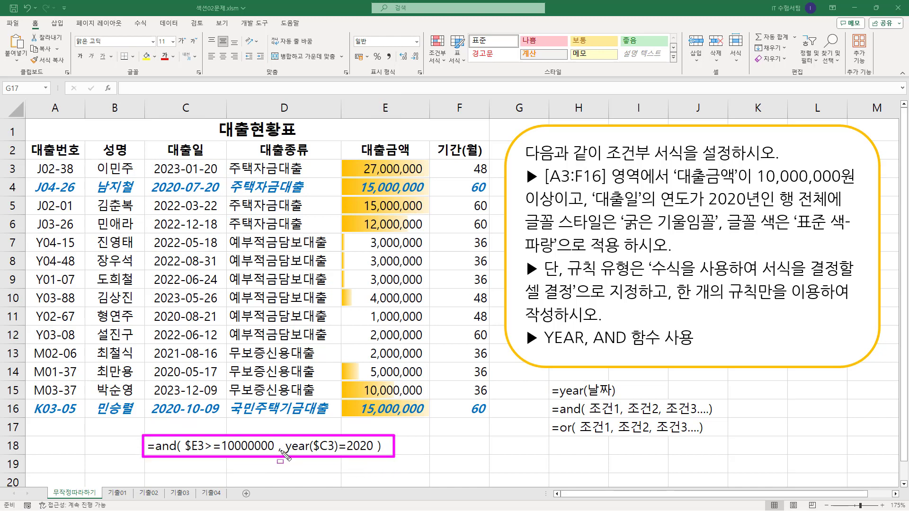
pyautogui.moveTo(542, 346); pyautogui.dragTo(694, 348)
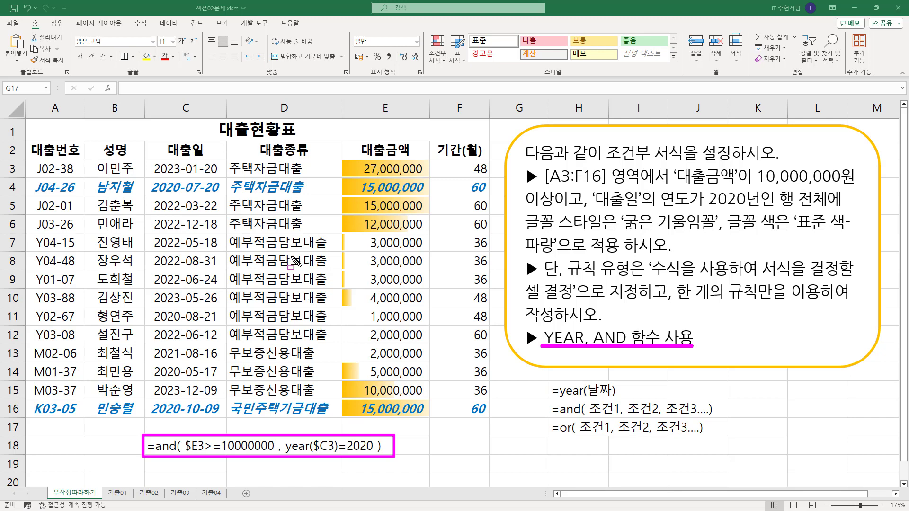
pyautogui.press('Escape')
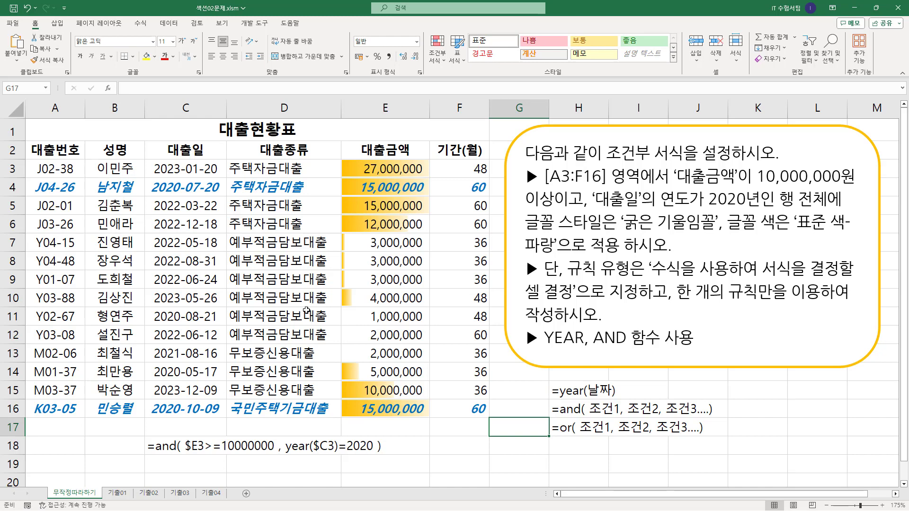
pyautogui.click(163, 261)
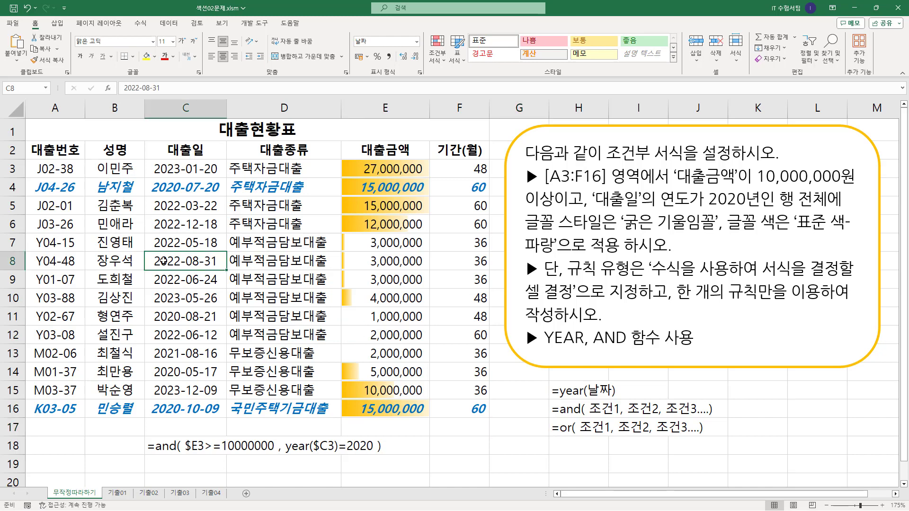
pyautogui.moveTo(33, 179)
pyautogui.mouseDown()
pyautogui.moveTo(360, 199)
pyautogui.moveTo(489, 193)
pyautogui.mouseUp()
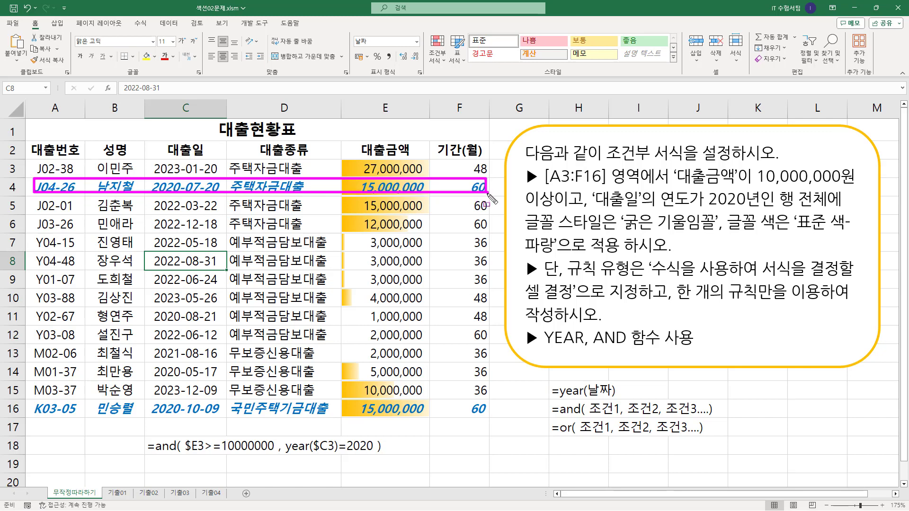
pyautogui.press('Escape')
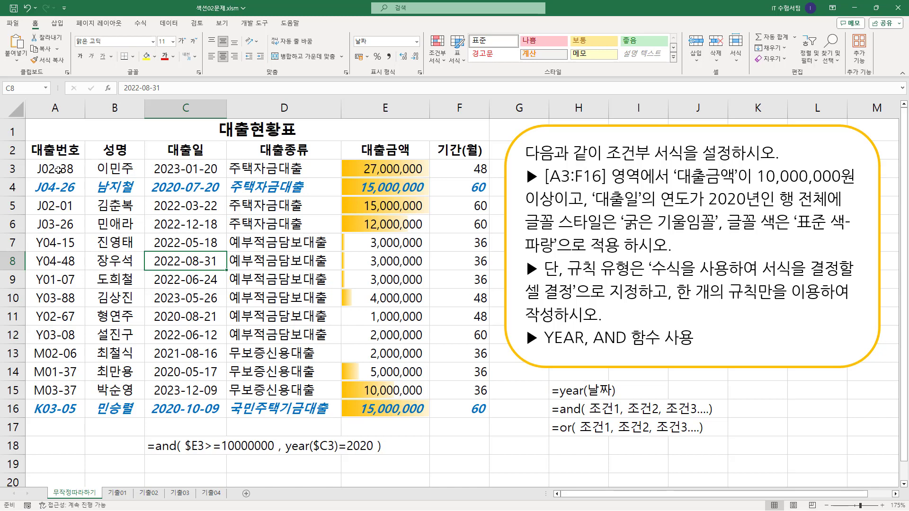
# Step: Show the conditional formatting rules that apply to A3:F16 and locate the formula rule among them
pyautogui.moveTo(57, 169); pyautogui.dragTo(487, 414)
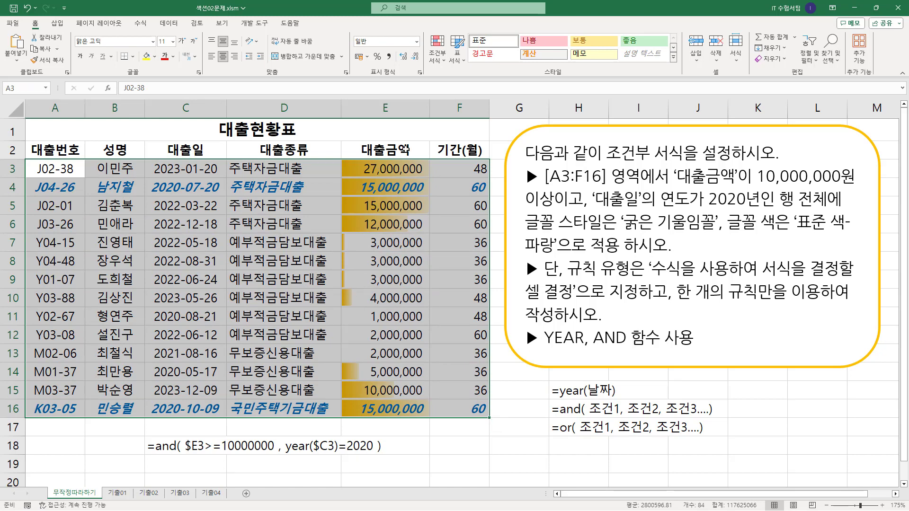
pyautogui.click(442, 61)
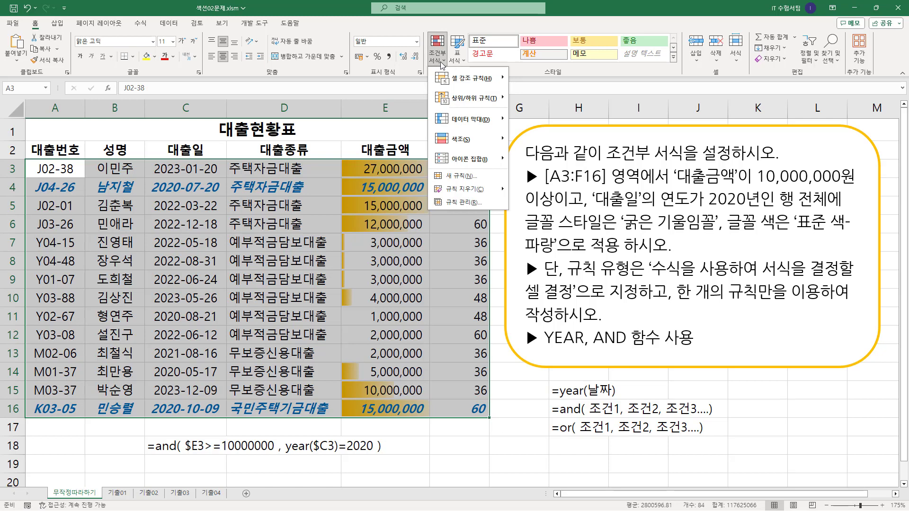
pyautogui.click(460, 202)
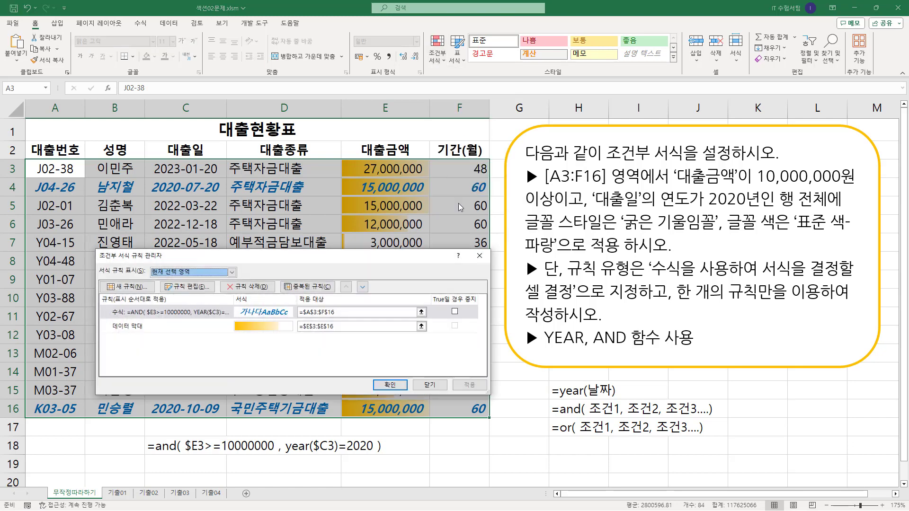
pyautogui.moveTo(274, 262); pyautogui.dragTo(600, 191)
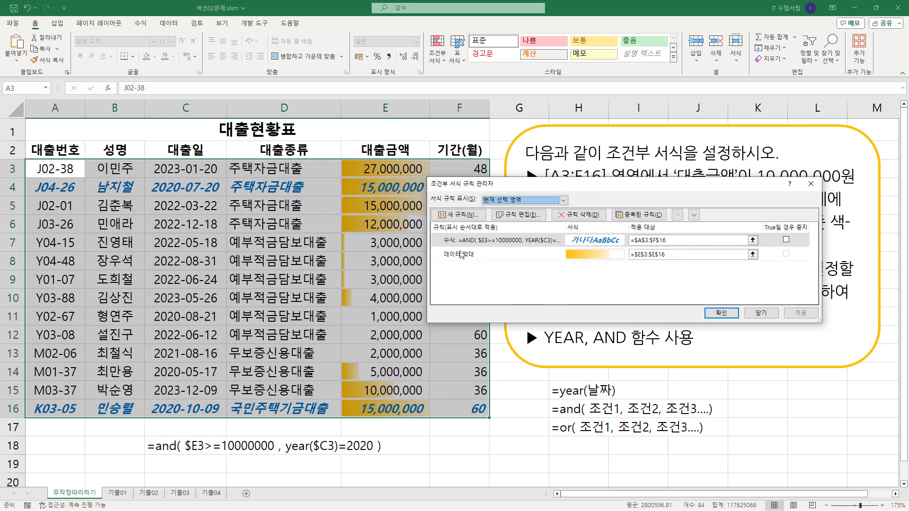
pyautogui.moveTo(443, 234); pyautogui.dragTo(563, 246)
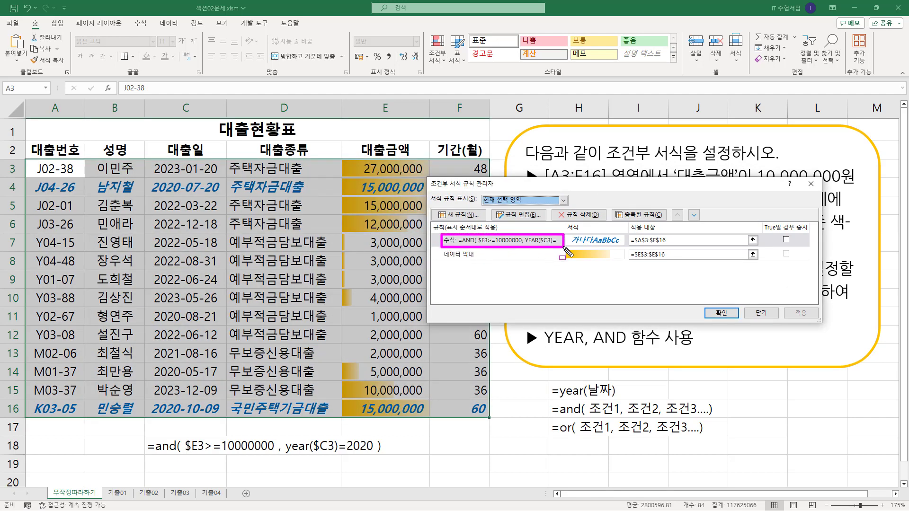
pyautogui.press('Escape')
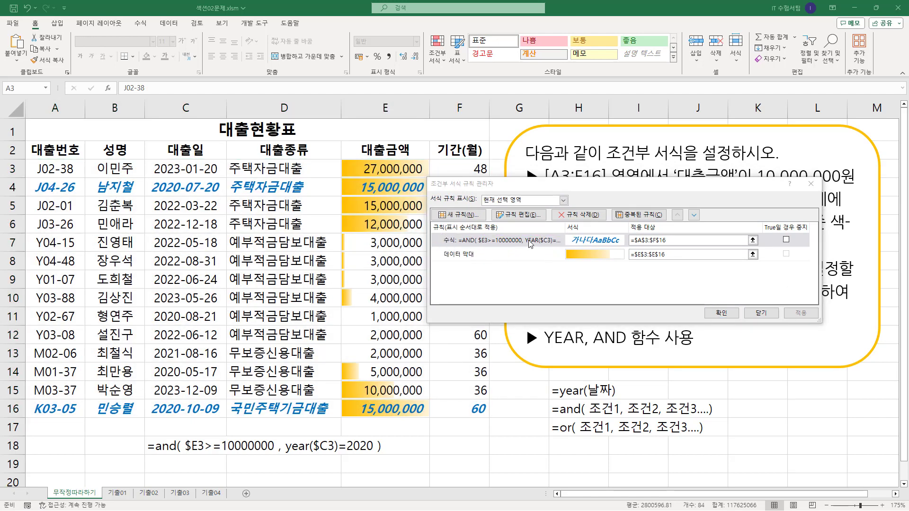
# Step: Open the formula rule for editing, review its formula and format setting, and cancel without changing anything
pyautogui.click(529, 242)
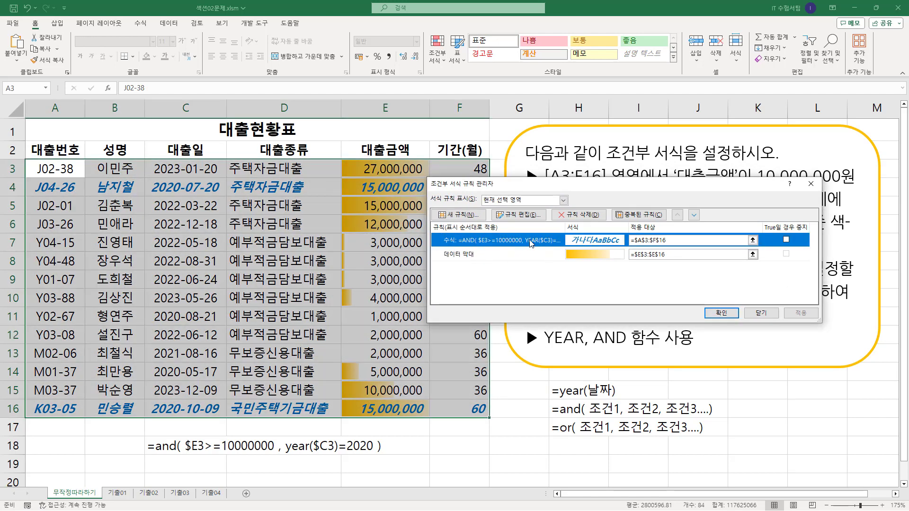
pyautogui.click(519, 217)
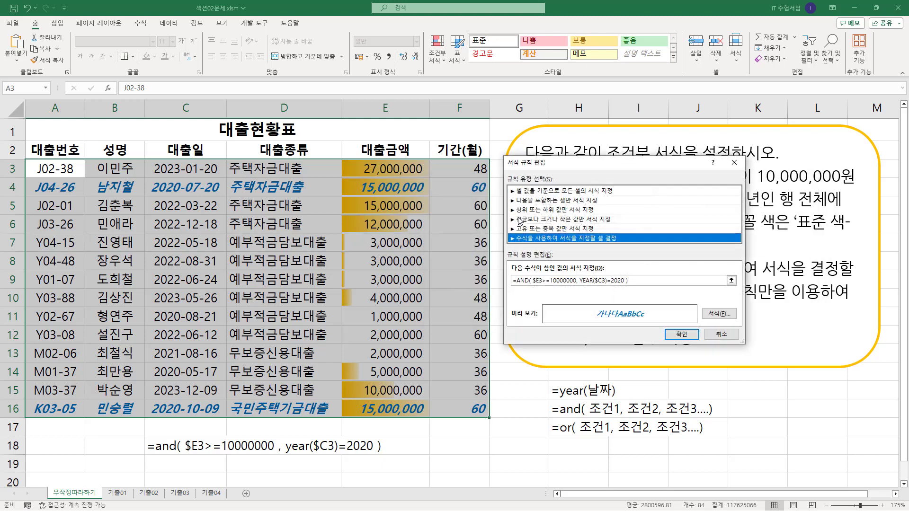
pyautogui.moveTo(512, 286); pyautogui.dragTo(625, 287)
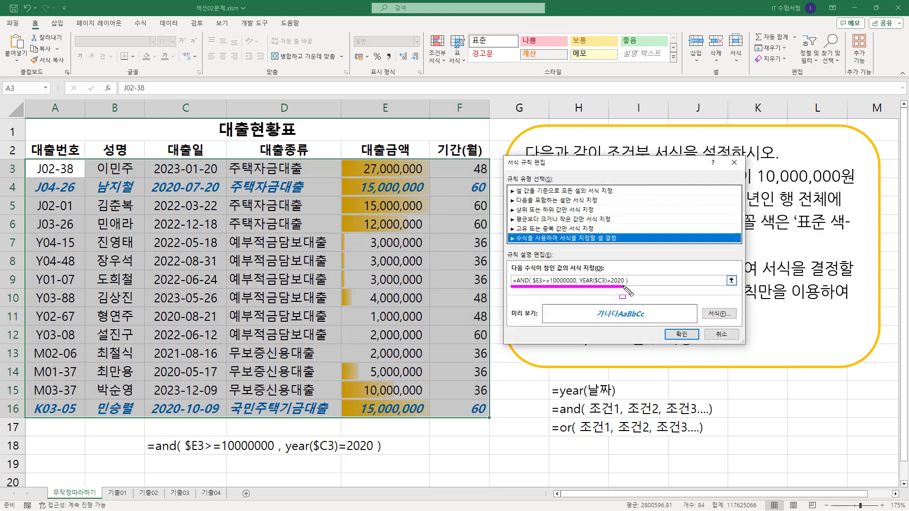
pyautogui.moveTo(702, 320); pyautogui.dragTo(743, 320)
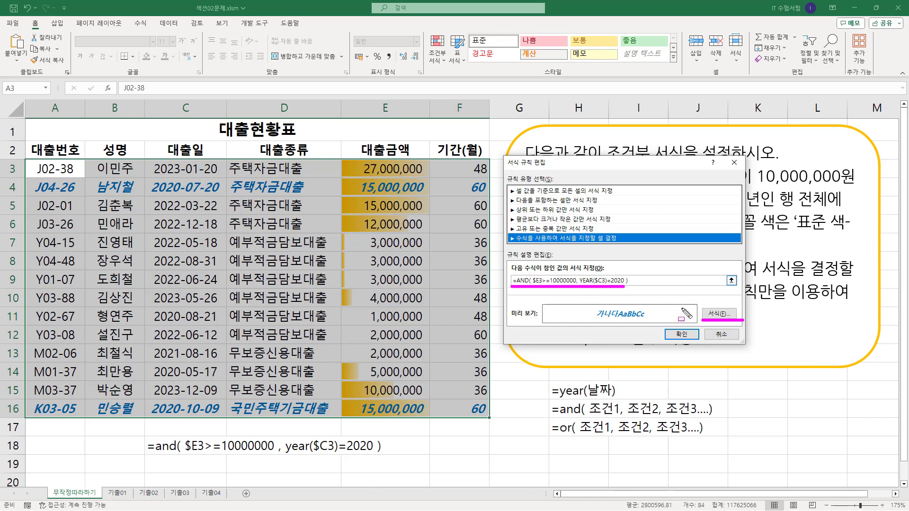
pyautogui.press('Escape')
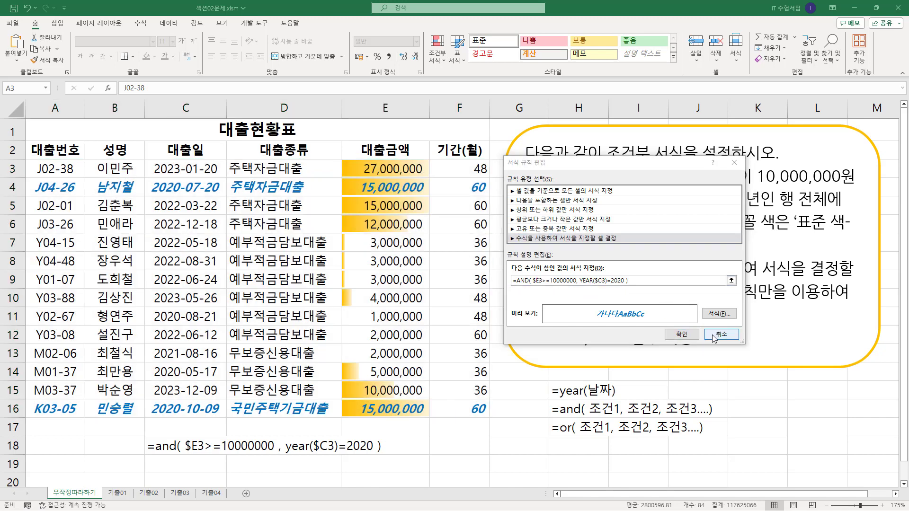
pyautogui.click(715, 336)
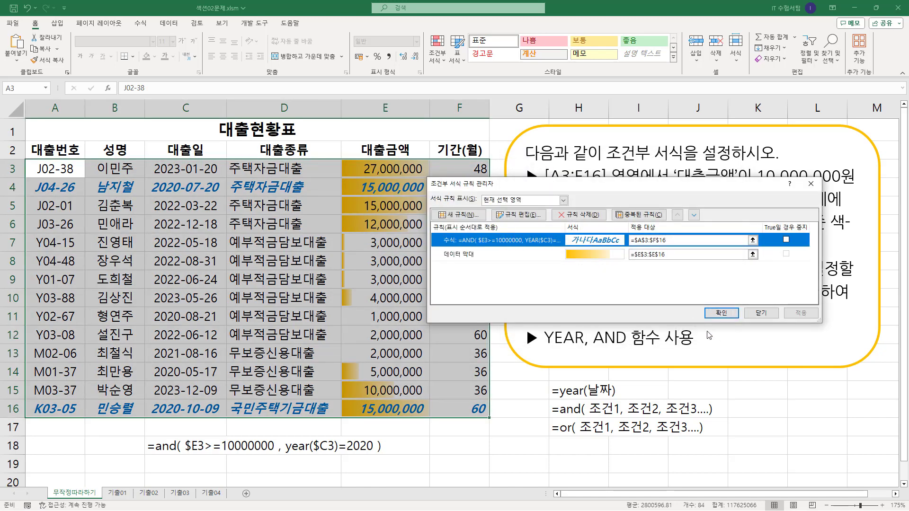
# Step: Review the formula rule's entry and the option for deleting it, and close the rules manager without changes
pyautogui.moveTo(442, 245); pyautogui.dragTo(809, 247)
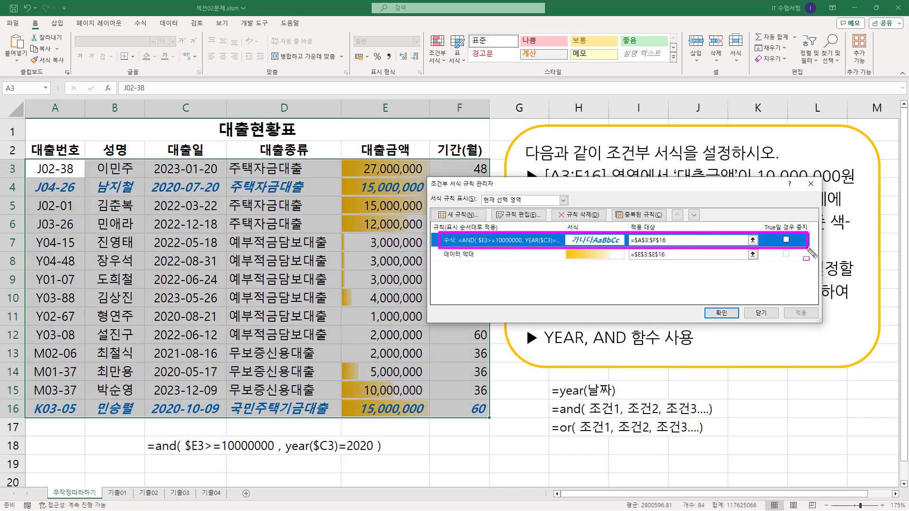
pyautogui.moveTo(556, 208); pyautogui.dragTo(601, 223)
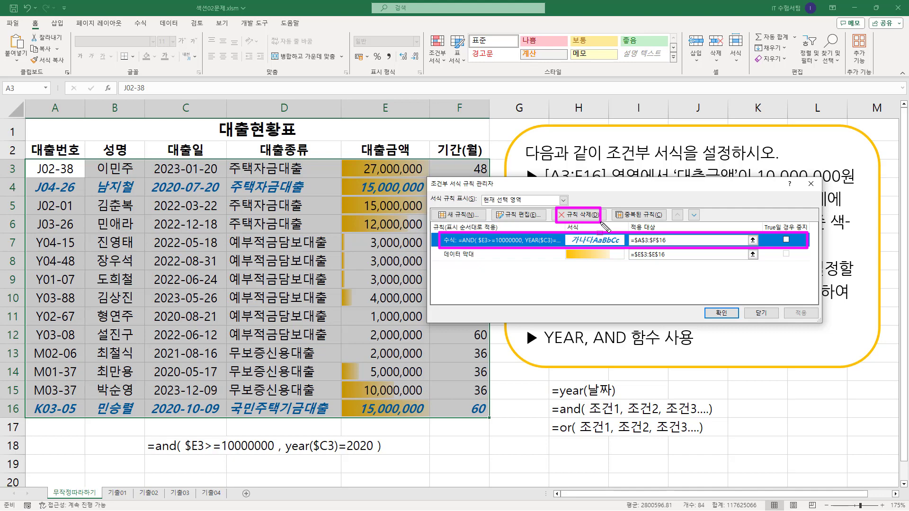
pyautogui.click(761, 313)
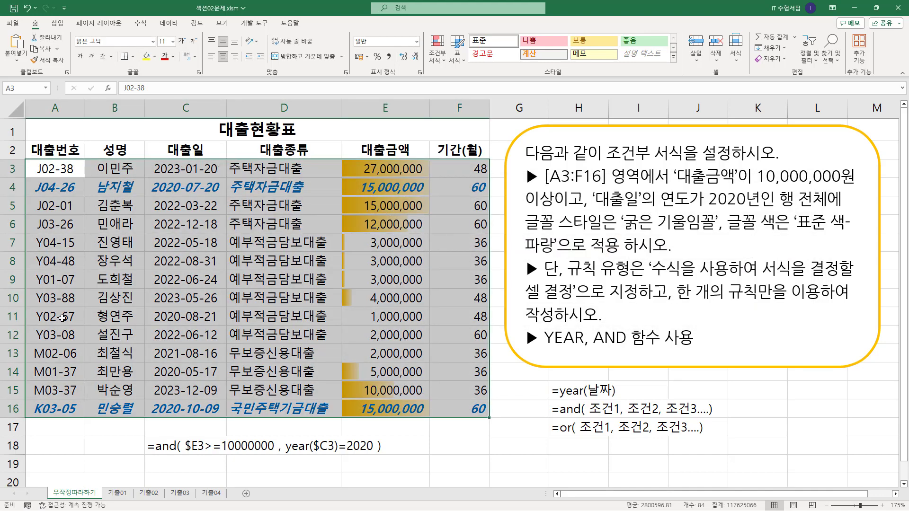
# Step: Select only cell D6 and show the conditional formatting rules that apply to it
pyautogui.click(437, 49)
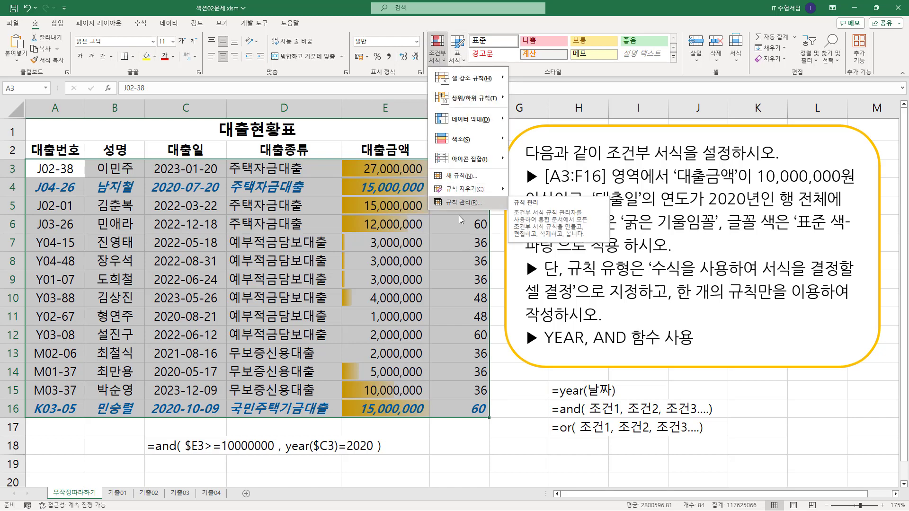
pyautogui.click(302, 200)
pyautogui.click(305, 199)
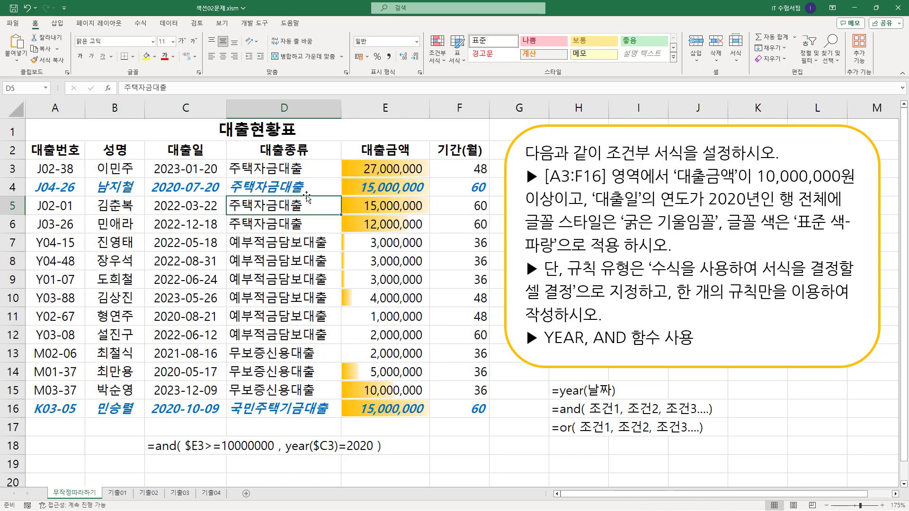
pyautogui.click(299, 219)
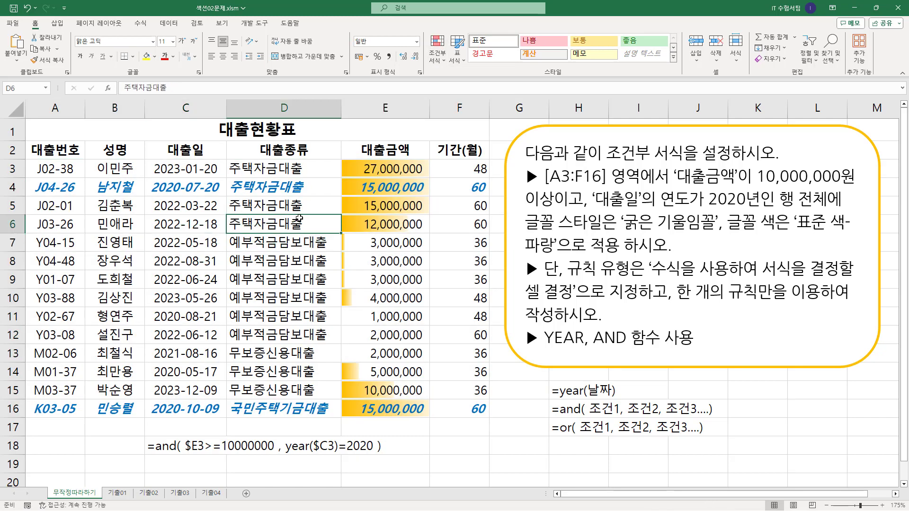
pyautogui.click(437, 50)
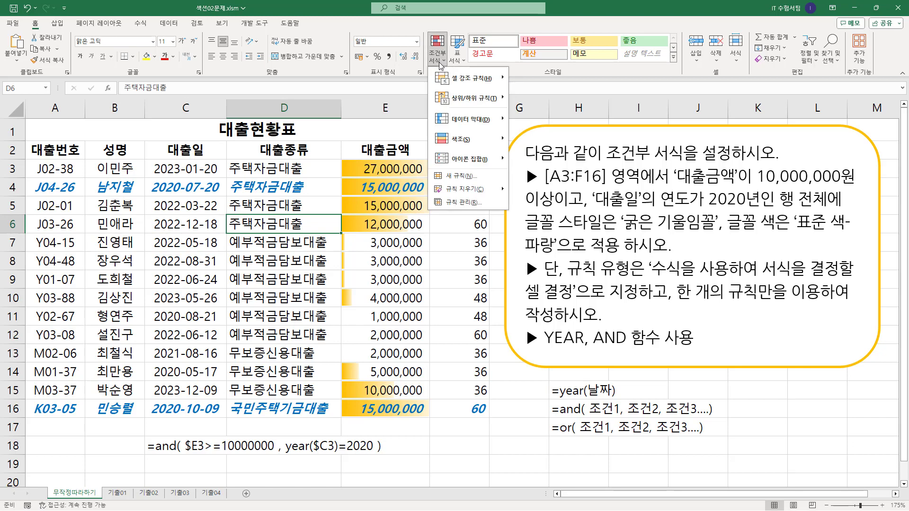
pyautogui.click(464, 203)
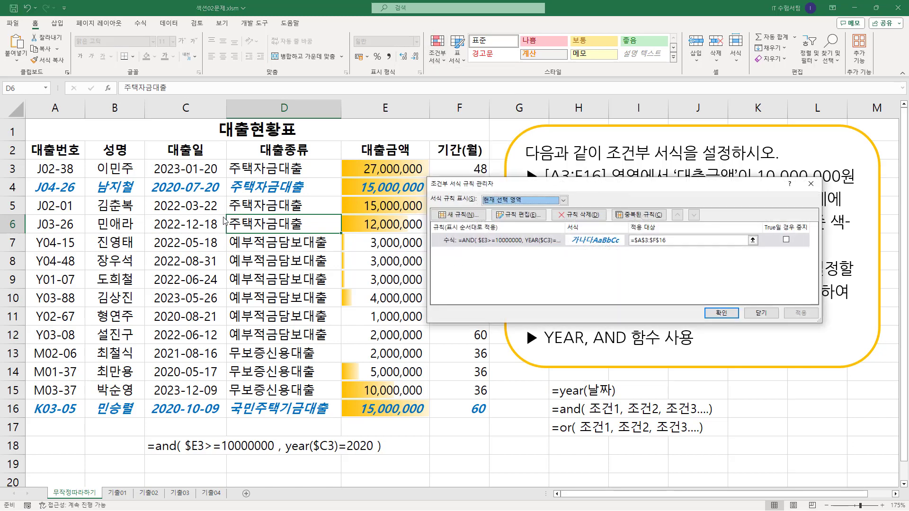
# Step: Compare the rule listed for D6 with the data bars in column E, and close the rules manager without changes
pyautogui.moveTo(226, 213); pyautogui.dragTo(335, 233)
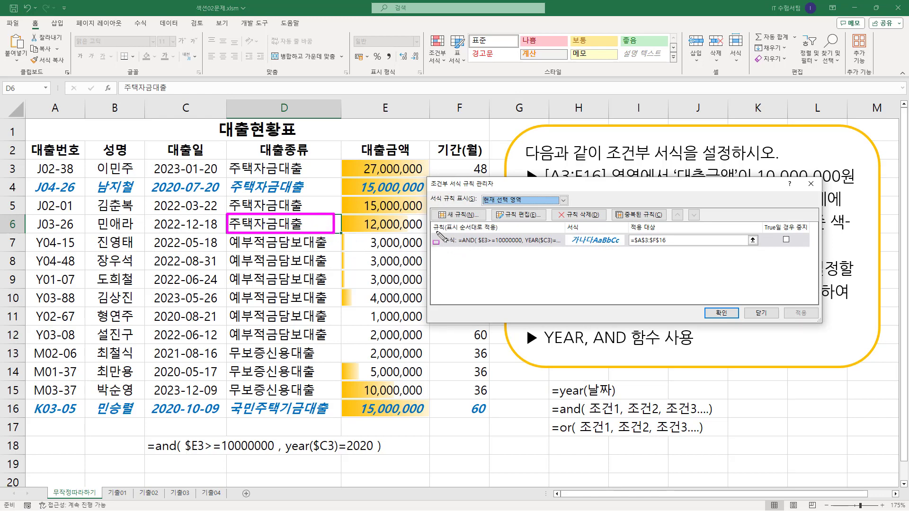
pyautogui.moveTo(436, 232)
pyautogui.mouseDown()
pyautogui.moveTo(506, 248)
pyautogui.moveTo(807, 247)
pyautogui.mouseUp()
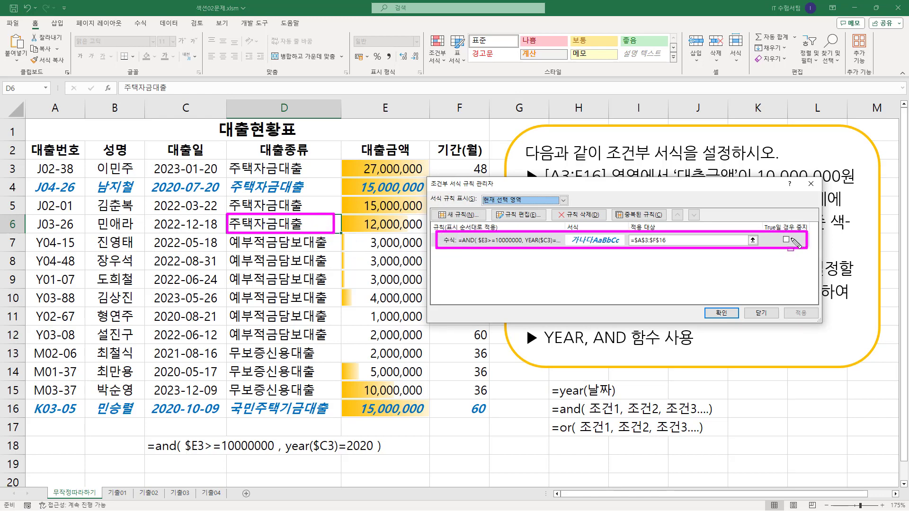
pyautogui.moveTo(347, 163); pyautogui.dragTo(411, 412)
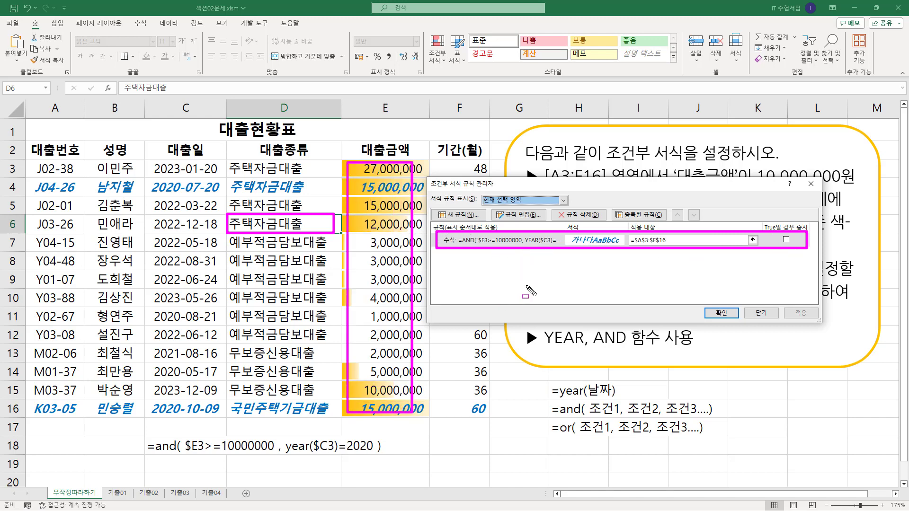
pyautogui.press('Escape')
pyautogui.press('Escape')
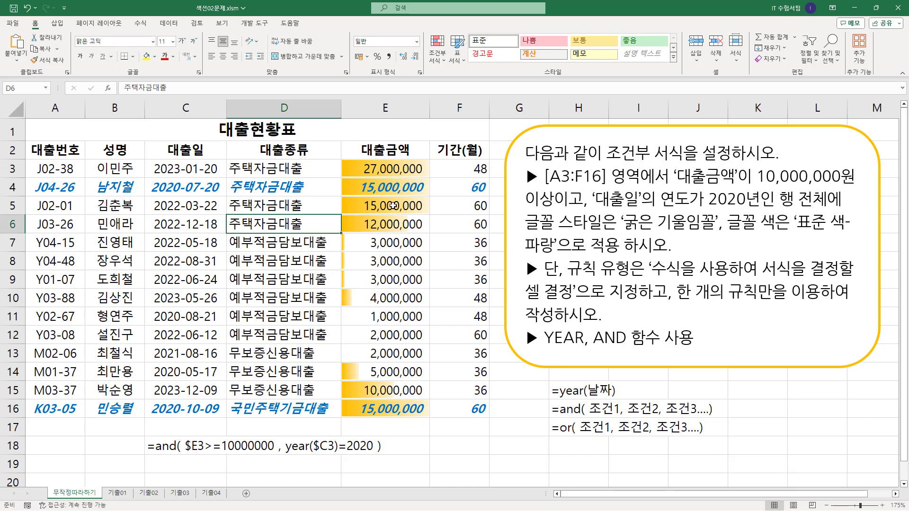
# Step: Narrow column E until the bold italic loan amounts in E4 and E16 no longer fit
pyautogui.moveTo(432, 108); pyautogui.dragTo(416, 109)
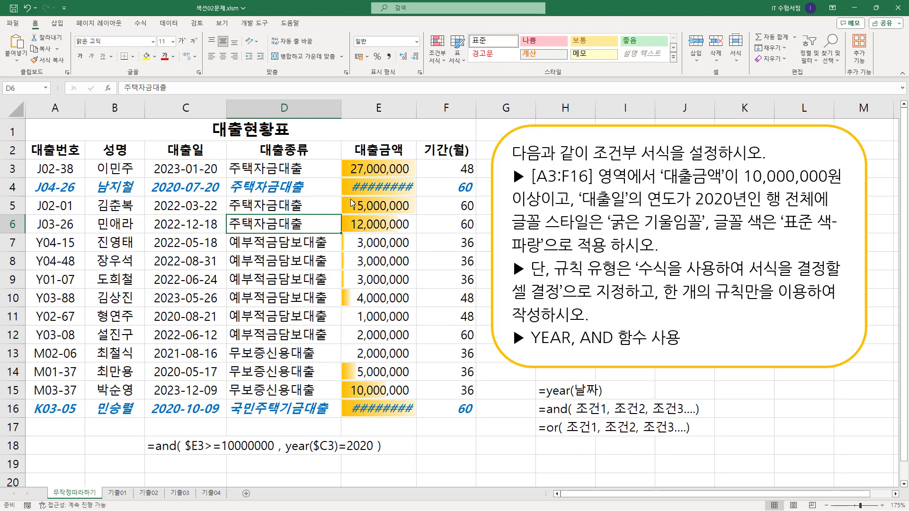
pyautogui.moveTo(348, 193); pyautogui.dragTo(412, 193)
pyautogui.moveTo(348, 415); pyautogui.dragTo(414, 415)
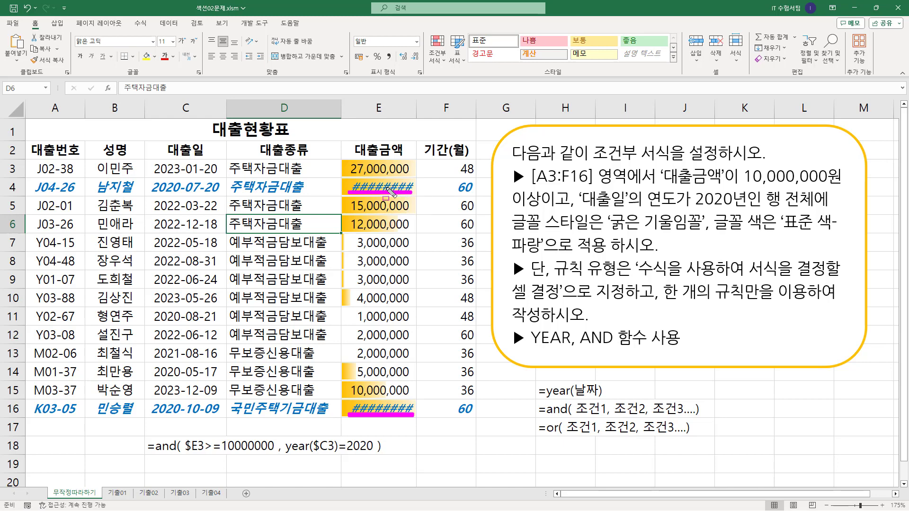
pyautogui.moveTo(341, 99); pyautogui.dragTo(414, 115)
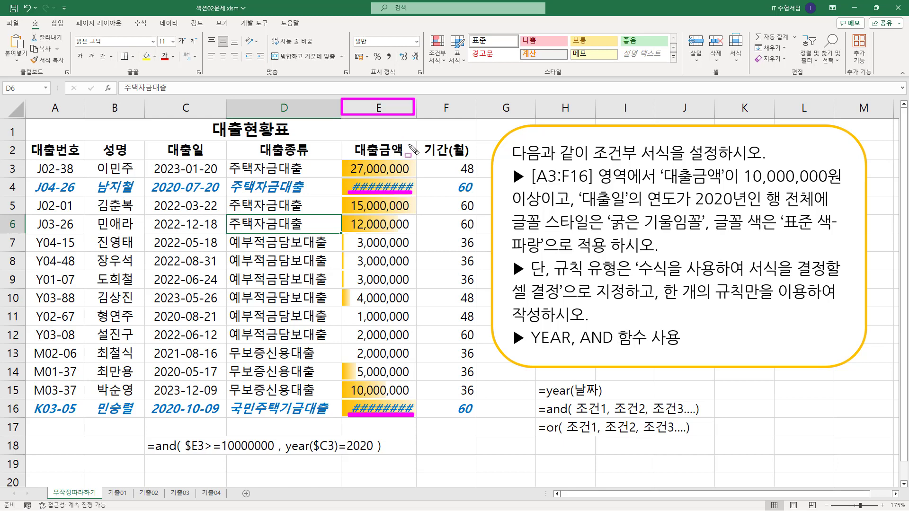
pyautogui.press('Escape')
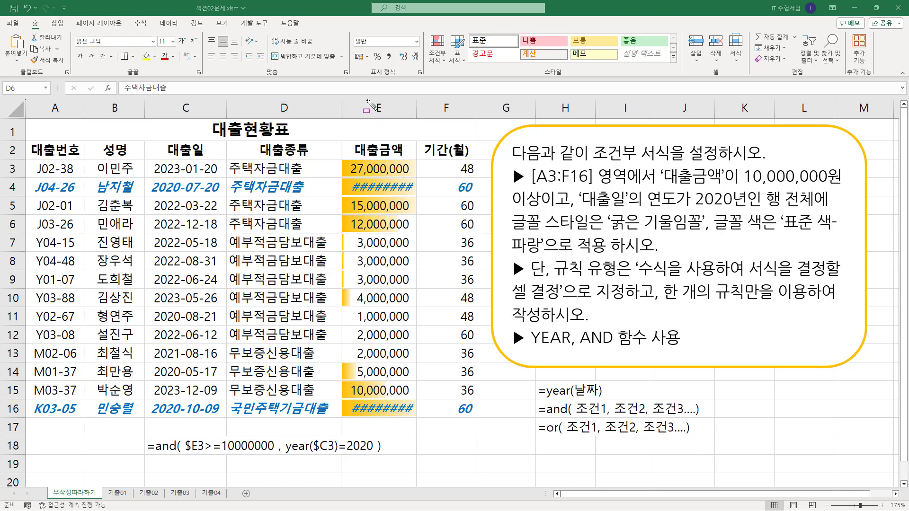
# Step: AutoFit the width of column E to its loan amounts
pyautogui.moveTo(367, 100); pyautogui.dragTo(389, 117)
pyautogui.hotkey('ctrl', 'z')
pyautogui.moveTo(372, 98); pyautogui.dragTo(388, 119)
pyautogui.moveTo(417, 98); pyautogui.dragTo(416, 117)
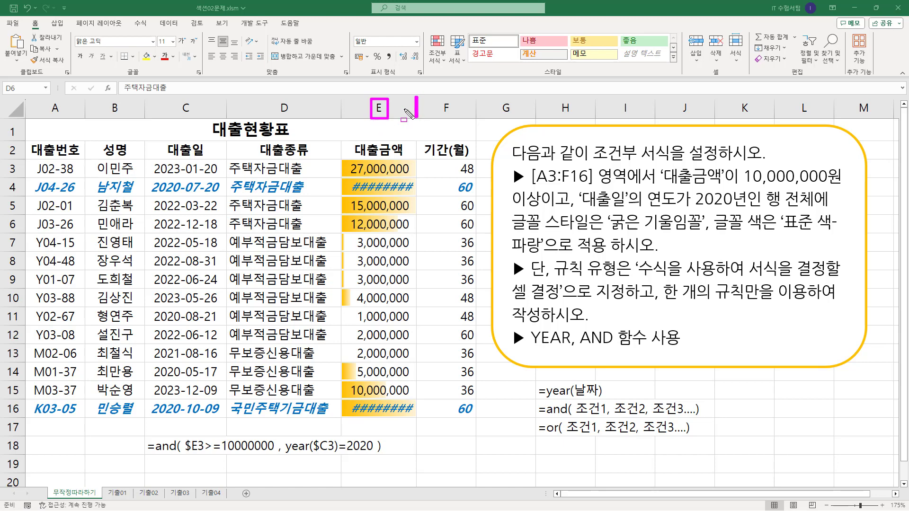
pyautogui.press('e')
pyautogui.press('Escape')
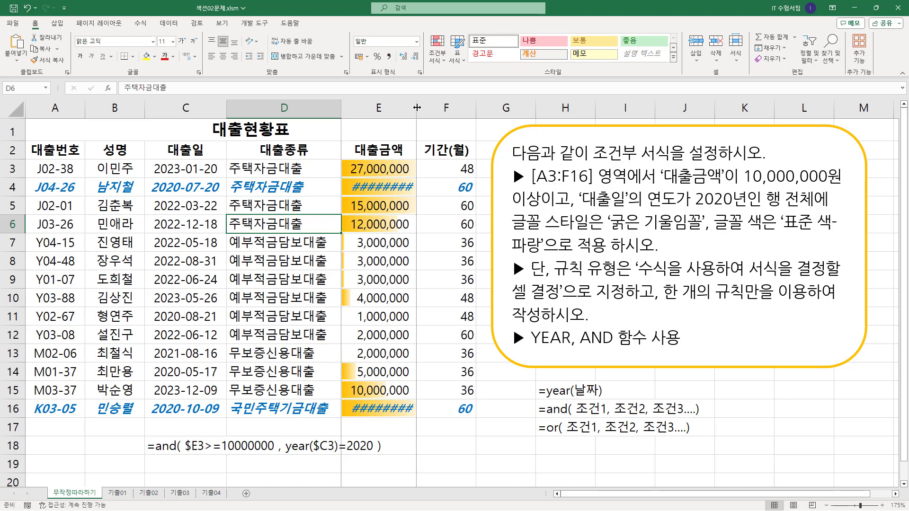
pyautogui.doubleClick(416, 108)
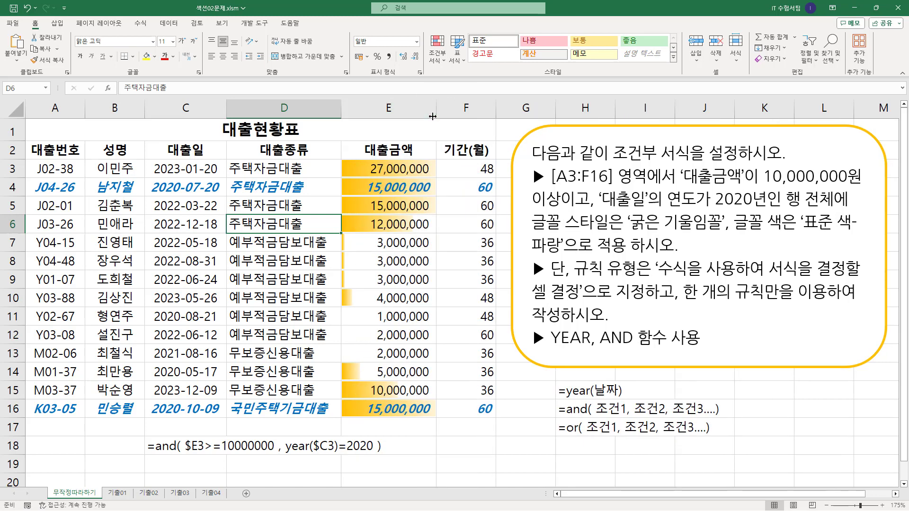
# Step: Review the YEAR, AND and OR function syntax notes in H15:H17 and select the empty cell G15 beside them
pyautogui.hotkey('ctrl', '2')
pyautogui.moveTo(552, 379)
pyautogui.mouseDown()
pyautogui.moveTo(583, 445)
pyautogui.moveTo(740, 440)
pyautogui.mouseUp()
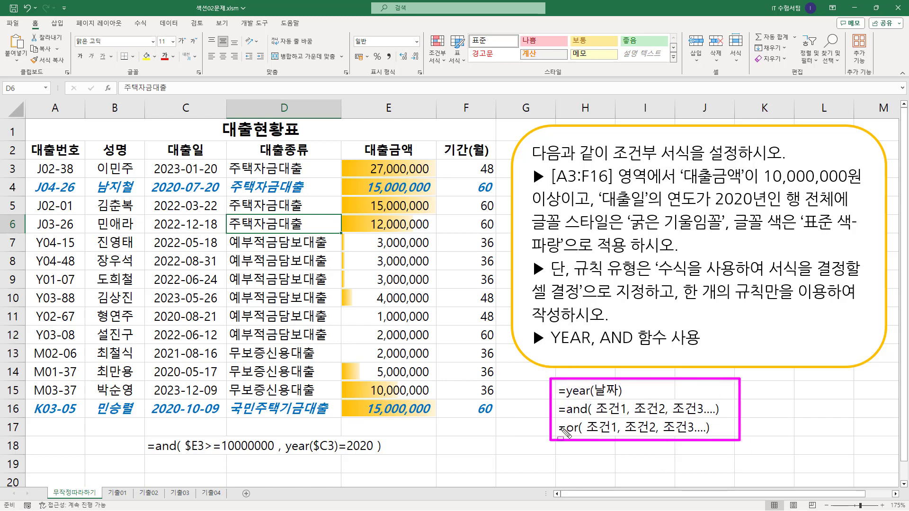
pyautogui.press('Escape')
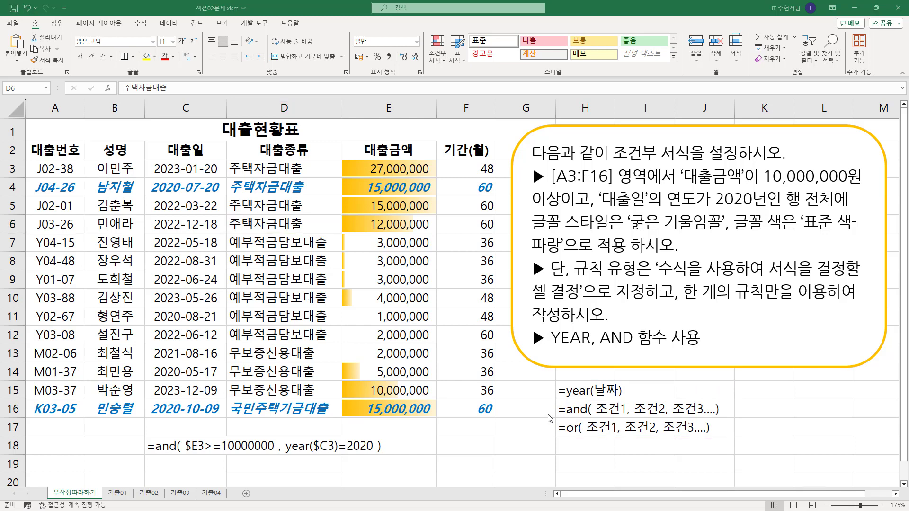
pyautogui.click(536, 391)
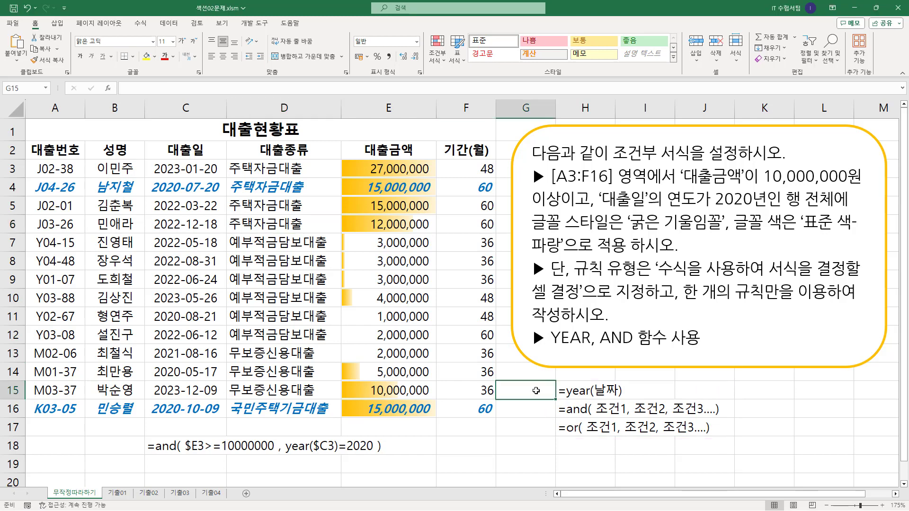